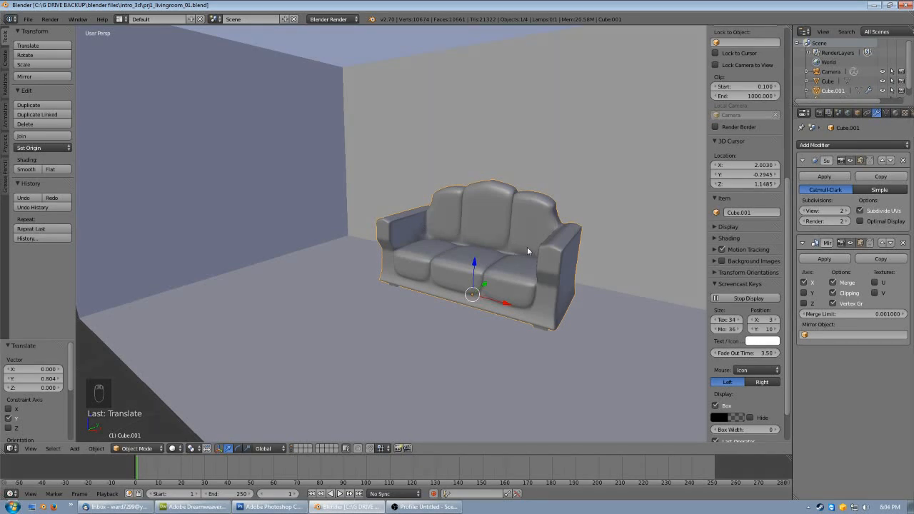
- Hide the layer containing the room so that only the sofa's layer is displayed
{"action": "middle_click_drag", "start_coordinate": [527, 246], "coordinate": [422, 299]}
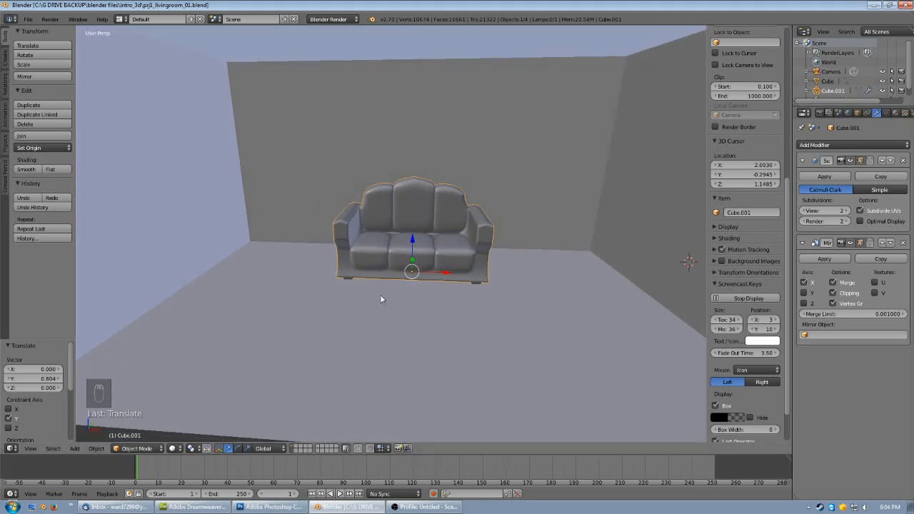
{"action": "left_click", "coordinate": [294, 452]}
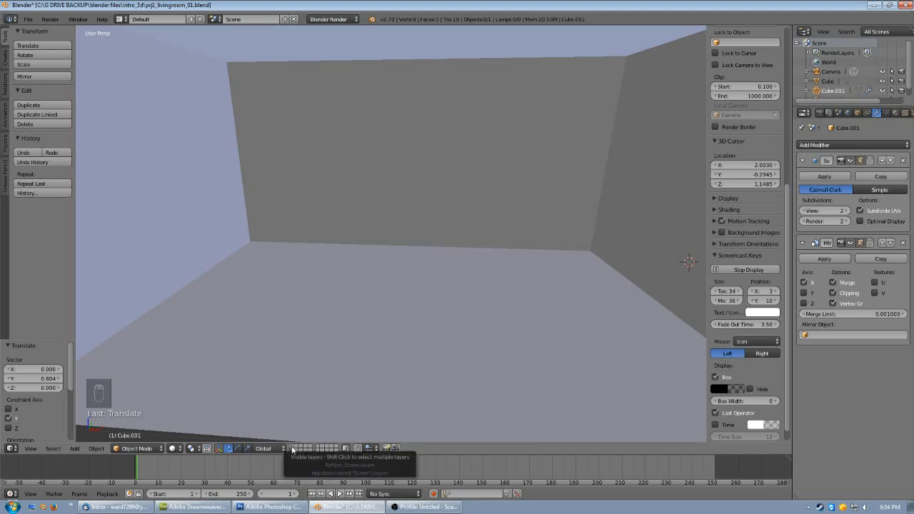
{"action": "left_click", "coordinate": [292, 447]}
{"action": "left_click", "coordinate": [292, 451], "text": "shift"}
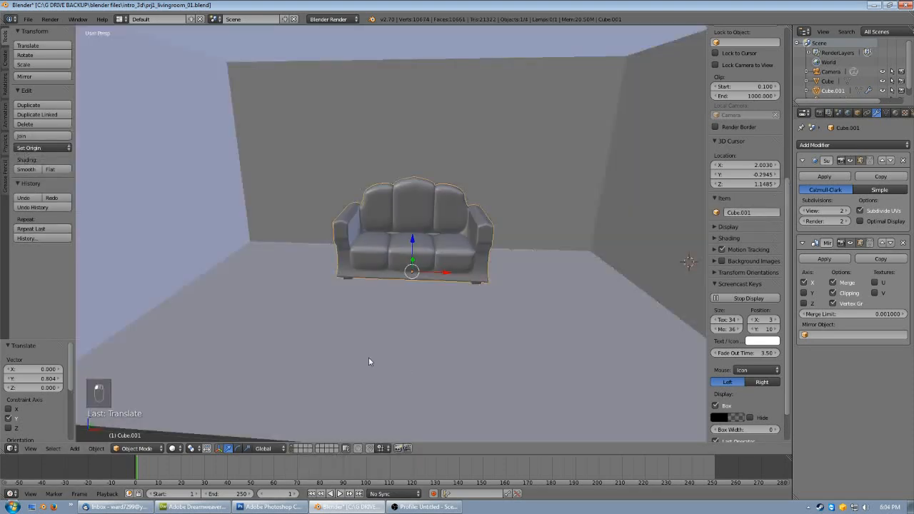
{"action": "left_click", "coordinate": [292, 451], "text": "shift"}
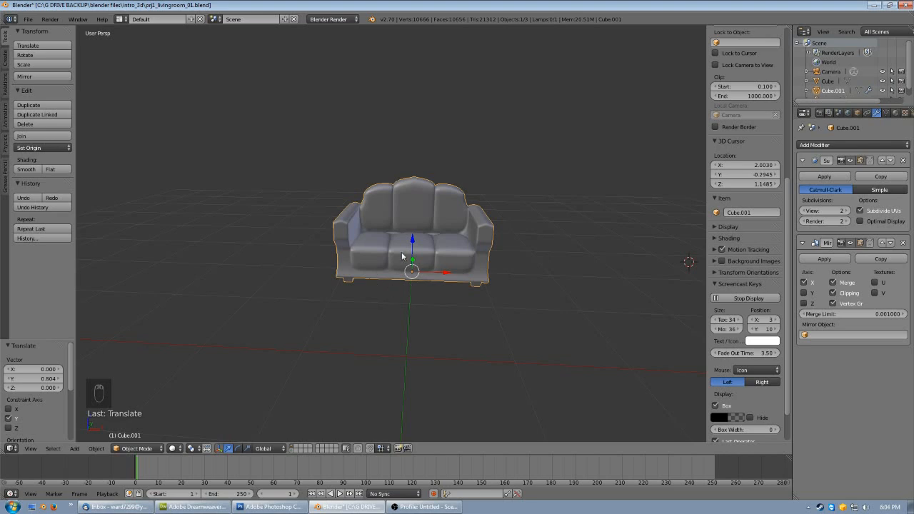
- Duplicate the sofa in the orthographic top view, offsetting the copy about 0.99 in X and -1.43 in Y
{"action": "key", "text": "KP_7"}
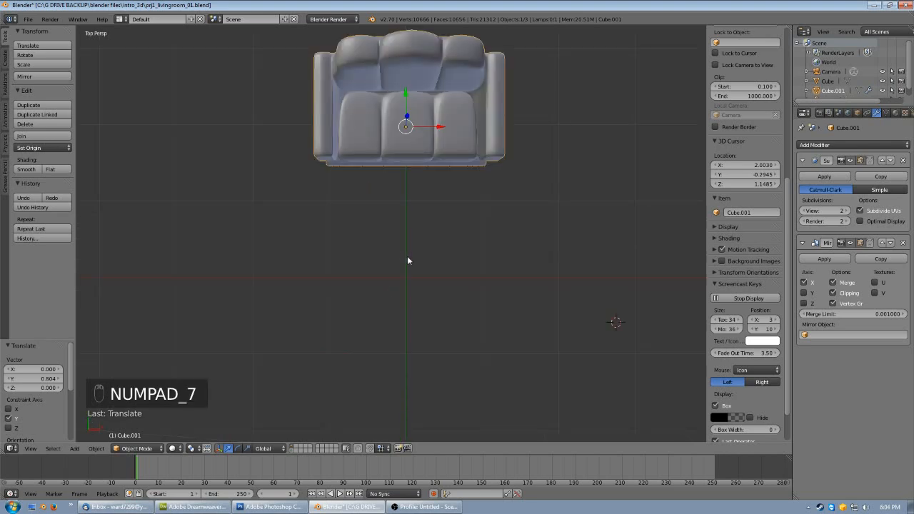
{"action": "key", "text": "KP_5"}
{"action": "middle_click_drag", "start_coordinate": [503, 190], "coordinate": [469, 286], "text": "shift"}
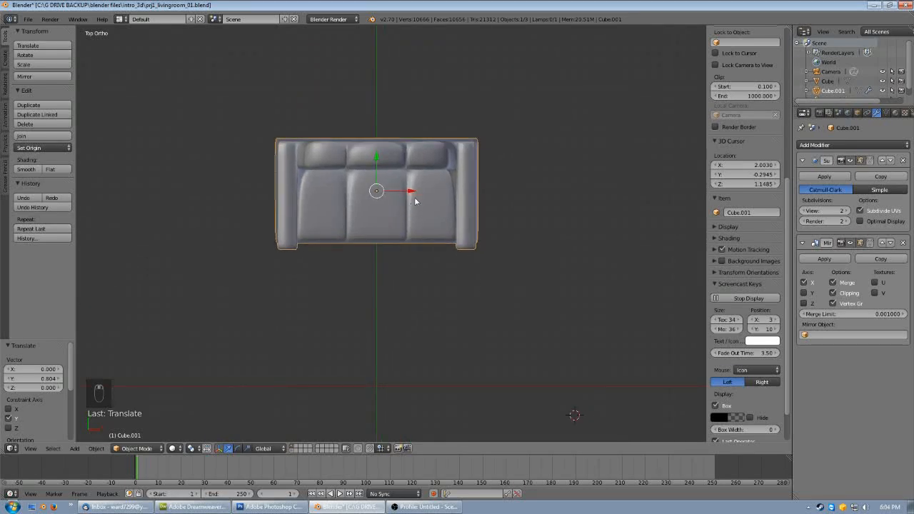
{"action": "key", "text": "shift+d"}
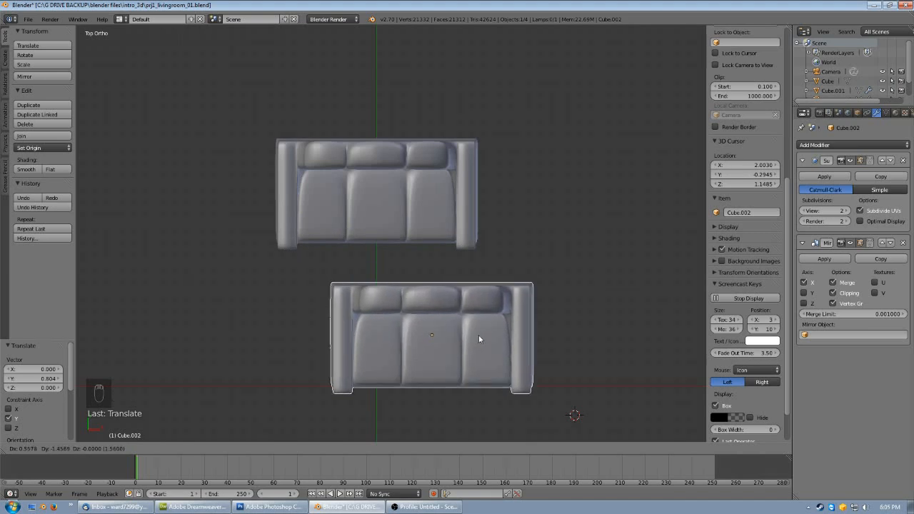
{"action": "left_click", "coordinate": [517, 327]}
{"action": "middle_click_drag", "start_coordinate": [541, 352], "coordinate": [489, 244], "text": "shift"}
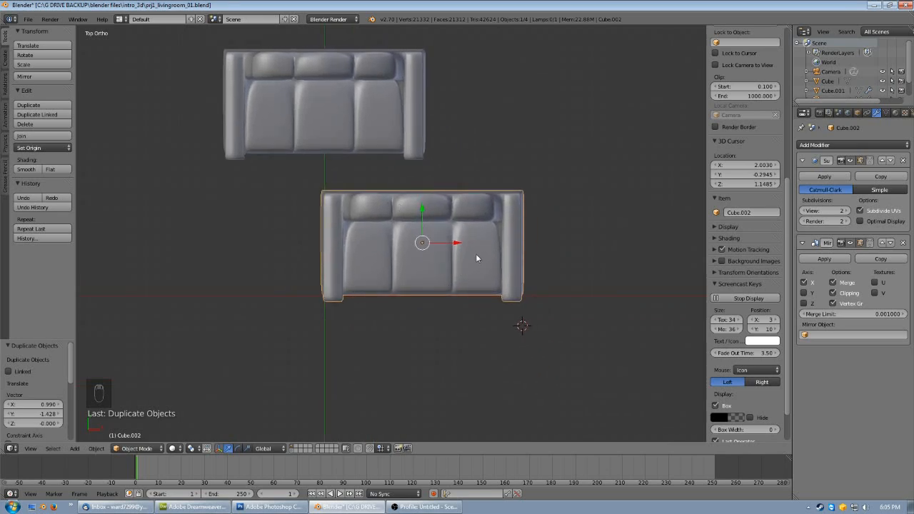
- In the copied sofa's mesh, delete the front-to-back strip of faces spanning the inner half of the side cushion
{"action": "key", "text": "Tab"}
{"action": "scroll", "coordinate": [478, 260], "scroll_direction": "up", "scroll_amount": 2}
{"action": "scroll", "coordinate": [477, 259], "scroll_direction": "up", "scroll_amount": 1}
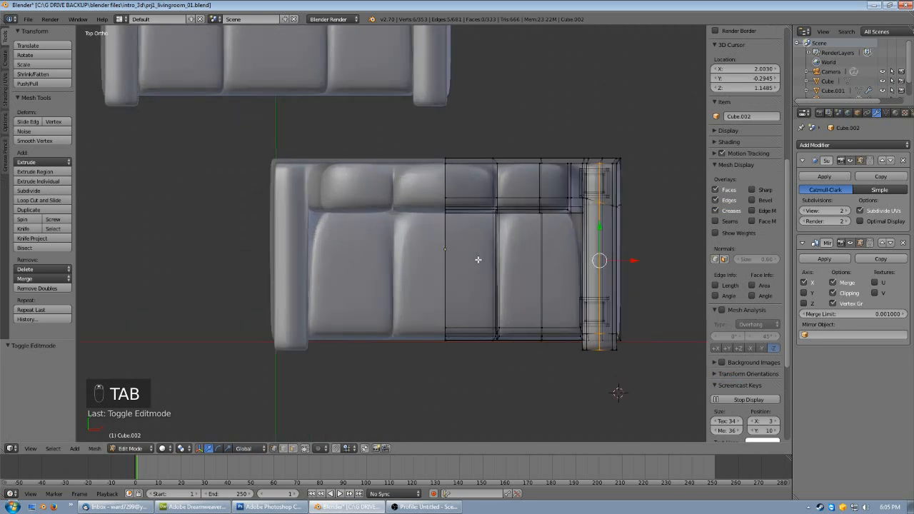
{"action": "middle_click_drag", "start_coordinate": [513, 327], "coordinate": [507, 250]}
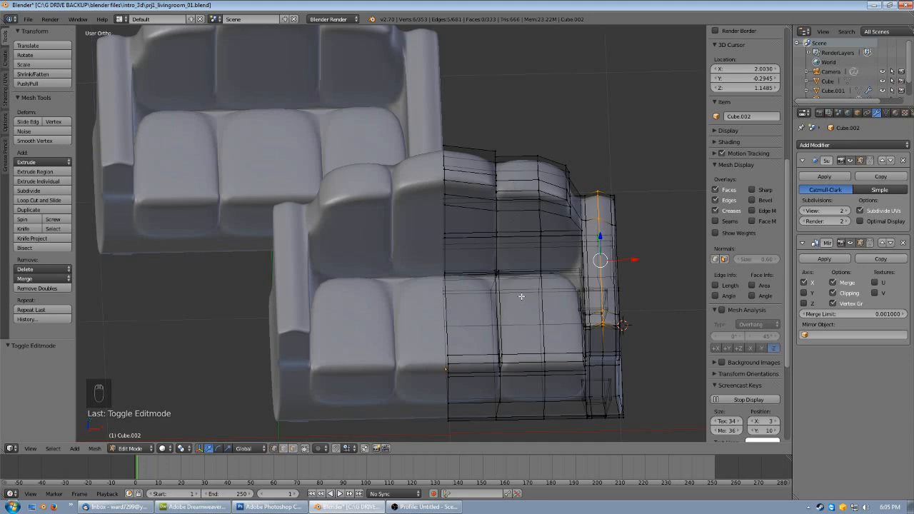
{"action": "key", "text": "KP_7"}
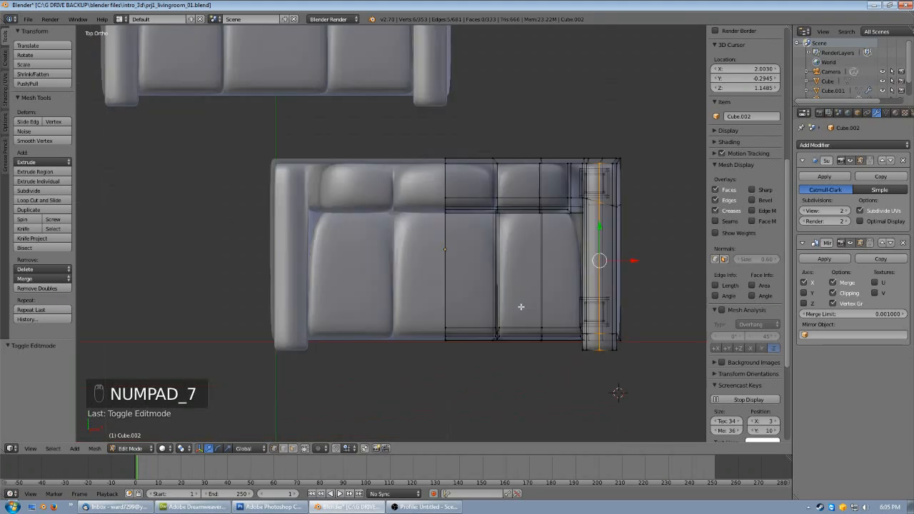
{"action": "left_click", "coordinate": [293, 449]}
{"action": "key", "text": "b"}
{"action": "left_click_drag", "start_coordinate": [495, 139], "coordinate": [537, 370]}
{"action": "middle_click_drag", "start_coordinate": [537, 370], "coordinate": [518, 316]}
{"action": "key", "text": "Delete"}
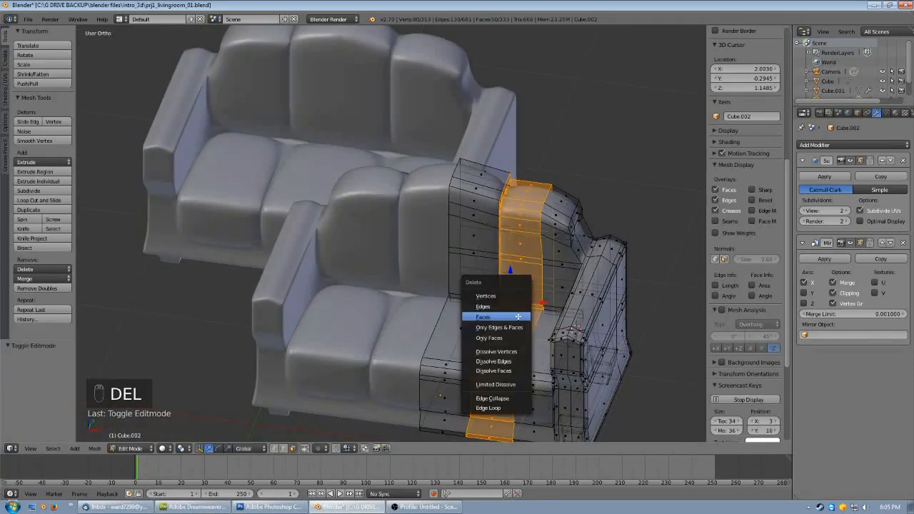
{"action": "left_click", "coordinate": [518, 316]}
{"action": "middle_click_drag", "start_coordinate": [504, 327], "coordinate": [514, 302]}
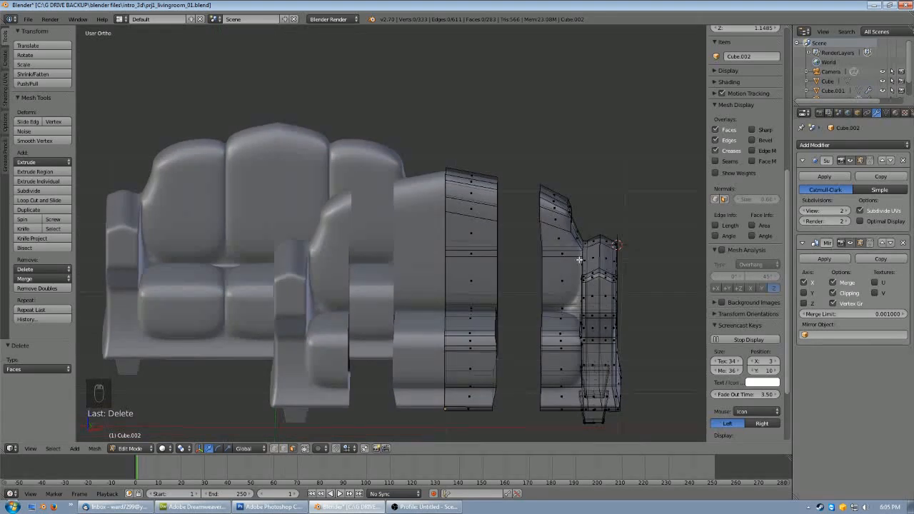
- Select the open edge loop of the sofa copy's middle section and flatten it by scaling to 0 along X
{"action": "key", "text": "a"}
{"action": "key", "text": "a"}
{"action": "key", "text": "b"}
{"action": "key", "text": "Escape"}
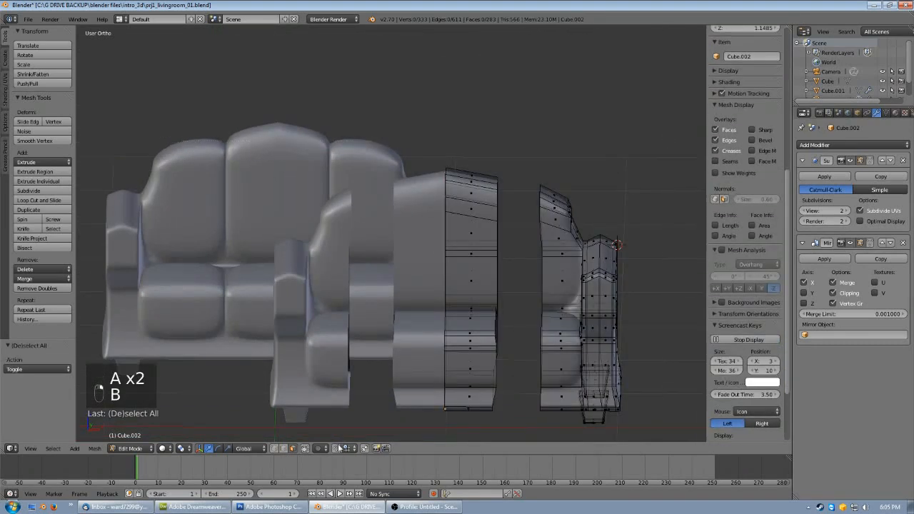
{"action": "left_click", "coordinate": [275, 451]}
{"action": "middle_click_drag", "start_coordinate": [451, 313], "coordinate": [498, 282]}
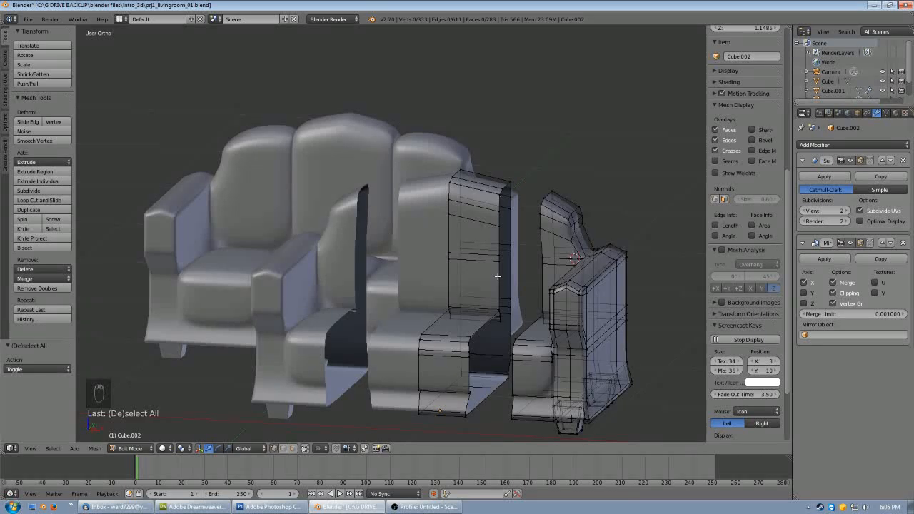
{"action": "right_click", "coordinate": [498, 276], "text": "alt"}
{"action": "middle_click_drag", "start_coordinate": [457, 304], "coordinate": [483, 310]}
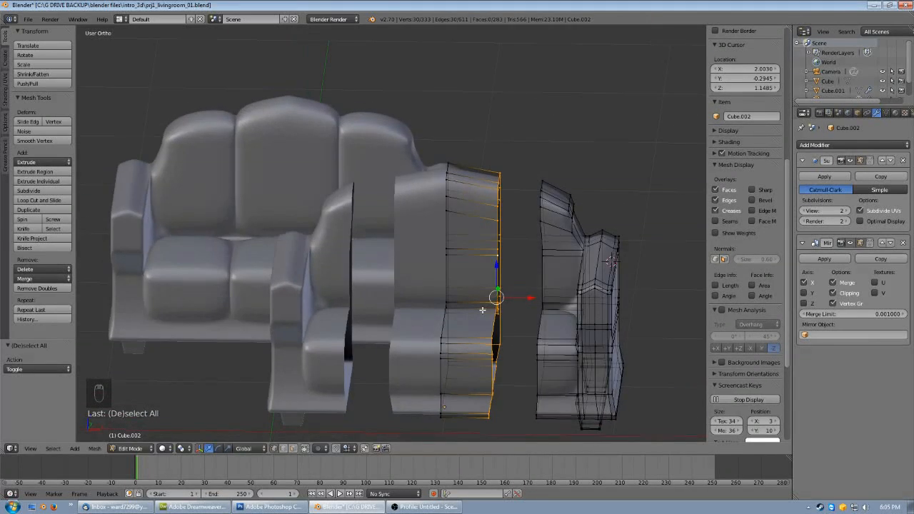
{"action": "key", "text": "s"}
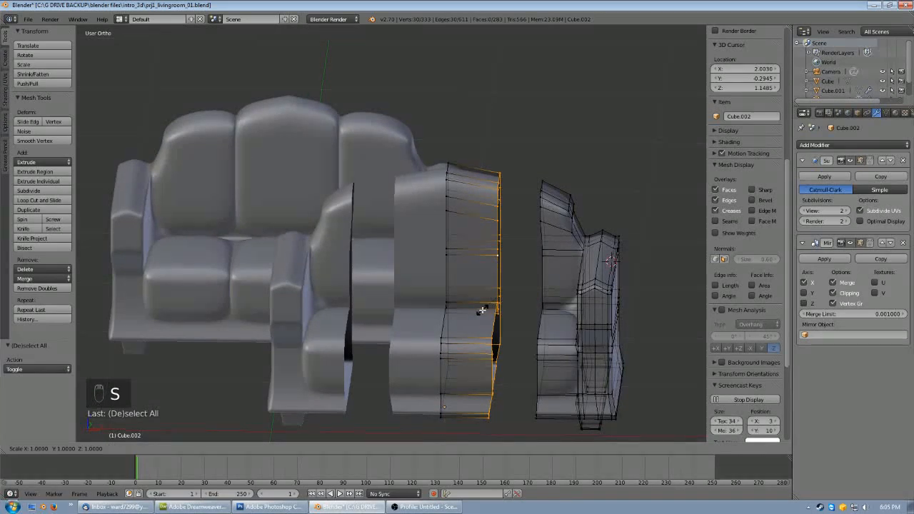
{"action": "key", "text": "x"}
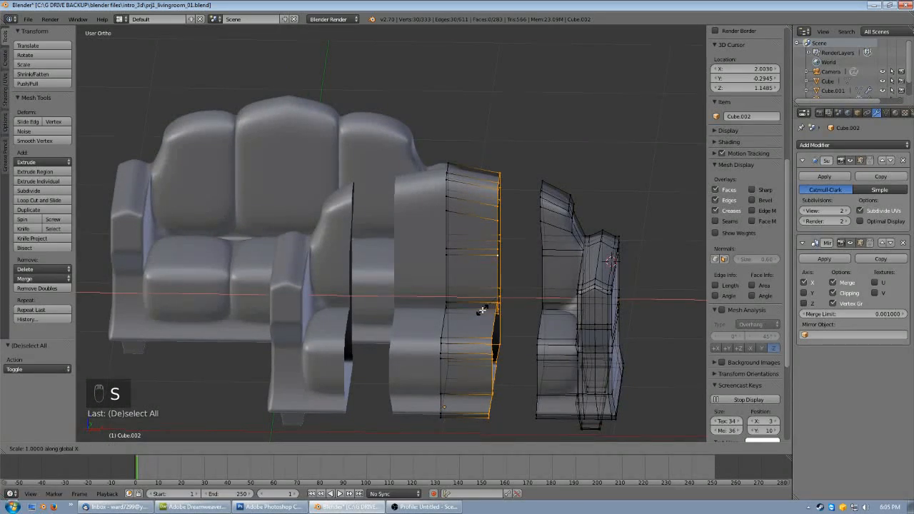
{"action": "key", "text": "0"}
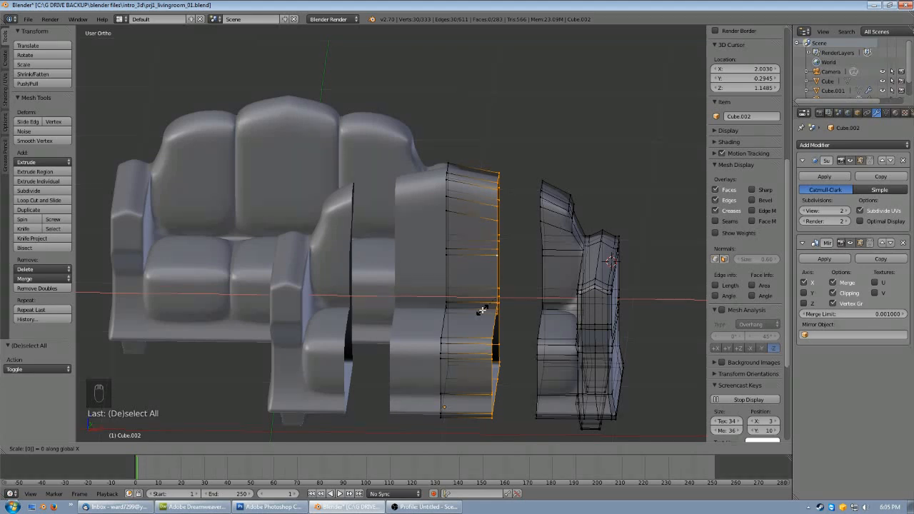
{"action": "key", "text": "Return"}
- Select the whole detached armrest section and move it along X toward the middle section, leaving a narrow gap
{"action": "key", "text": "a"}
{"action": "key", "text": "b"}
{"action": "left_click_drag", "start_coordinate": [674, 139], "coordinate": [513, 441]}
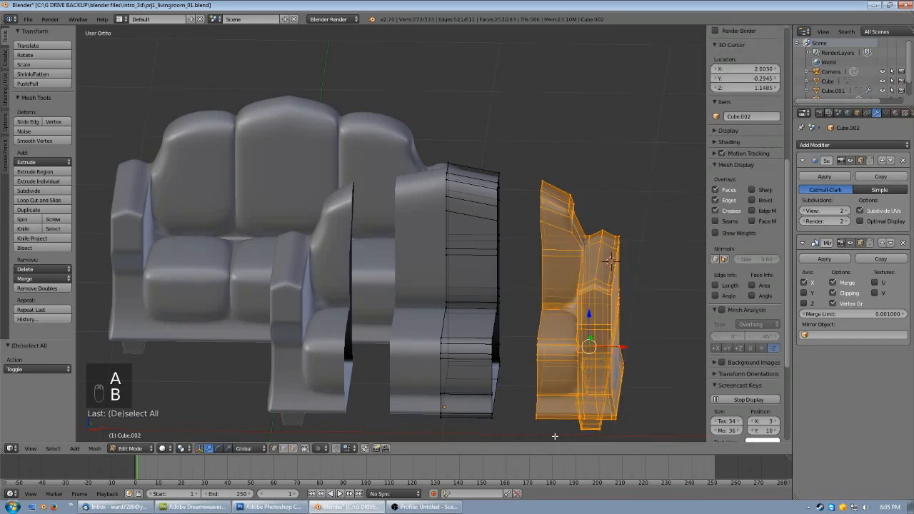
{"action": "key", "text": "KP_1"}
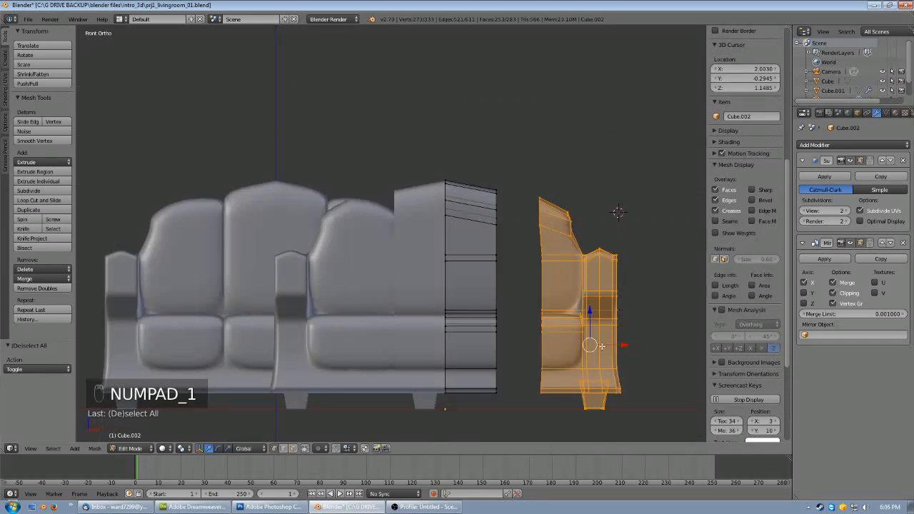
{"action": "left_click_drag", "start_coordinate": [626, 344], "coordinate": [586, 351]}
- Select the armrest section's open inner edge and flatten it by scaling to 0 along X
{"action": "key", "text": "a"}
{"action": "key", "text": "b"}
{"action": "left_click_drag", "start_coordinate": [498, 189], "coordinate": [518, 414]}
{"action": "key", "text": "s"}
{"action": "key", "text": "x"}
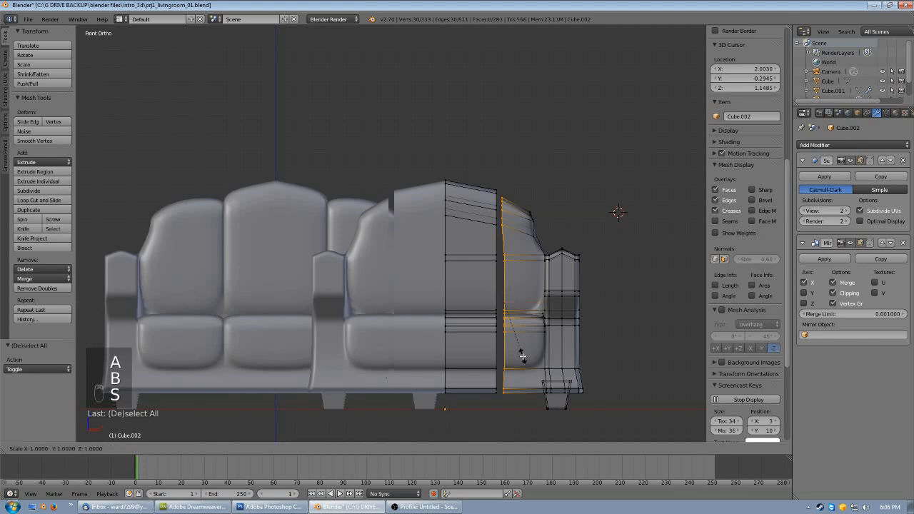
{"action": "key", "text": "0"}
{"action": "key", "text": "Return"}
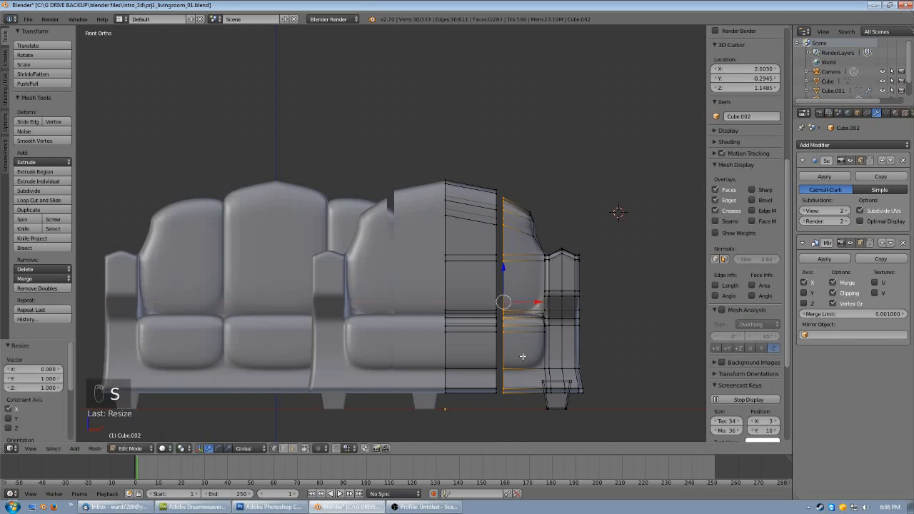
- Select the linked armrest section together with its legs and move it about -0.03 along X toward the middle section
{"action": "middle_click_drag", "start_coordinate": [523, 356], "coordinate": [489, 236]}
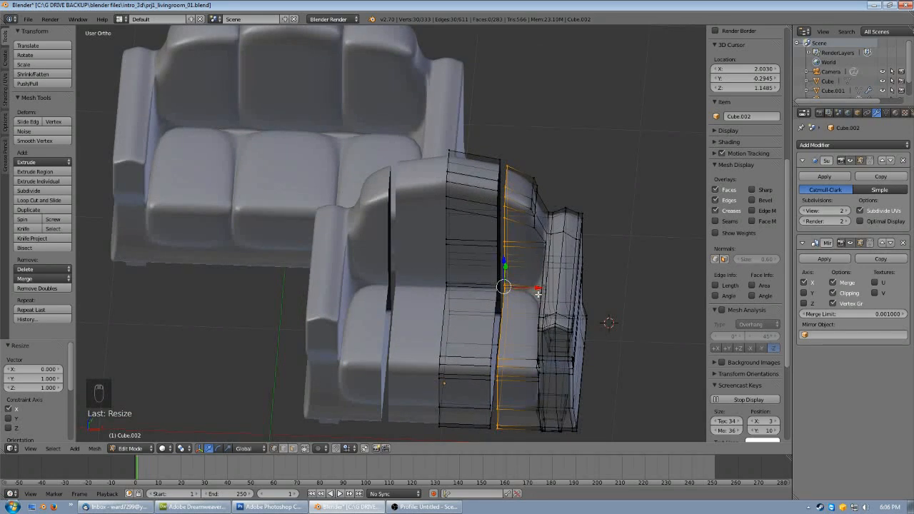
{"action": "scroll", "coordinate": [528, 304], "scroll_direction": "up", "scroll_amount": 1}
{"action": "middle_click_drag", "start_coordinate": [502, 314], "coordinate": [544, 288]}
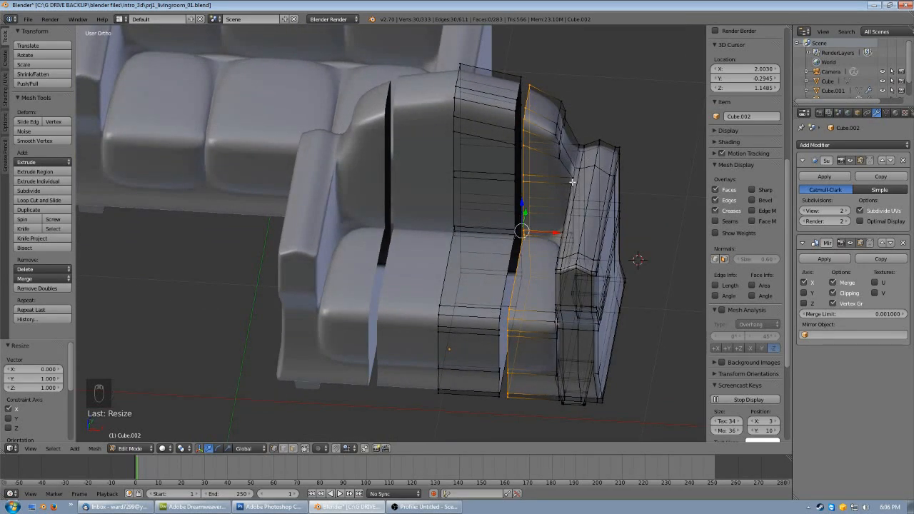
{"action": "middle_click_drag", "start_coordinate": [533, 256], "coordinate": [533, 188], "text": "alt"}
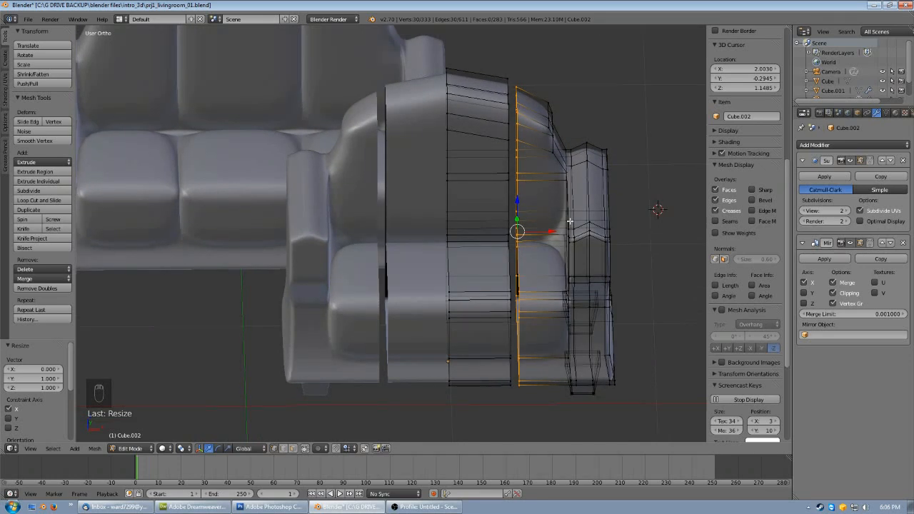
{"action": "key", "text": "ctrl+l"}
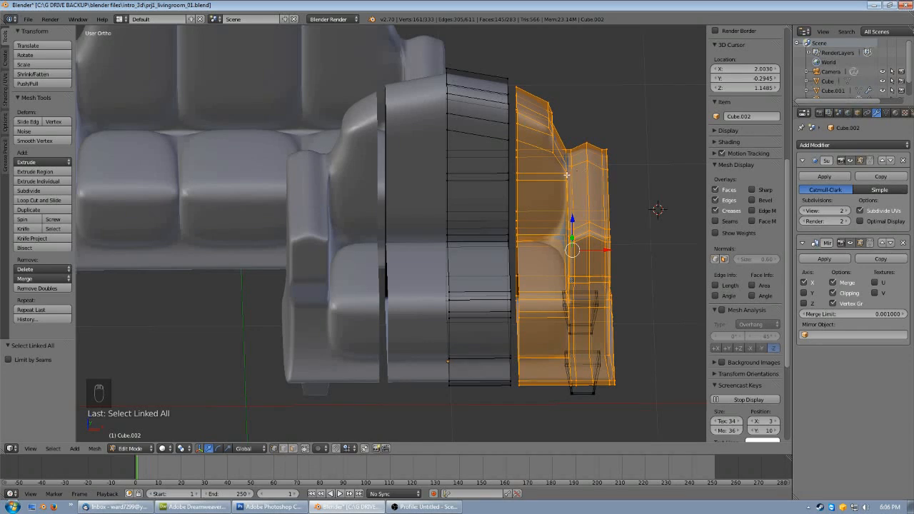
{"action": "left_click_drag", "start_coordinate": [612, 250], "coordinate": [613, 251]}
{"action": "key", "text": "ctrl+z"}
{"action": "key", "text": "KP_1"}
{"action": "key", "text": "b"}
{"action": "left_click_drag", "start_coordinate": [623, 329], "coordinate": [547, 400]}
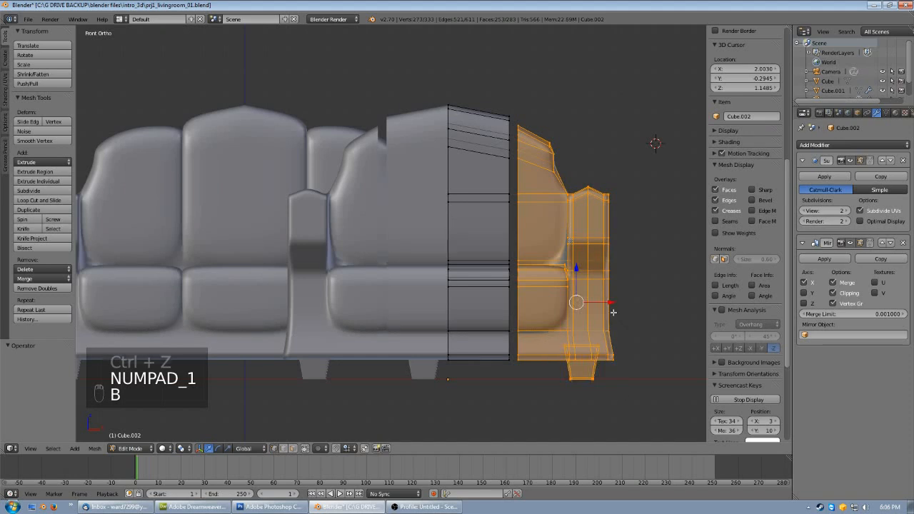
{"action": "left_click_drag", "start_coordinate": [610, 304], "coordinate": [603, 304]}
- Select the facing vertex pair across the gap at the seat cushion's front top edge and merge it at center
{"action": "middle_click_drag", "start_coordinate": [550, 226], "coordinate": [553, 252]}
{"action": "scroll", "coordinate": [552, 253], "scroll_direction": "up", "scroll_amount": 1}
{"action": "middle_click_drag", "start_coordinate": [549, 305], "coordinate": [530, 295]}
{"action": "scroll", "coordinate": [531, 313], "scroll_direction": "up", "scroll_amount": 1}
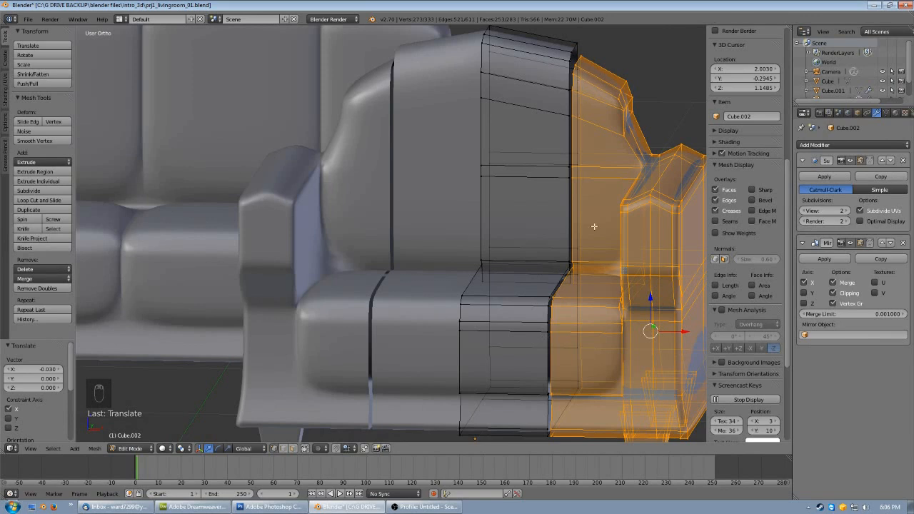
{"action": "middle_click_drag", "start_coordinate": [564, 189], "coordinate": [556, 241]}
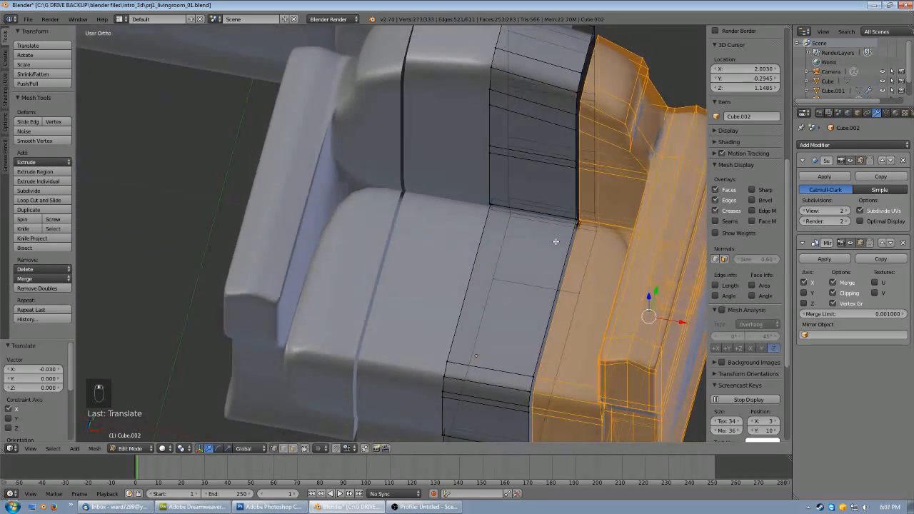
{"action": "middle_click_drag", "start_coordinate": [572, 314], "coordinate": [563, 243], "text": "alt"}
{"action": "middle_click_drag", "start_coordinate": [576, 294], "coordinate": [541, 188], "text": "shift"}
{"action": "scroll", "coordinate": [541, 187], "scroll_direction": "up", "scroll_amount": 3}
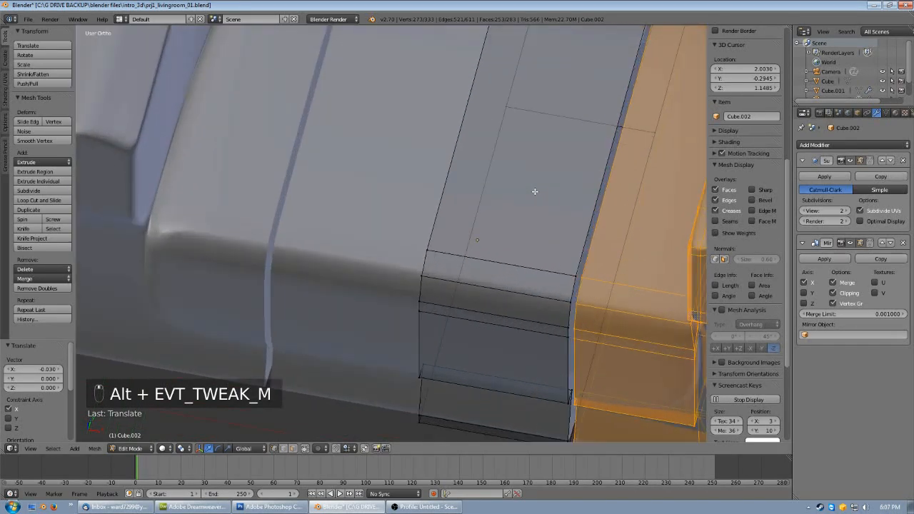
{"action": "right_click", "coordinate": [579, 277]}
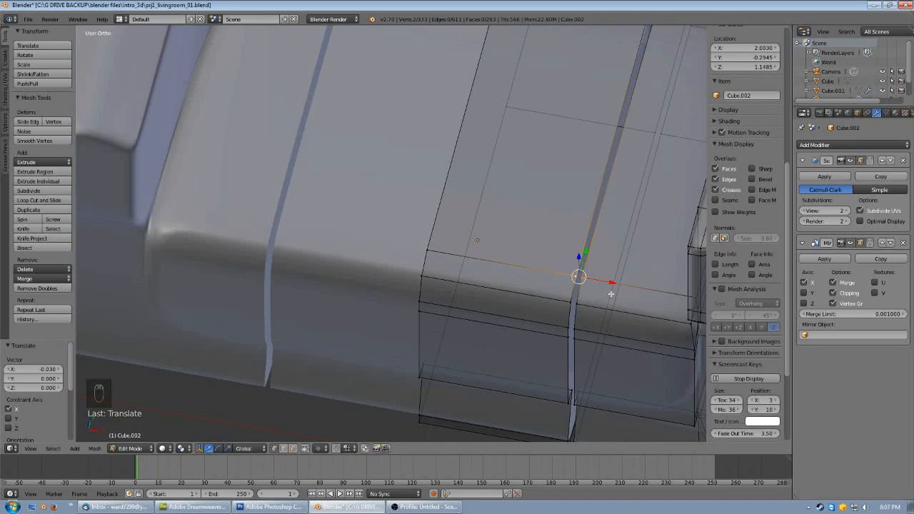
{"action": "scroll", "coordinate": [591, 282], "scroll_direction": "down", "scroll_amount": 5}
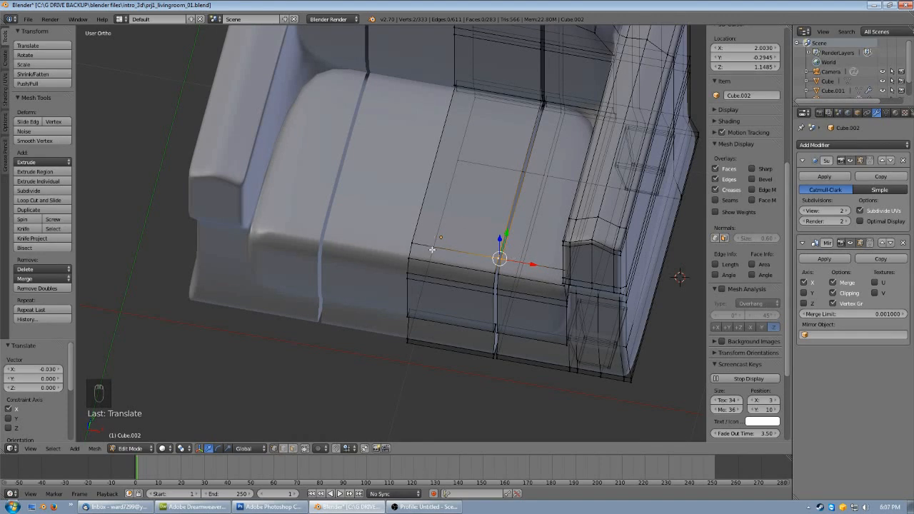
{"action": "scroll", "coordinate": [543, 269], "scroll_direction": "up", "scroll_amount": 3}
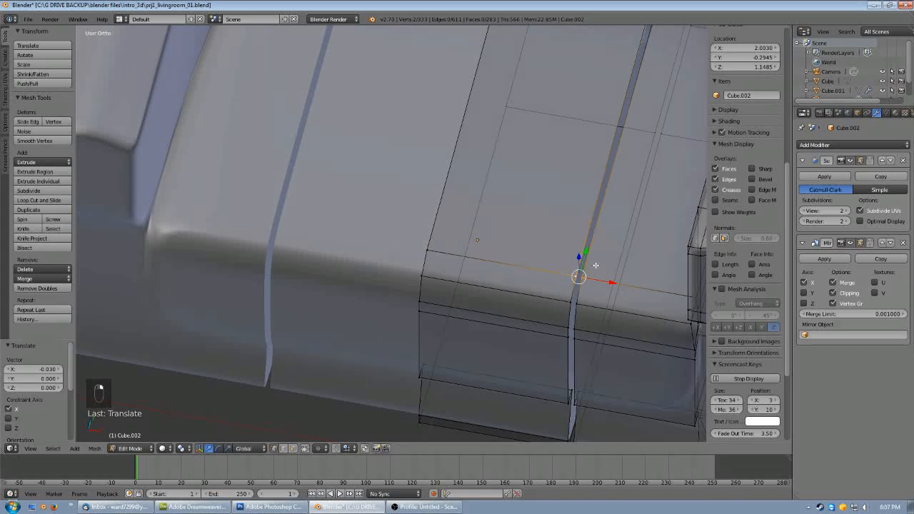
{"action": "key", "text": "alt+m"}
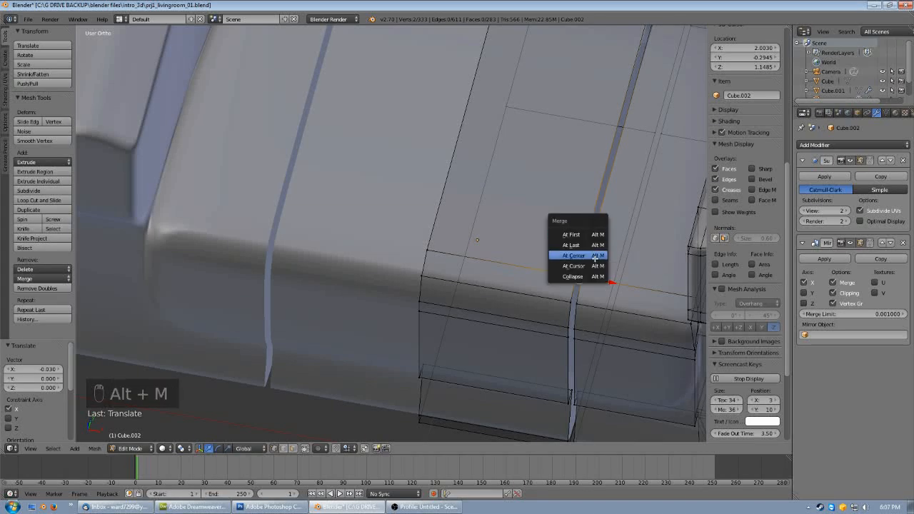
{"action": "left_click", "coordinate": [594, 256]}
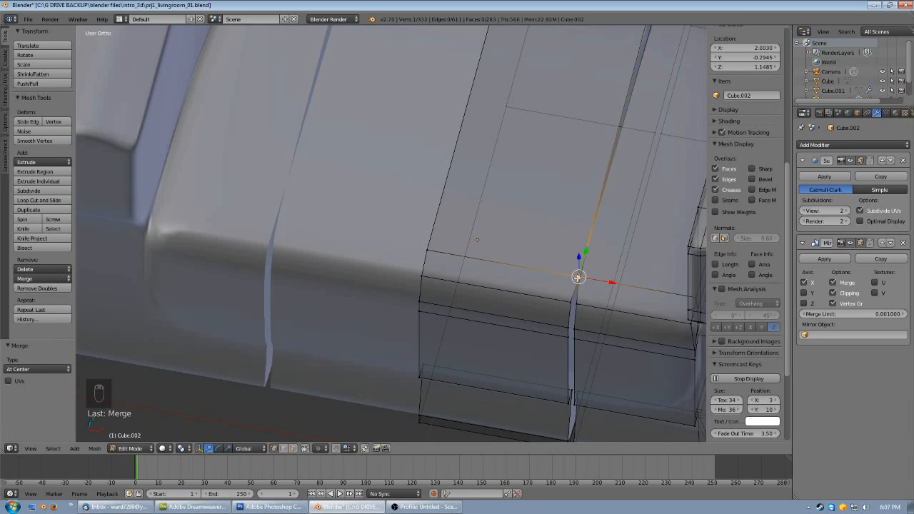
- Merge the next four facing vertex pairs at center, working down the front face of the seat cushion
{"action": "right_click", "coordinate": [577, 333], "text": "shift"}
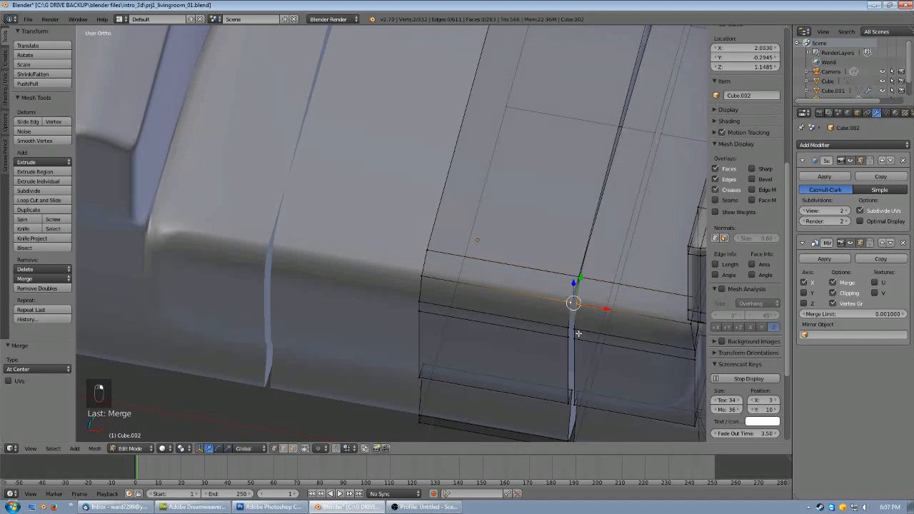
{"action": "key", "text": "alt+m"}
{"action": "left_click", "coordinate": [578, 332]}
{"action": "right_click", "coordinate": [570, 327], "text": "shift"}
{"action": "key", "text": "alt+m"}
{"action": "left_click", "coordinate": [570, 328]}
{"action": "right_click", "coordinate": [566, 340], "text": "shift"}
{"action": "key", "text": "alt+m"}
{"action": "left_click", "coordinate": [565, 339]}
{"action": "right_click", "coordinate": [578, 402]}
{"action": "right_click", "coordinate": [569, 403], "text": "shift"}
{"action": "key", "text": "alt+m"}
{"action": "left_click", "coordinate": [577, 374]}
- Merge at center the three vertex pairs across the gap on the base strip below the seat cushion and its lower edge
{"action": "middle_click_drag", "start_coordinate": [578, 374], "coordinate": [599, 295]}
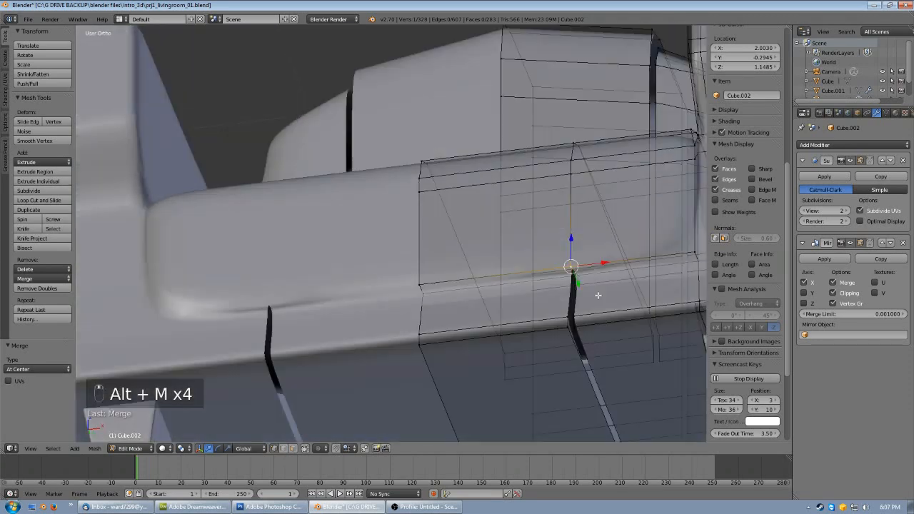
{"action": "right_click", "coordinate": [584, 279], "text": "shift"}
{"action": "key", "text": "alt+m"}
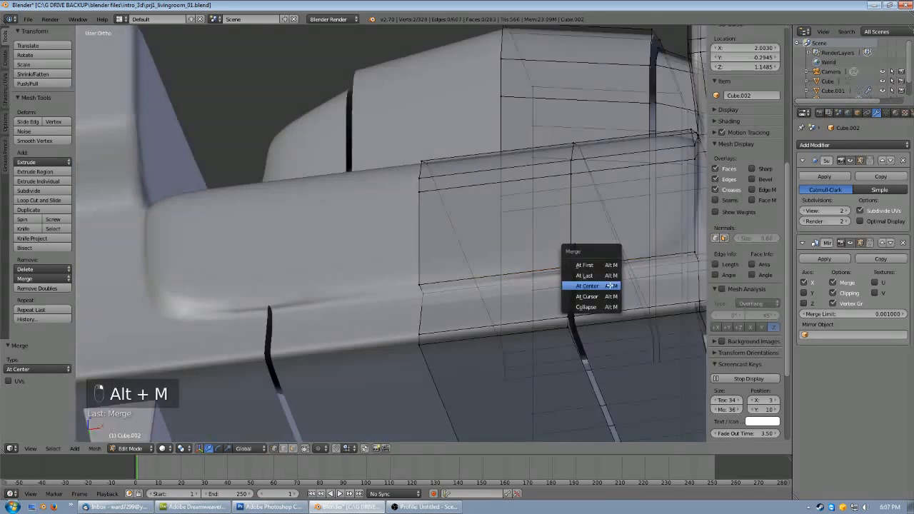
{"action": "left_click", "coordinate": [600, 288]}
{"action": "right_click", "coordinate": [570, 315], "text": "shift"}
{"action": "key", "text": "alt+m"}
{"action": "left_click", "coordinate": [570, 315]}
{"action": "key", "text": "alt+m"}
{"action": "left_click", "coordinate": [571, 329]}
- On the sofa's underside, merge at center the vertex pair at the rear bottom edge and the pair midway along the gap
{"action": "scroll", "coordinate": [571, 329], "scroll_direction": "down", "scroll_amount": 2}
{"action": "middle_click_drag", "start_coordinate": [583, 344], "coordinate": [435, 366]}
{"action": "scroll", "coordinate": [469, 293], "scroll_direction": "up", "scroll_amount": 2}
{"action": "right_click", "coordinate": [547, 242]}
{"action": "right_click", "coordinate": [544, 242], "text": "shift"}
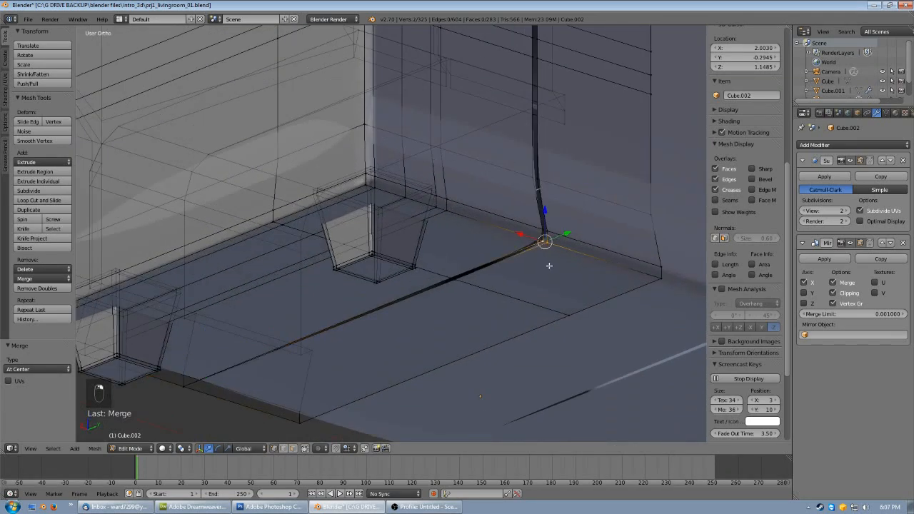
{"action": "key", "text": "alt+m"}
{"action": "left_click", "coordinate": [549, 265]}
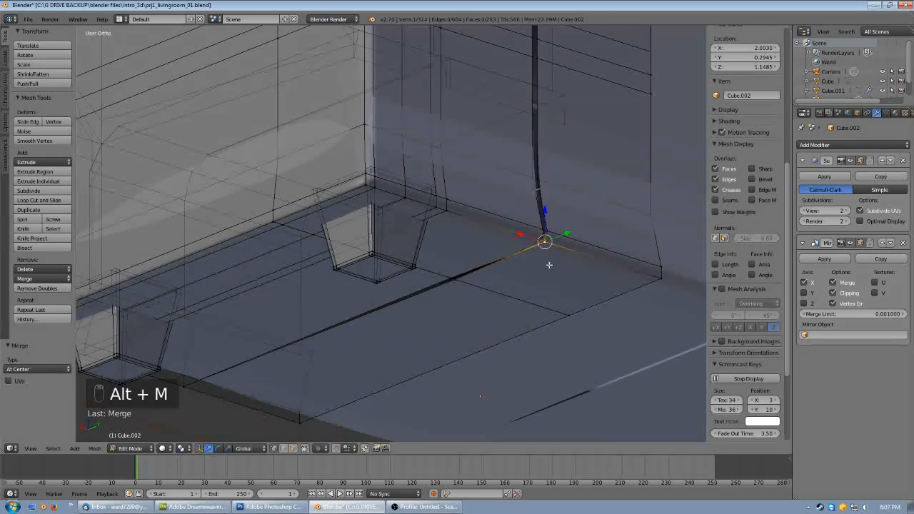
{"action": "right_click", "coordinate": [456, 280]}
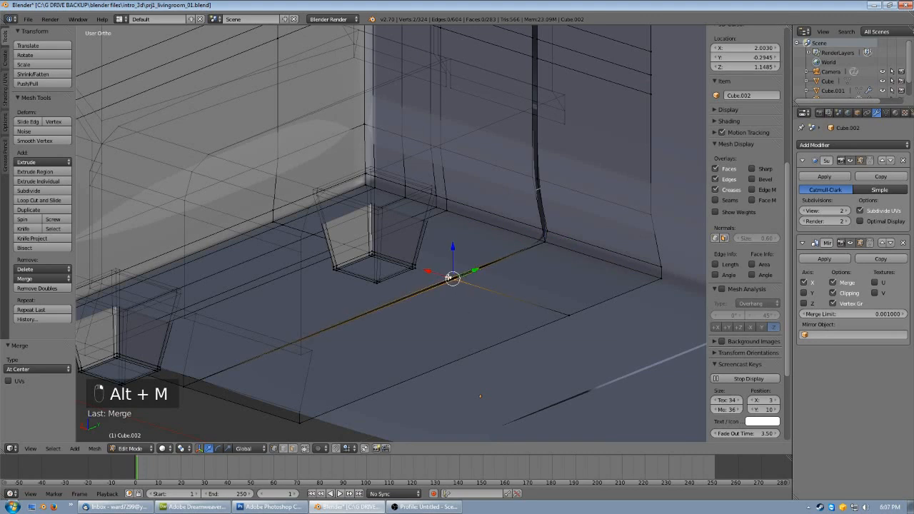
{"action": "right_click", "coordinate": [449, 277], "text": "shift"}
{"action": "key", "text": "alt+m"}
{"action": "left_click", "coordinate": [490, 302]}
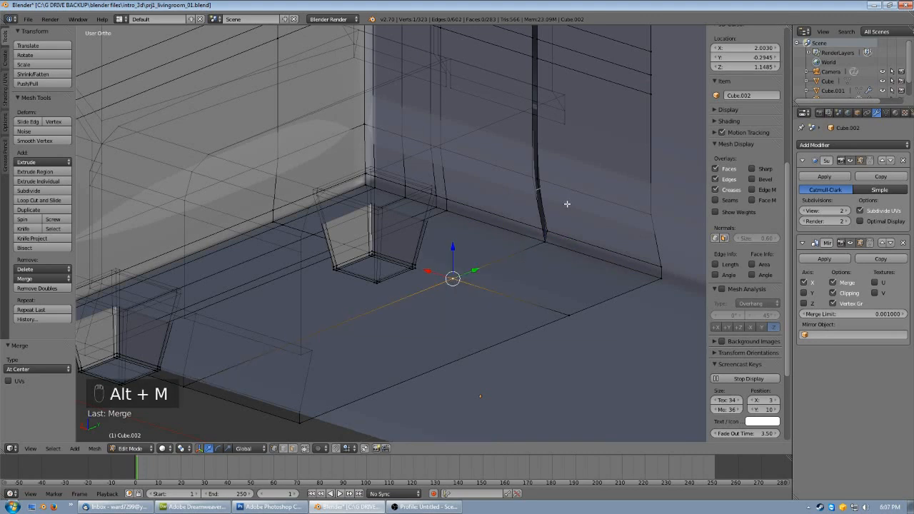
- Merge at center the two lowest vertex pairs across the gap on the sofa's rear panel, just above the bottom edge
{"action": "right_click", "coordinate": [555, 222]}
{"action": "key", "text": "alt+m"}
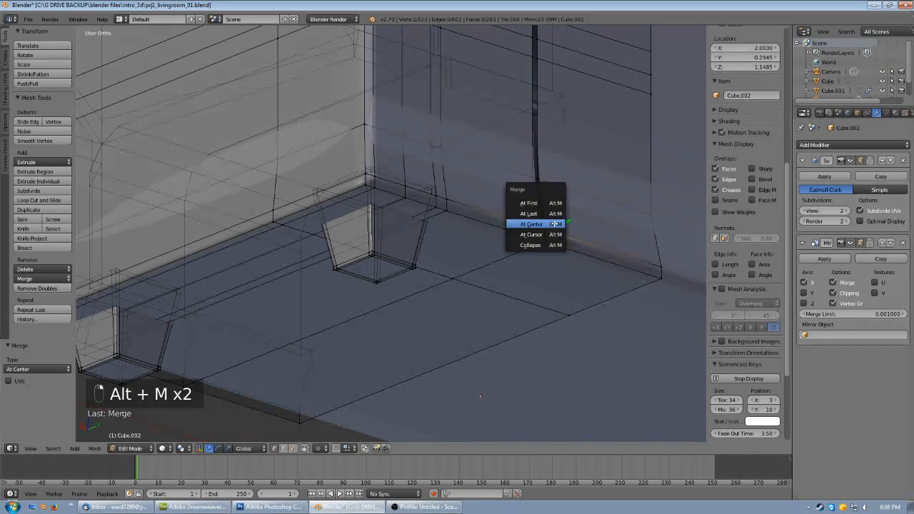
{"action": "left_click", "coordinate": [555, 224]}
{"action": "right_click", "coordinate": [535, 178]}
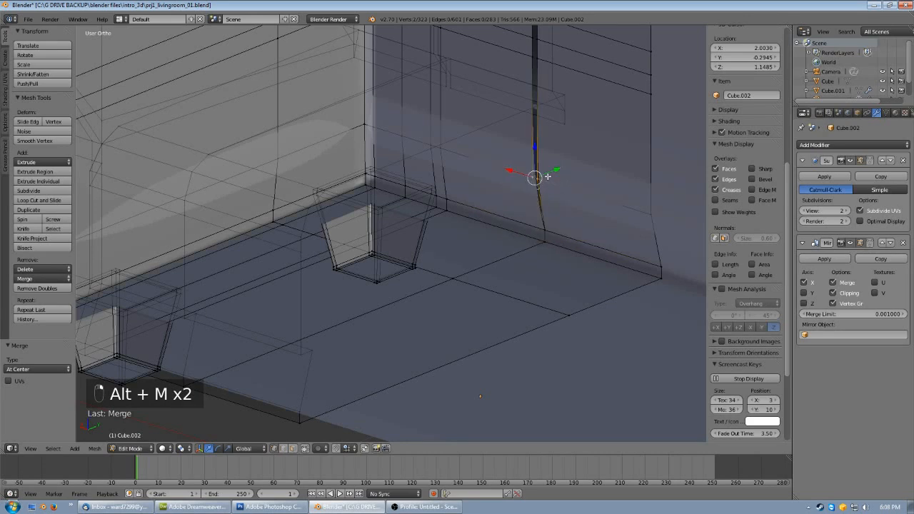
{"action": "key", "text": "space"}
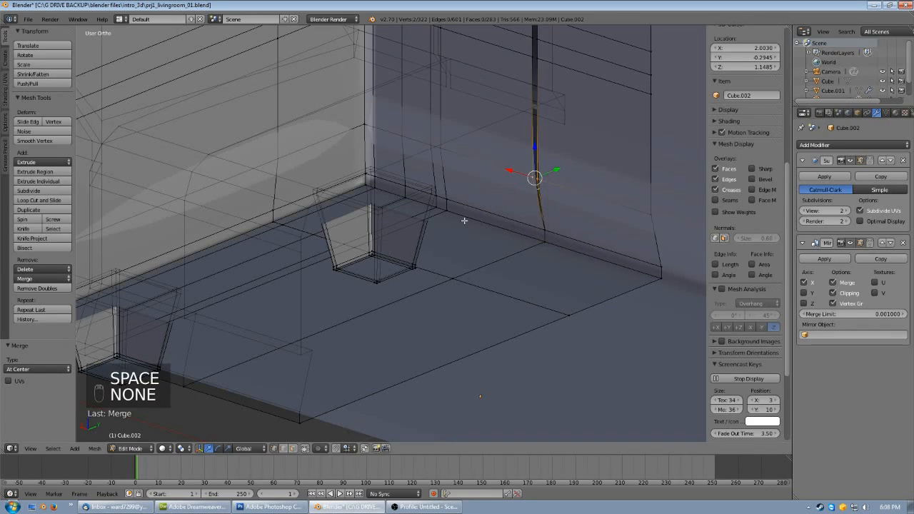
{"action": "key", "text": "alt+m"}
{"action": "left_click", "coordinate": [541, 207]}
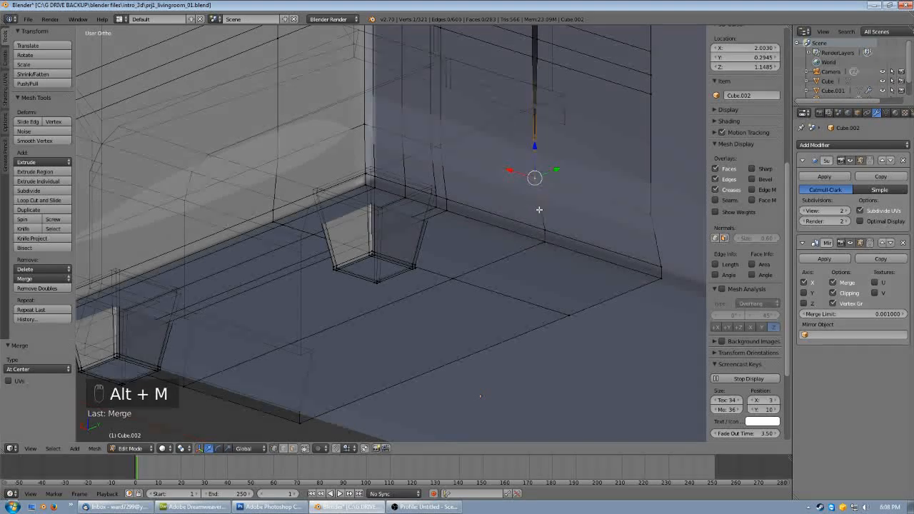
- Continue up the rear panel, merging the next three vertex pairs across the gap at center
{"action": "middle_click_drag", "start_coordinate": [557, 153], "coordinate": [552, 191]}
{"action": "right_click", "coordinate": [492, 302]}
{"action": "key", "text": "alt+m"}
{"action": "left_click", "coordinate": [500, 302]}
{"action": "right_click", "coordinate": [489, 265], "text": "shift"}
{"action": "key", "text": "alt+m"}
{"action": "left_click", "coordinate": [481, 285]}
{"action": "middle_click_drag", "start_coordinate": [511, 282], "coordinate": [520, 295]}
{"action": "right_click", "coordinate": [527, 311], "text": "shift"}
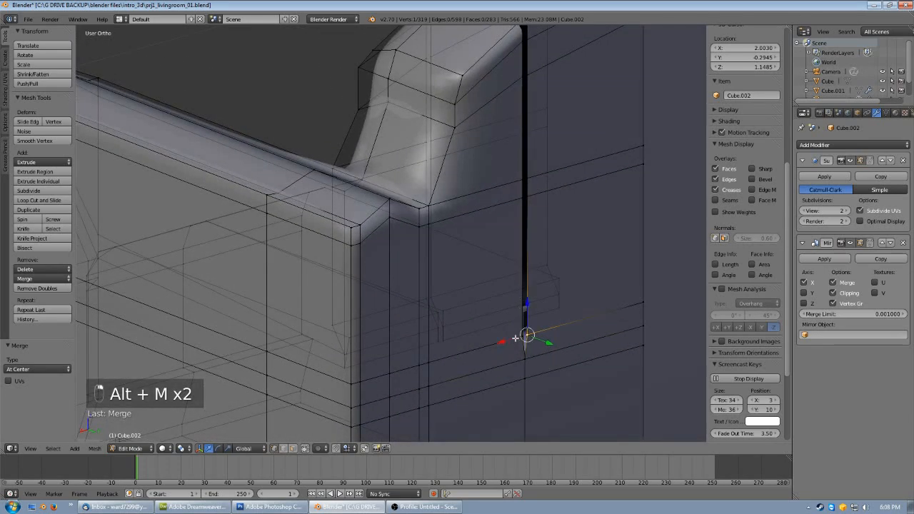
{"action": "key", "text": "alt+m"}
{"action": "left_click", "coordinate": [509, 337]}
- Merge at center the two closely spaced vertex pairs on the rear panel around armrest height
{"action": "right_click", "coordinate": [525, 198]}
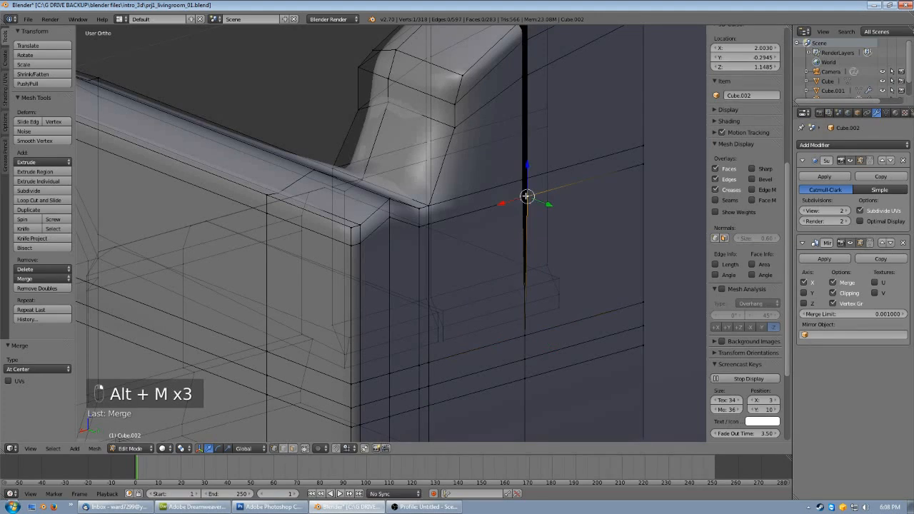
{"action": "key", "text": "alt+m"}
{"action": "left_click", "coordinate": [529, 214]}
{"action": "right_click", "coordinate": [511, 179], "text": "shift"}
{"action": "key", "text": "alt+m"}
{"action": "left_click", "coordinate": [512, 179]}
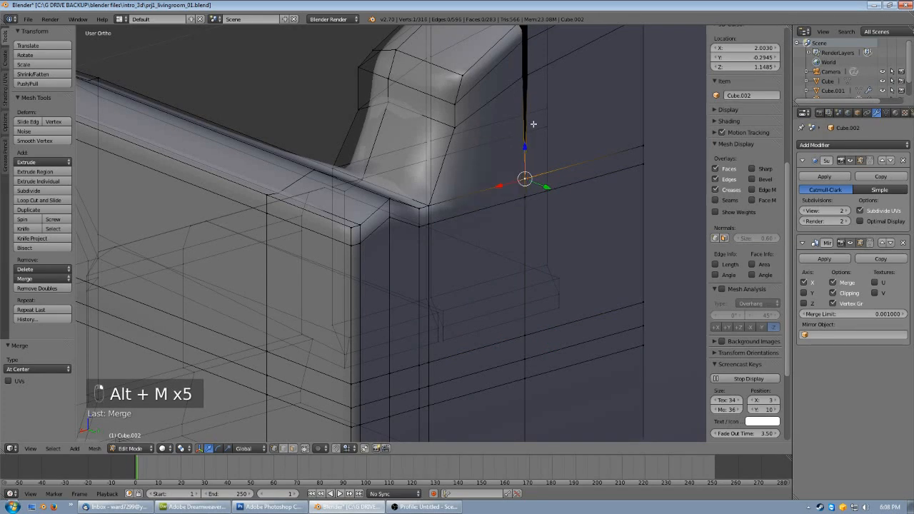
- Merge at center the three uppermost vertex pairs on the rear panel, up to the backrest's rear top edge
{"action": "right_click", "coordinate": [531, 75], "text": "shift"}
{"action": "key", "text": "alt+m"}
{"action": "left_click", "coordinate": [535, 96]}
{"action": "middle_click_drag", "start_coordinate": [544, 108], "coordinate": [543, 173]}
{"action": "key", "text": "alt+m"}
{"action": "left_click", "coordinate": [544, 175]}
{"action": "right_click", "coordinate": [518, 137]}
{"action": "right_click", "coordinate": [534, 103], "text": "shift"}
{"action": "key", "text": "alt+m"}
{"action": "left_click", "coordinate": [535, 101]}
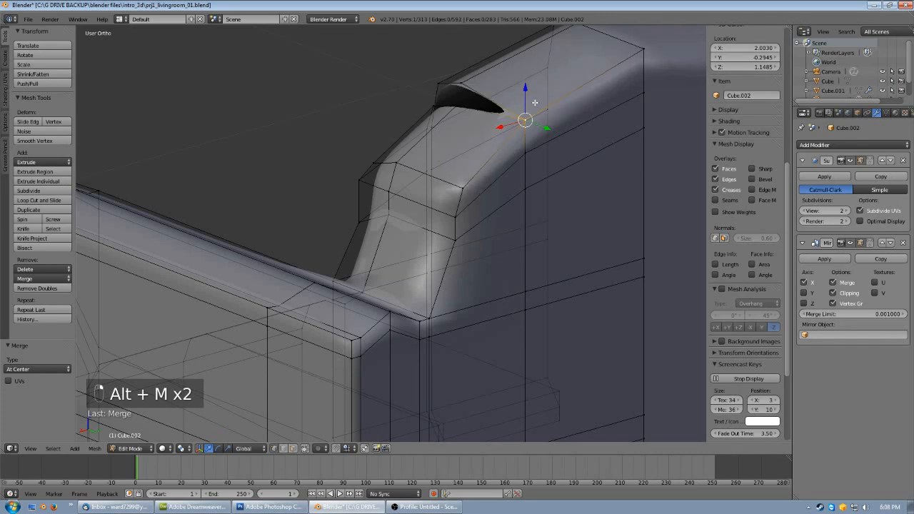
- Merge at center the vertex pair on top of the backrest and the pair at its front top edge
{"action": "right_click", "coordinate": [455, 105]}
{"action": "right_click", "coordinate": [465, 83], "text": "shift"}
{"action": "key", "text": "alt+m"}
{"action": "left_click", "coordinate": [471, 84]}
{"action": "middle_click_drag", "start_coordinate": [407, 169], "coordinate": [528, 158]}
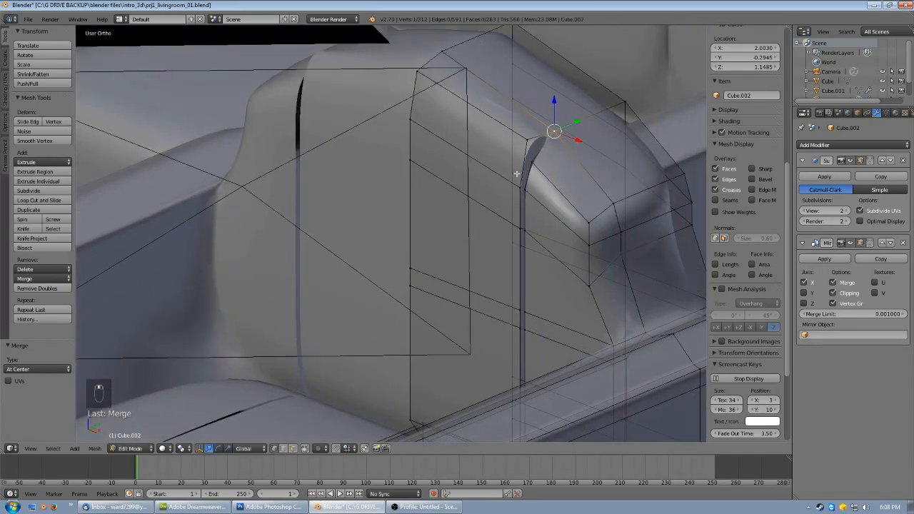
{"action": "right_click", "coordinate": [524, 139], "text": "shift"}
{"action": "key", "text": "alt+m"}
{"action": "left_click", "coordinate": [528, 188]}
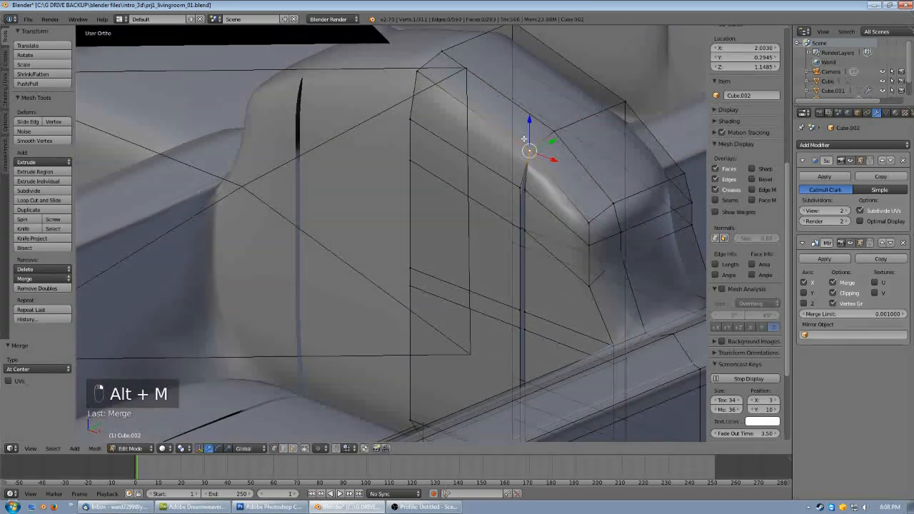
- Merge the four vertex pairs across the gap at center, working down the backrest's front face
{"action": "key", "text": "alt+m"}
{"action": "left_click", "coordinate": [531, 189]}
{"action": "key", "text": "alt+m"}
{"action": "left_click", "coordinate": [529, 228]}
{"action": "key", "text": "alt+m"}
{"action": "left_click", "coordinate": [523, 309]}
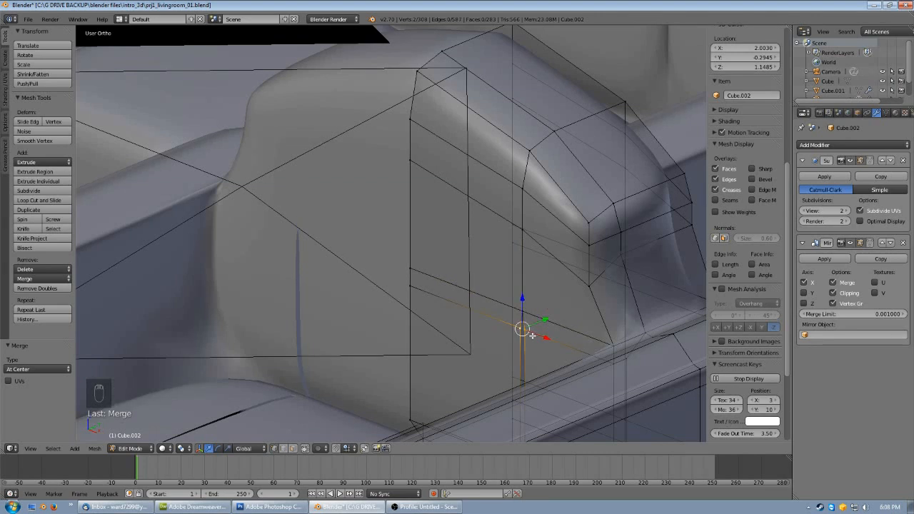
{"action": "middle_click_drag", "start_coordinate": [529, 340], "coordinate": [545, 269]}
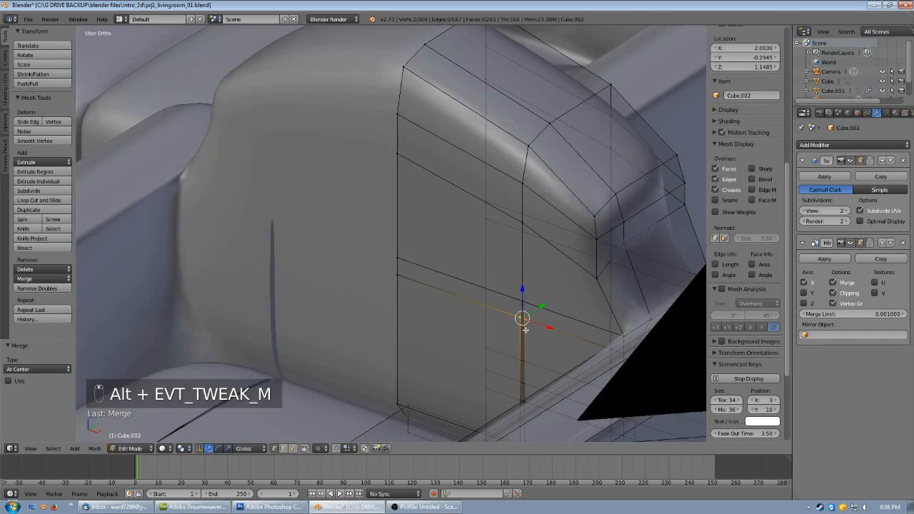
{"action": "key", "text": "alt+m"}
{"action": "left_click", "coordinate": [547, 314]}
- Merge at center three vertex pairs across the gap in the crease where the backrest meets the seat cushion
{"action": "middle_click_drag", "start_coordinate": [461, 354], "coordinate": [481, 378]}
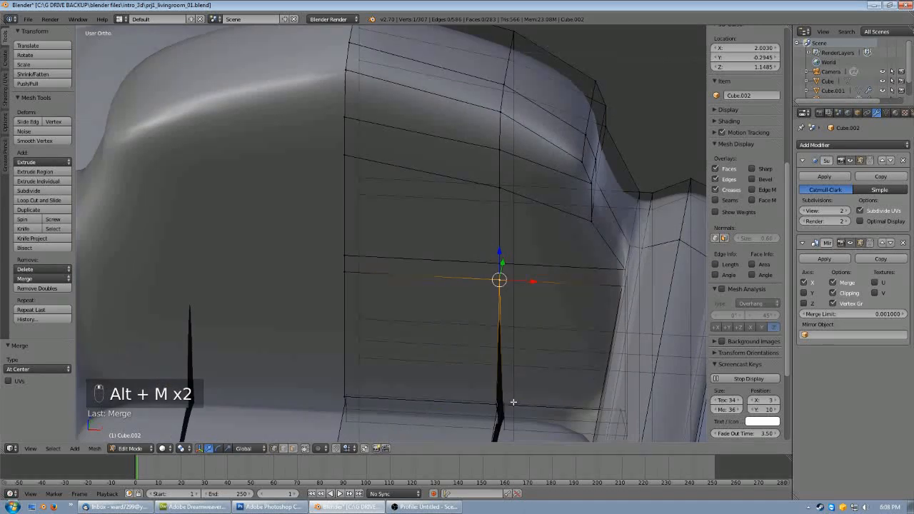
{"action": "scroll", "coordinate": [496, 340], "scroll_direction": "up", "scroll_amount": 6}
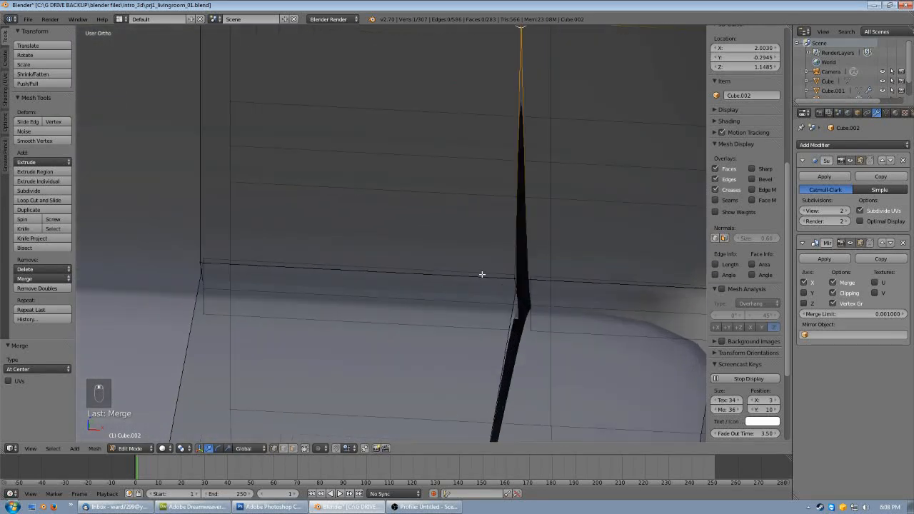
{"action": "middle_click_drag", "start_coordinate": [492, 289], "coordinate": [450, 288]}
{"action": "right_click", "coordinate": [492, 303]}
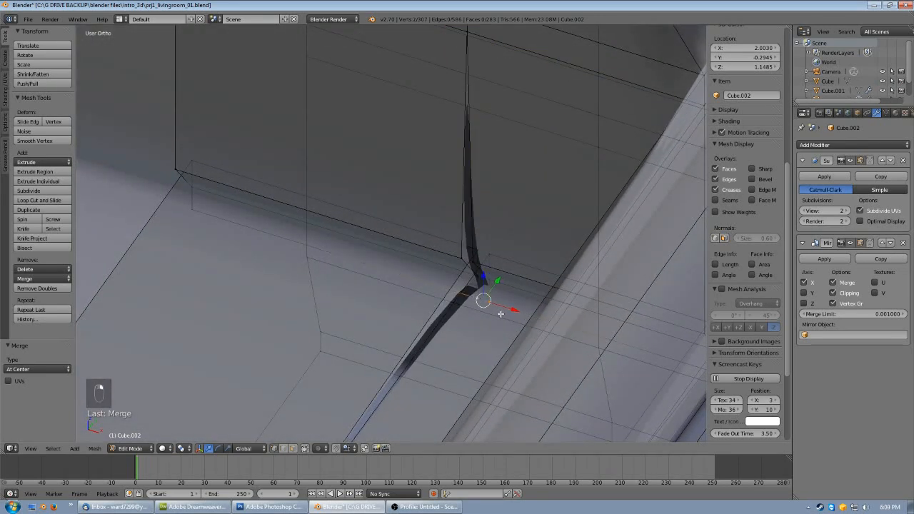
{"action": "key", "text": "alt+m"}
{"action": "left_click", "coordinate": [501, 314]}
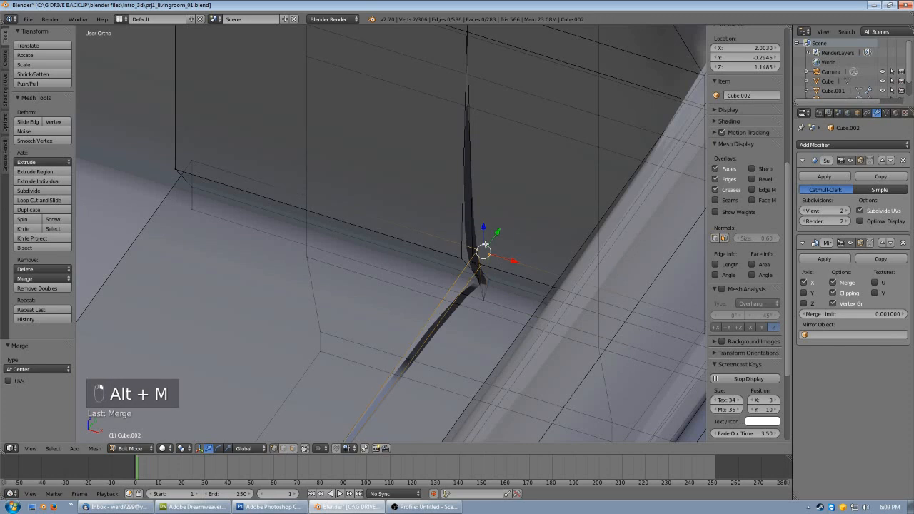
{"action": "key", "text": "alt+m"}
{"action": "left_click", "coordinate": [485, 245]}
{"action": "right_click", "coordinate": [466, 260], "text": "shift"}
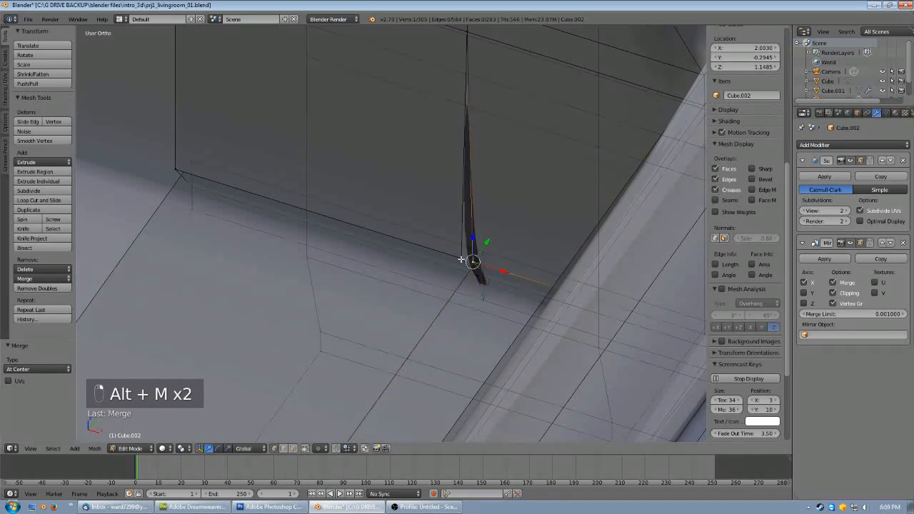
{"action": "key", "text": "alt+m"}
{"action": "left_click", "coordinate": [463, 259]}
- Merge the last open vertex pair in the backrest-seat crease at center and check the whole rejoined loveseat
{"action": "right_click", "coordinate": [489, 280]}
{"action": "right_click", "coordinate": [482, 278], "text": "shift"}
{"action": "key", "text": "alt+m"}
{"action": "left_click", "coordinate": [513, 279]}
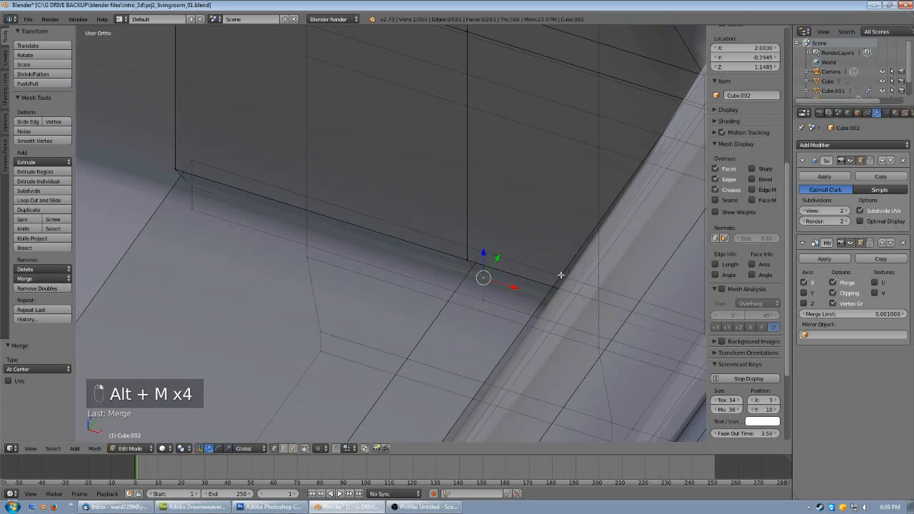
{"action": "scroll", "coordinate": [555, 273], "scroll_direction": "down", "scroll_amount": 4}
{"action": "middle_click_drag", "start_coordinate": [554, 273], "coordinate": [386, 294]}
{"action": "scroll", "coordinate": [400, 319], "scroll_direction": "down", "scroll_amount": 2}
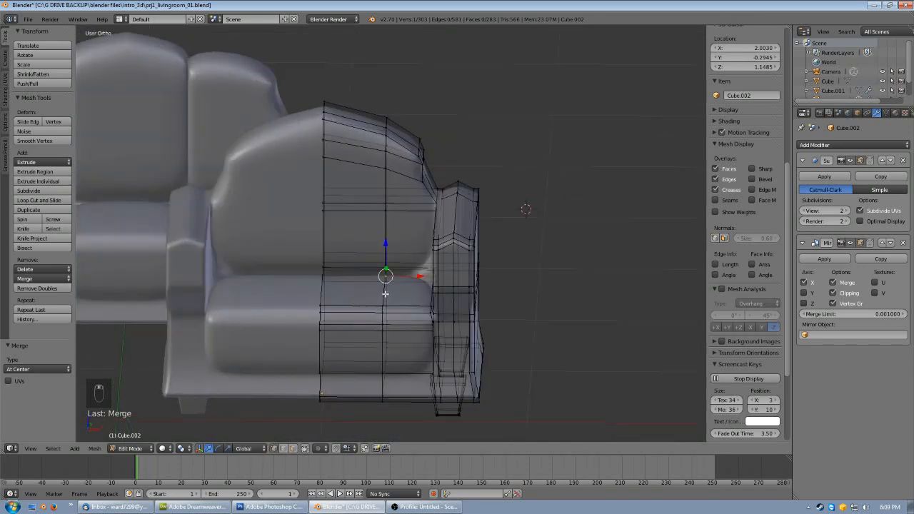
{"action": "scroll", "coordinate": [385, 293], "scroll_direction": "down", "scroll_amount": 3}
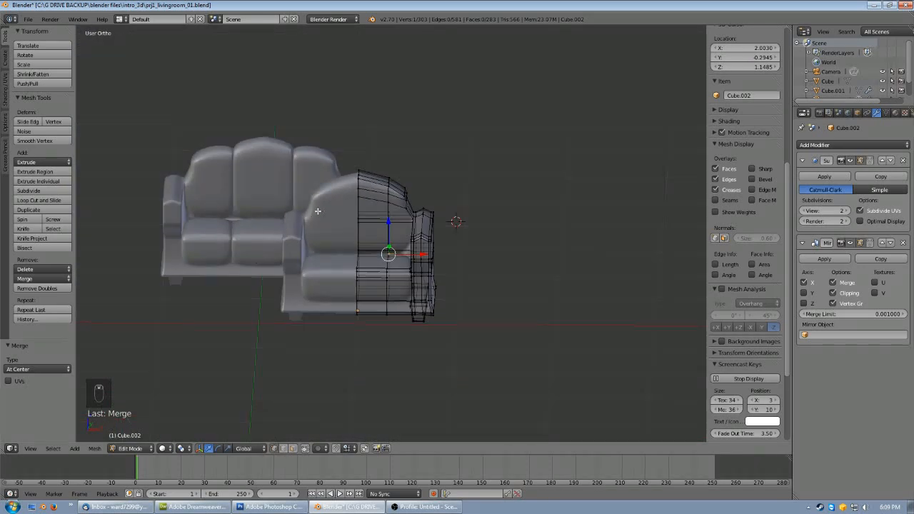
- Narrow the chair by moving all vertices outside the central column inward along X by about 0.1
{"action": "scroll", "coordinate": [317, 211], "scroll_direction": "up", "scroll_amount": 3}
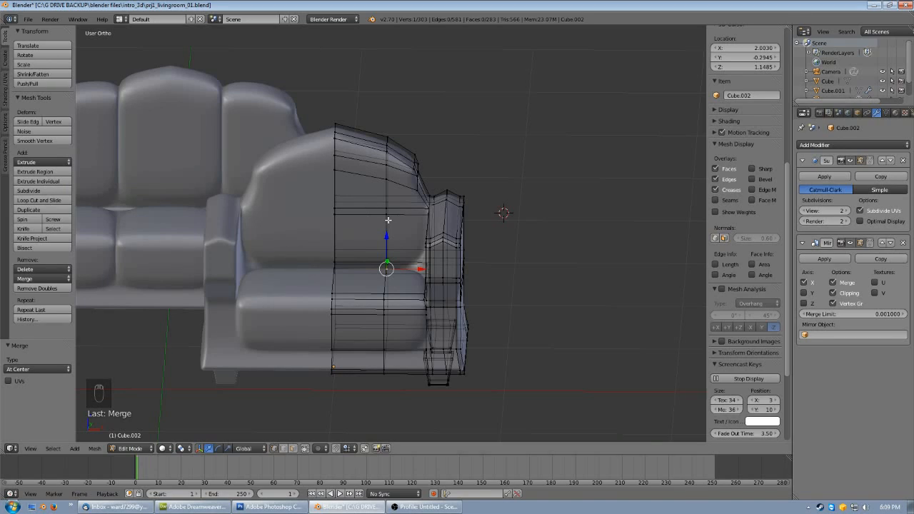
{"action": "key", "text": "KP_1"}
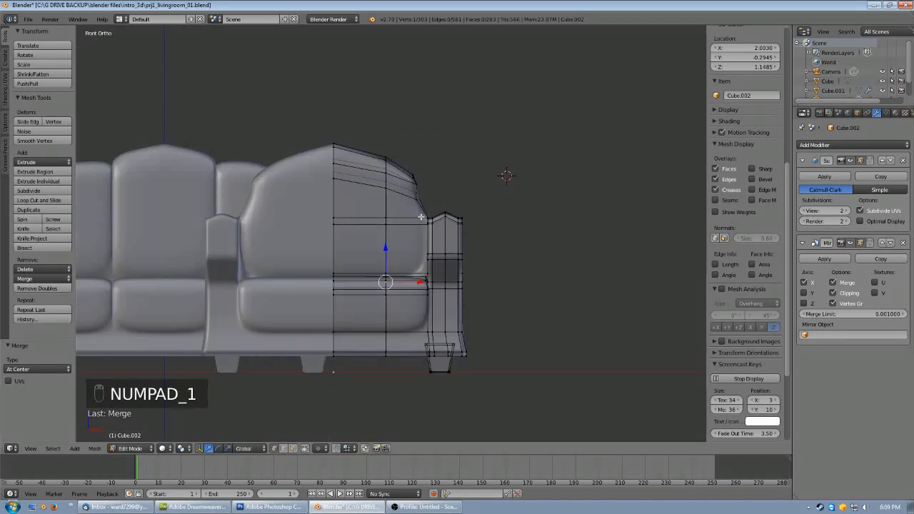
{"action": "key", "text": "a"}
{"action": "key", "text": "a"}
{"action": "key", "text": "b"}
{"action": "left_click_drag", "start_coordinate": [541, 99], "coordinate": [377, 386]}
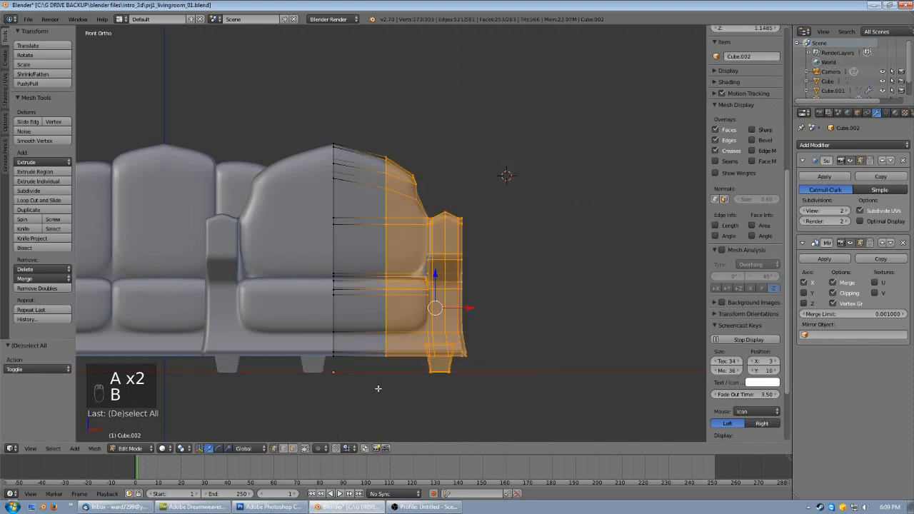
{"action": "key", "text": "g"}
{"action": "key", "text": "x"}
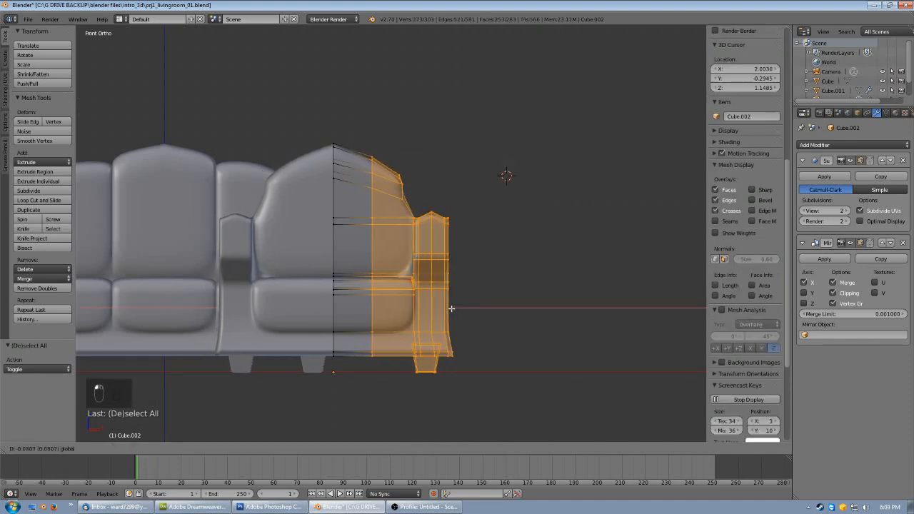
{"action": "left_click", "coordinate": [450, 308]}
- Move the armrest and leg vertices inward along X by about 0.05 and return to Object Mode to check the armchair
{"action": "key", "text": "a"}
{"action": "key", "text": "b"}
{"action": "left_click_drag", "start_coordinate": [478, 195], "coordinate": [405, 379]}
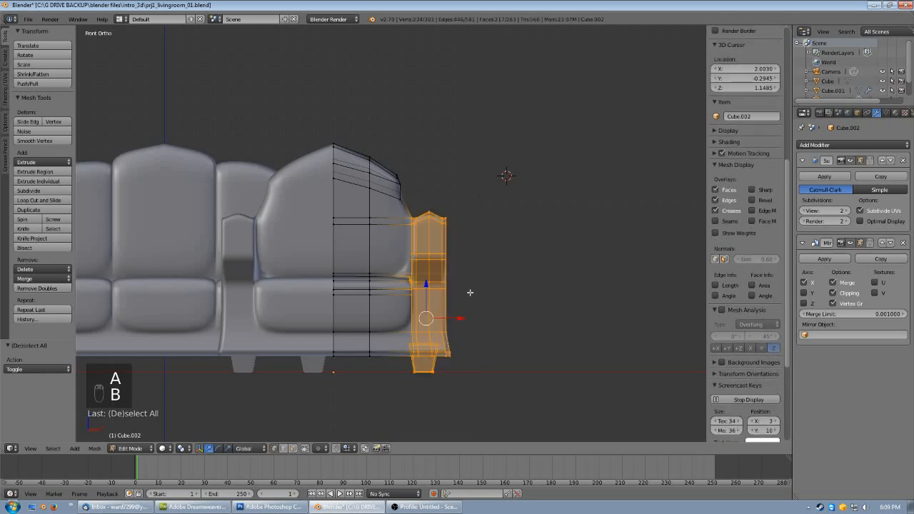
{"action": "key", "text": "g"}
{"action": "key", "text": "x"}
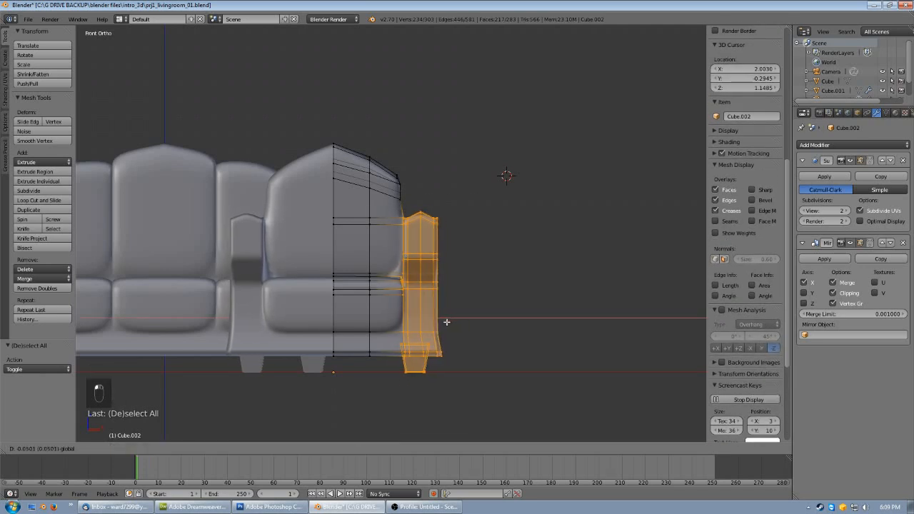
{"action": "left_click", "coordinate": [446, 320]}
{"action": "scroll", "coordinate": [450, 285], "scroll_direction": "down", "scroll_amount": 2}
{"action": "key", "text": "Tab"}
{"action": "middle_click_drag", "start_coordinate": [424, 241], "coordinate": [419, 277]}
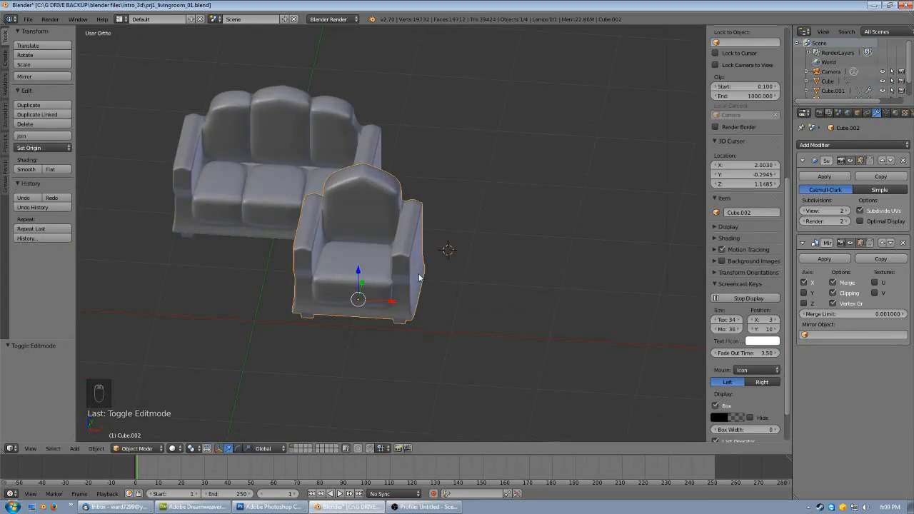
- In top view, rotate the armchair about 49° and move it about 1.02 in X and 0.71 in Y, beside the sofa
{"action": "key", "text": "KP_7"}
{"action": "scroll", "coordinate": [419, 277], "scroll_direction": "down", "scroll_amount": 2}
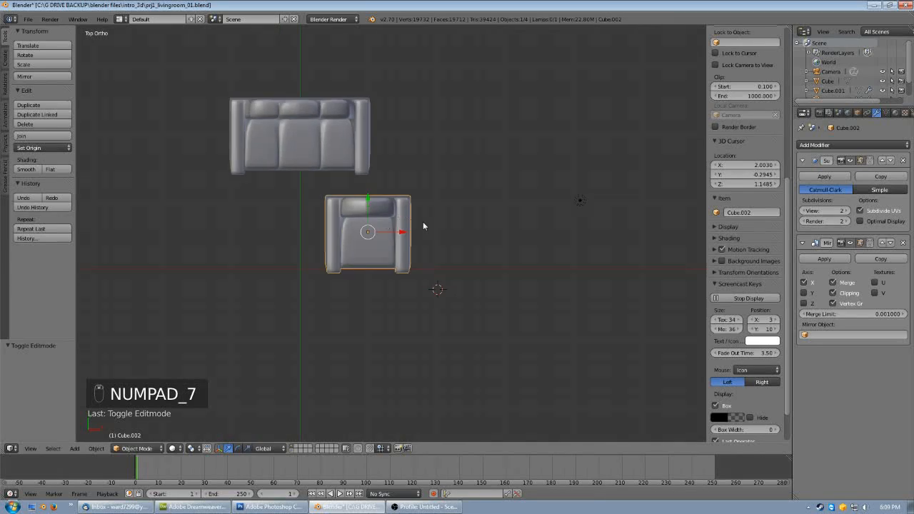
{"action": "key", "text": "r"}
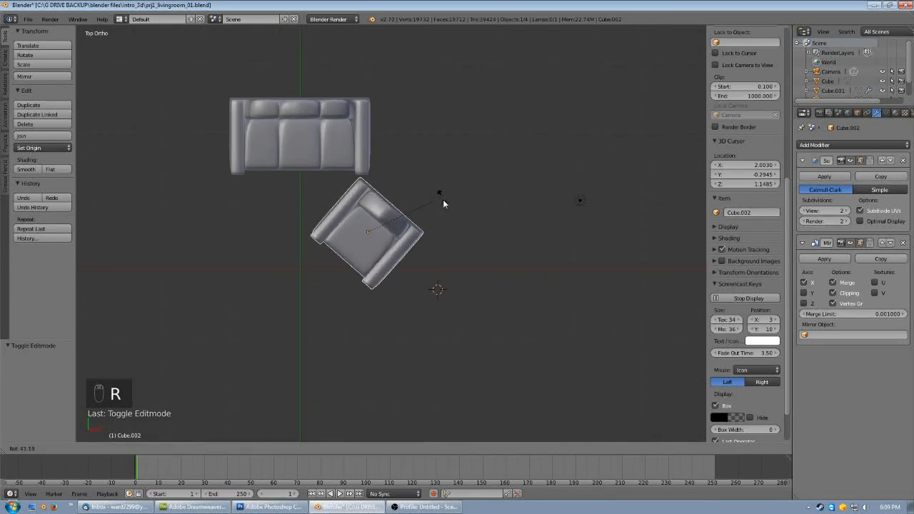
{"action": "left_click", "coordinate": [445, 206]}
{"action": "key", "text": "g"}
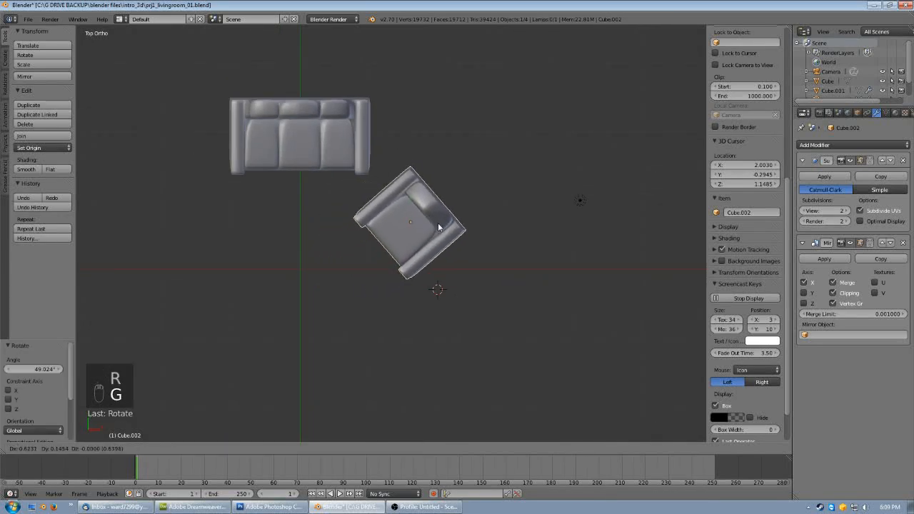
{"action": "left_click", "coordinate": [463, 190]}
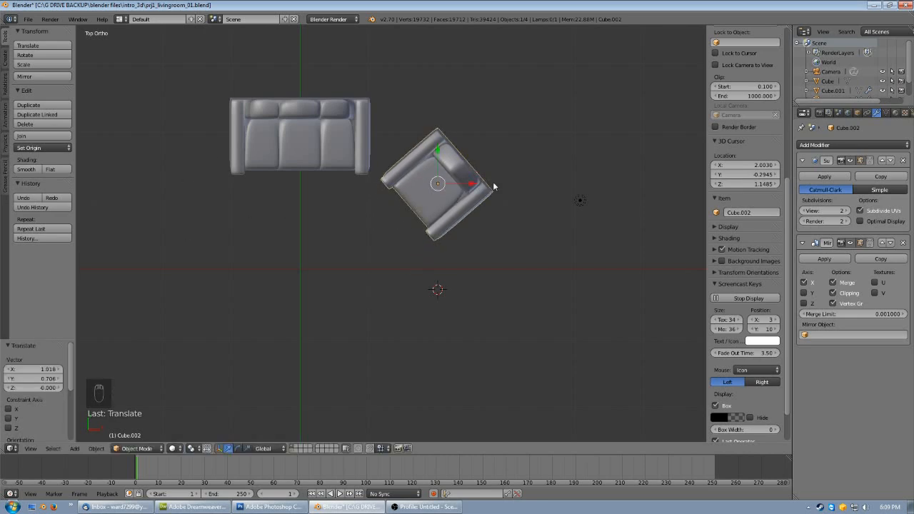
- Duplicate the armchair and place the copy on the sofa's other side, about -3.85 along X
{"action": "key", "text": "shift+d"}
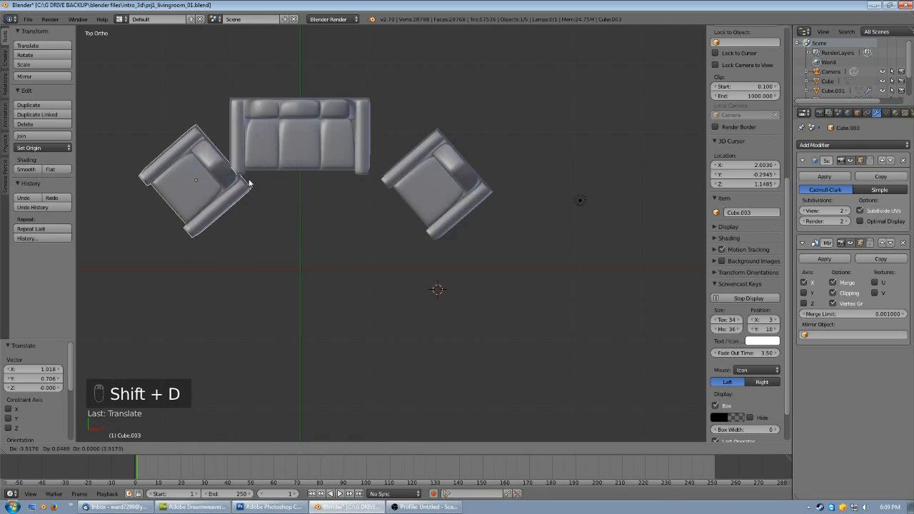
{"action": "left_click", "coordinate": [229, 183]}
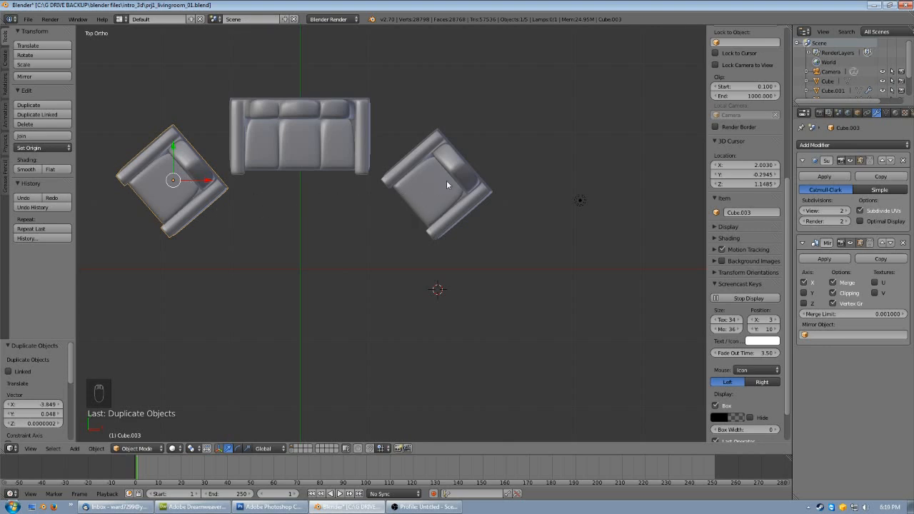
{"action": "type", "text": "r"}
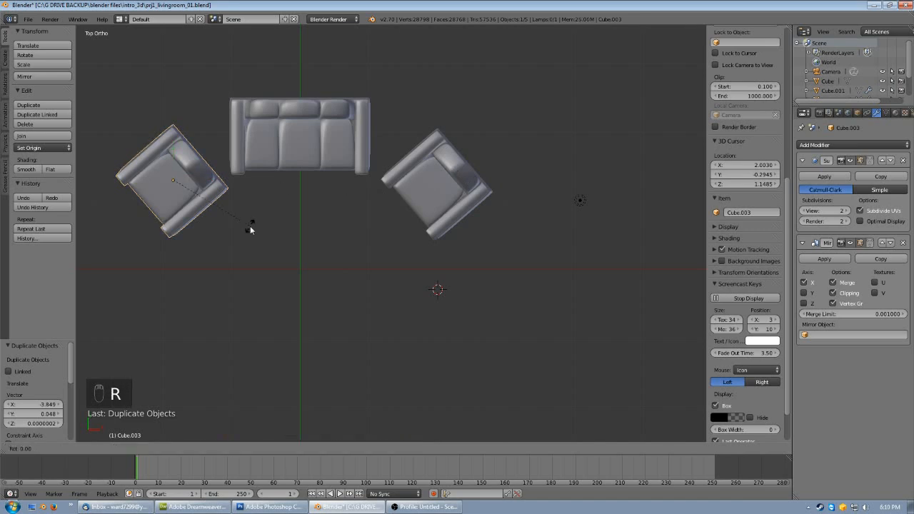
{"action": "type", "text": "180"}
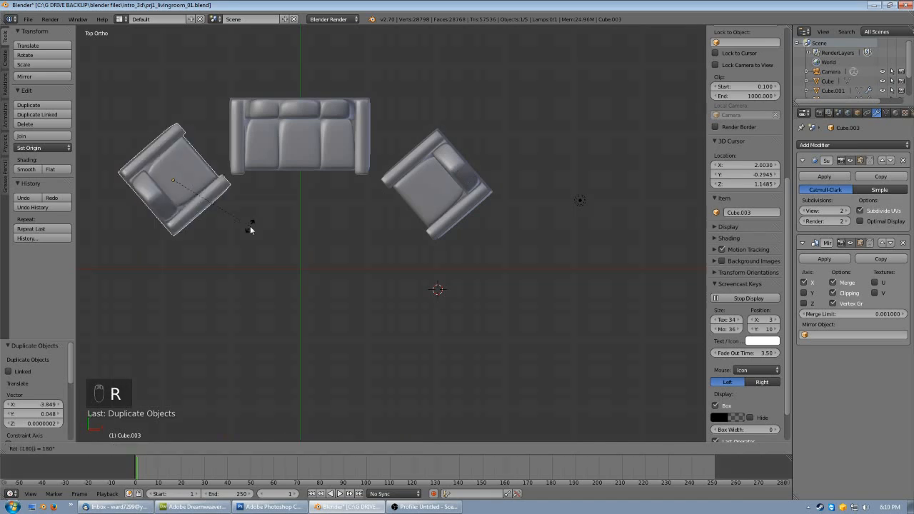
{"action": "left_click", "coordinate": [250, 229]}
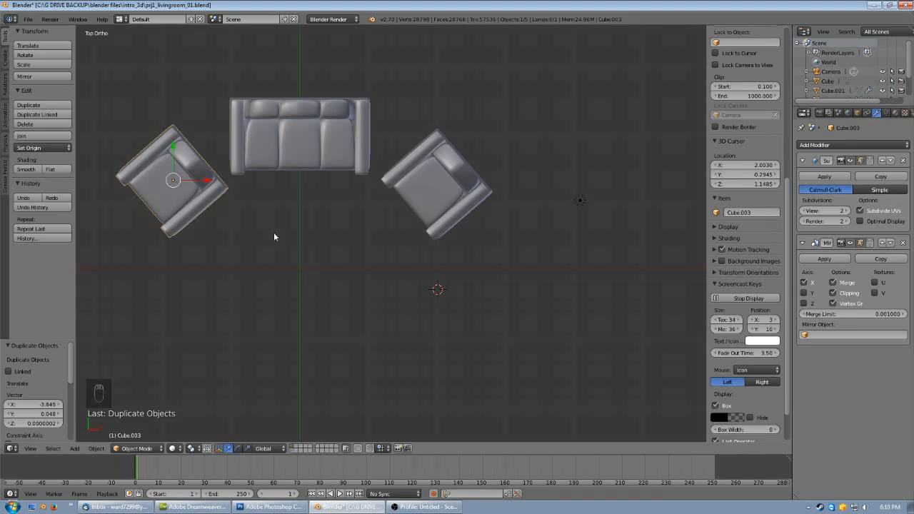
- Rotate the duplicated armchair about -92° to face inward and shift it about -0.17 along X
{"action": "key", "text": "r"}
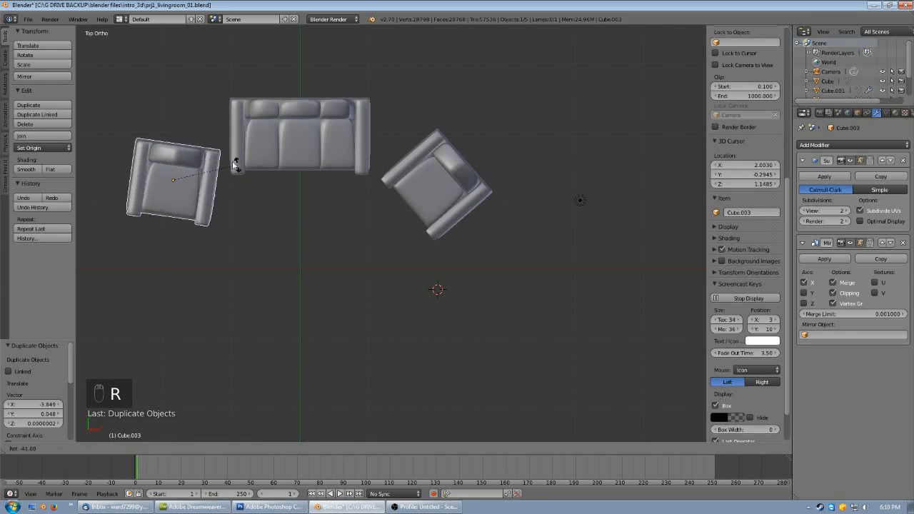
{"action": "left_click", "coordinate": [190, 148]}
{"action": "key", "text": "g"}
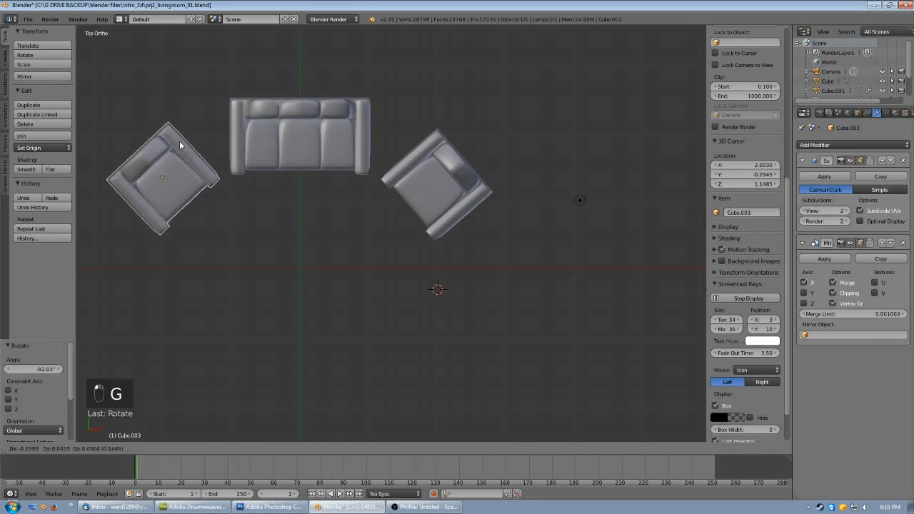
{"action": "left_click", "coordinate": [180, 147]}
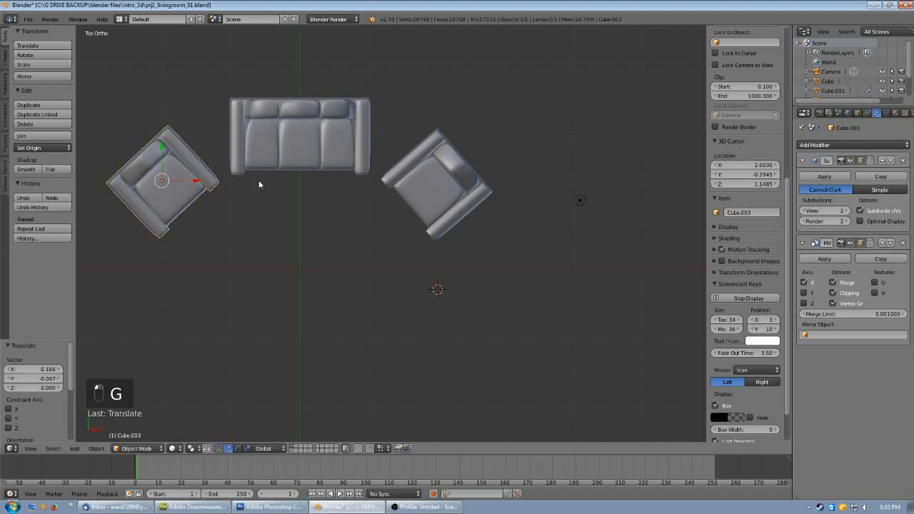
{"action": "right_click", "coordinate": [449, 191]}
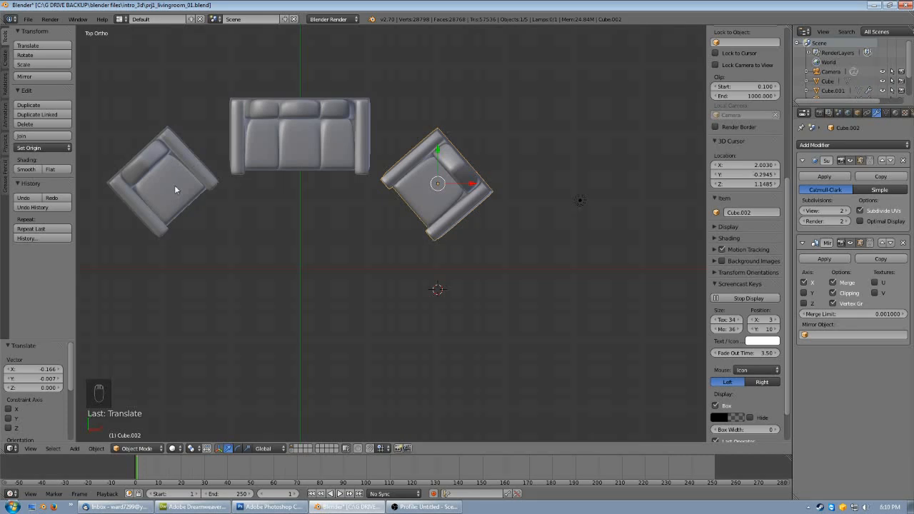
{"action": "right_click", "coordinate": [191, 226]}
{"action": "right_click", "coordinate": [431, 200]}
{"action": "scroll", "coordinate": [386, 286], "scroll_direction": "down", "scroll_amount": 3}
{"action": "middle_click_drag", "start_coordinate": [362, 300], "coordinate": [318, 256]}
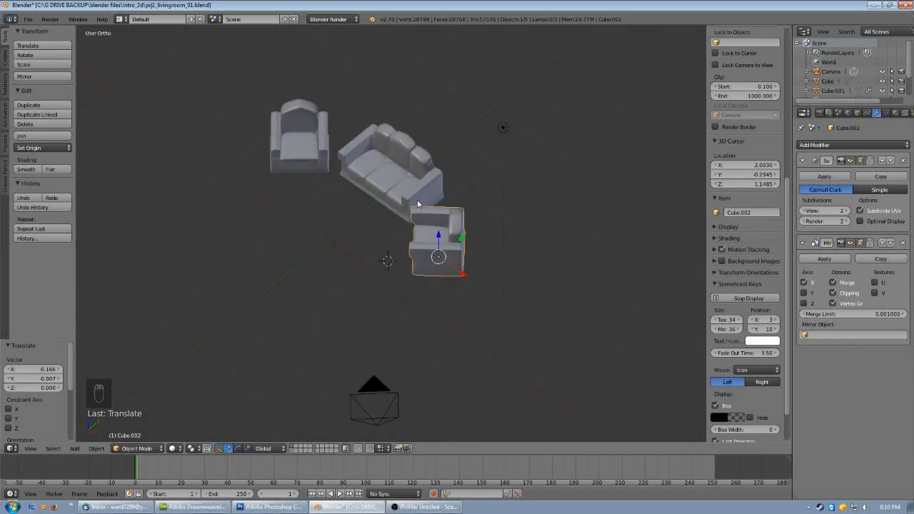
{"action": "middle_click_drag", "start_coordinate": [393, 155], "coordinate": [385, 262]}
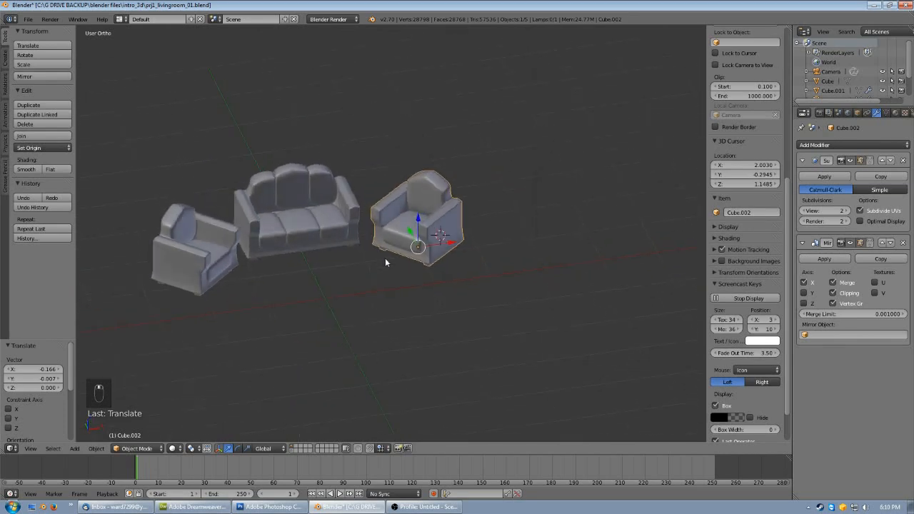
- Show the room's layer together with the furniture and examine the sofa and armchairs inside it in perspective
{"action": "left_click", "coordinate": [292, 450], "text": "shift"}
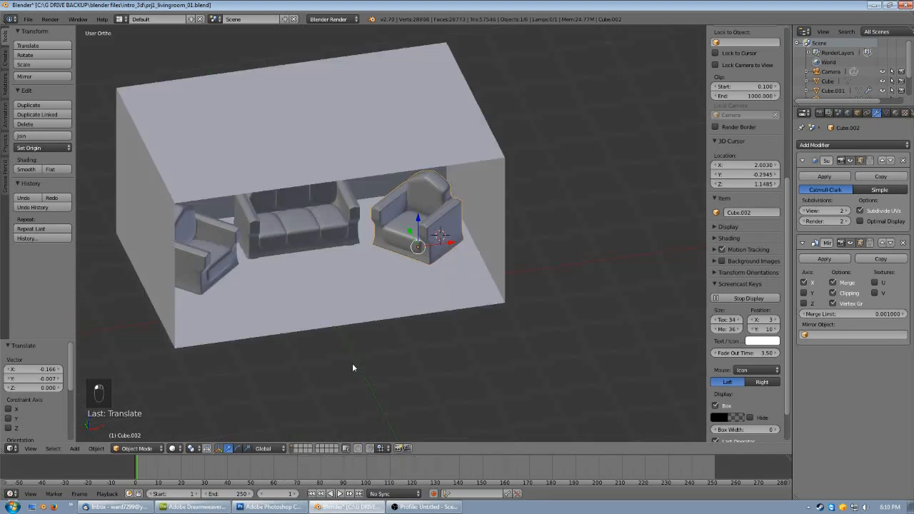
{"action": "middle_click_drag", "start_coordinate": [341, 352], "coordinate": [333, 354]}
{"action": "scroll", "coordinate": [328, 306], "scroll_direction": "up", "scroll_amount": 3}
{"action": "middle_click_drag", "start_coordinate": [326, 305], "coordinate": [316, 287]}
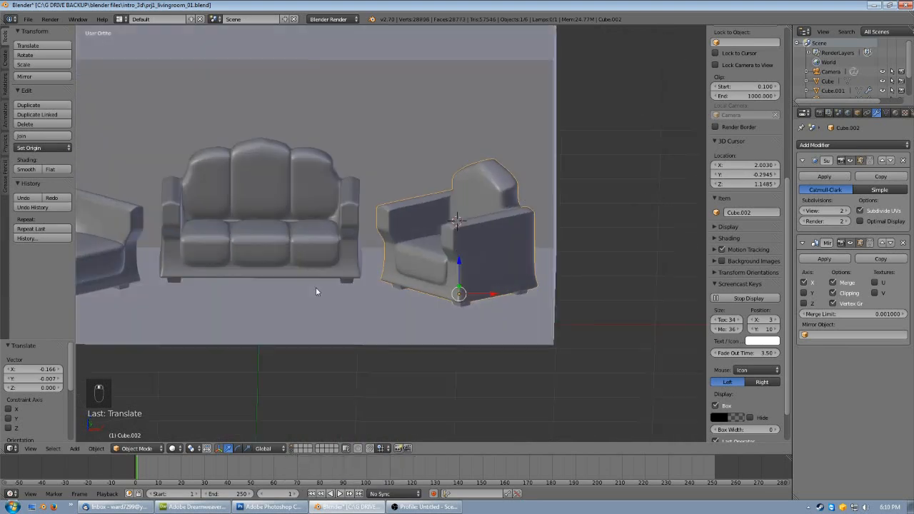
{"action": "key", "text": "KP_5"}
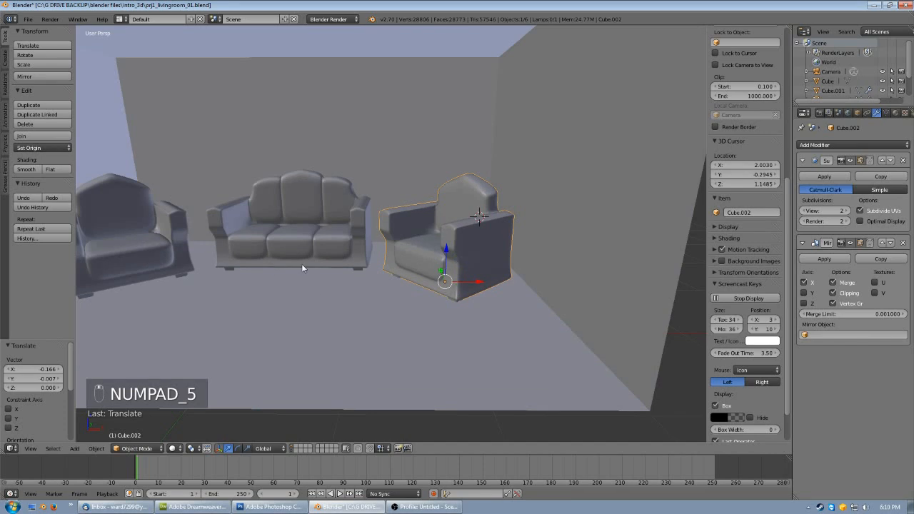
{"action": "middle_click_drag", "start_coordinate": [305, 253], "coordinate": [429, 282]}
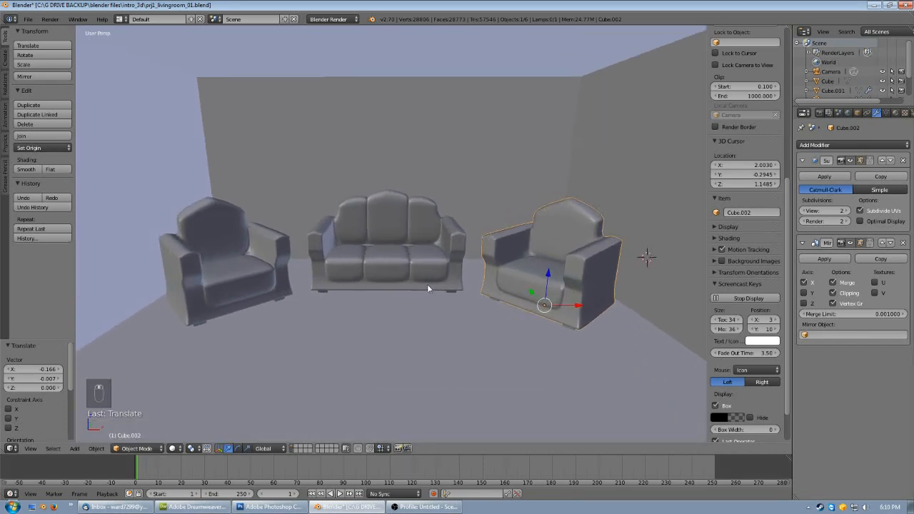
{"action": "middle_click_drag", "start_coordinate": [382, 316], "coordinate": [339, 197]}
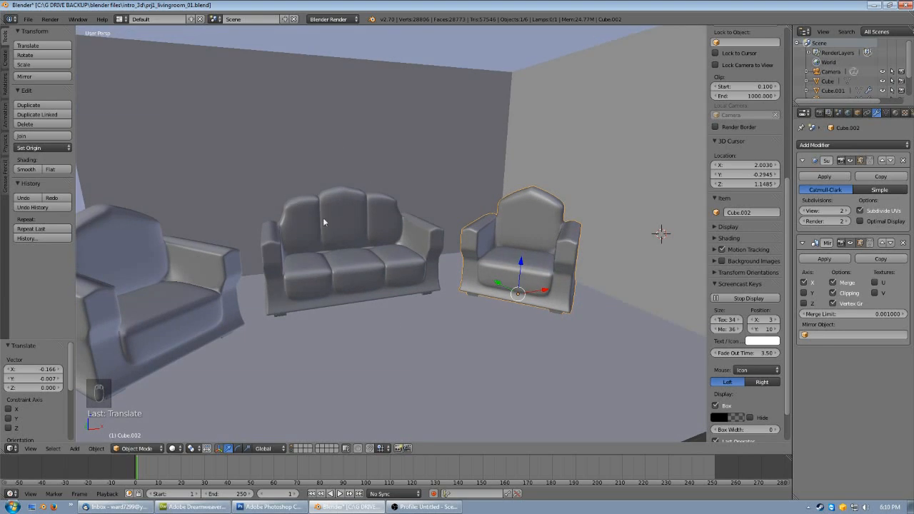
{"action": "middle_click_drag", "start_coordinate": [334, 243], "coordinate": [415, 274]}
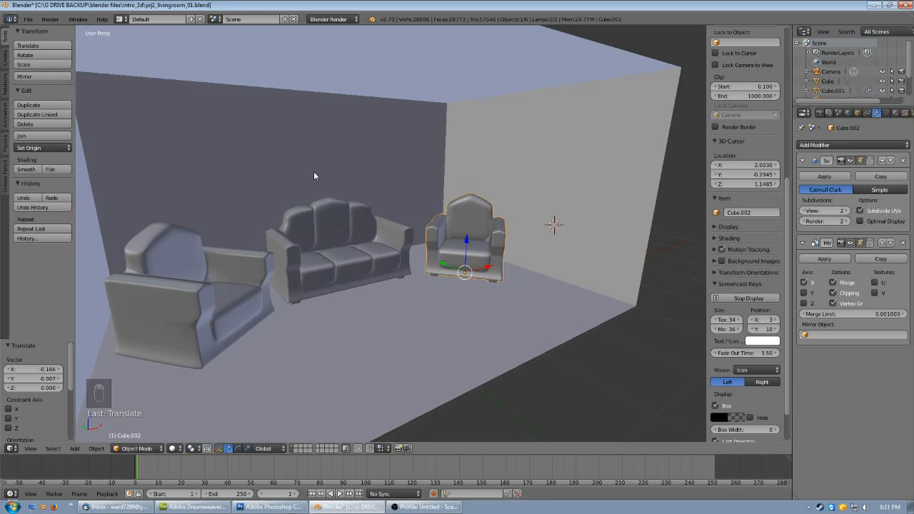
{"action": "middle_click_drag", "start_coordinate": [315, 175], "coordinate": [394, 264]}
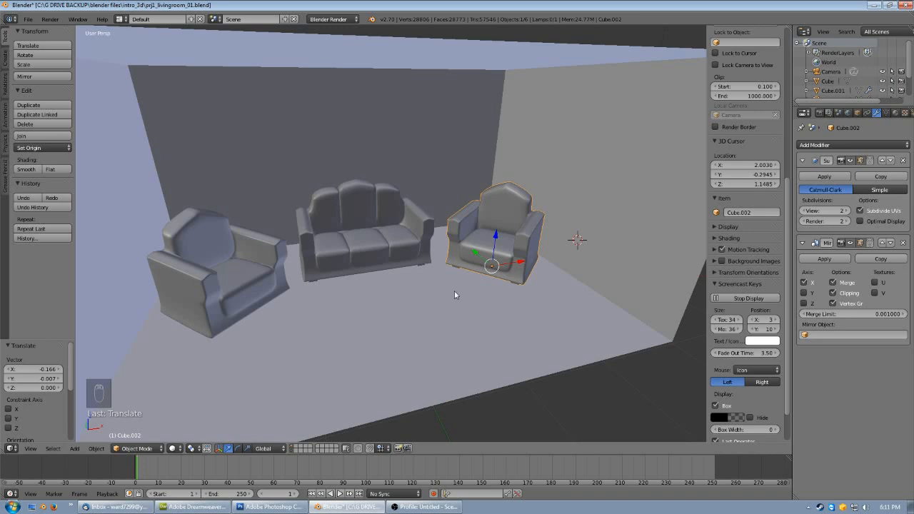
- Show only the furniture layer again, in an orthographic top view
{"action": "left_click", "coordinate": [299, 450]}
{"action": "key", "text": "KP_7"}
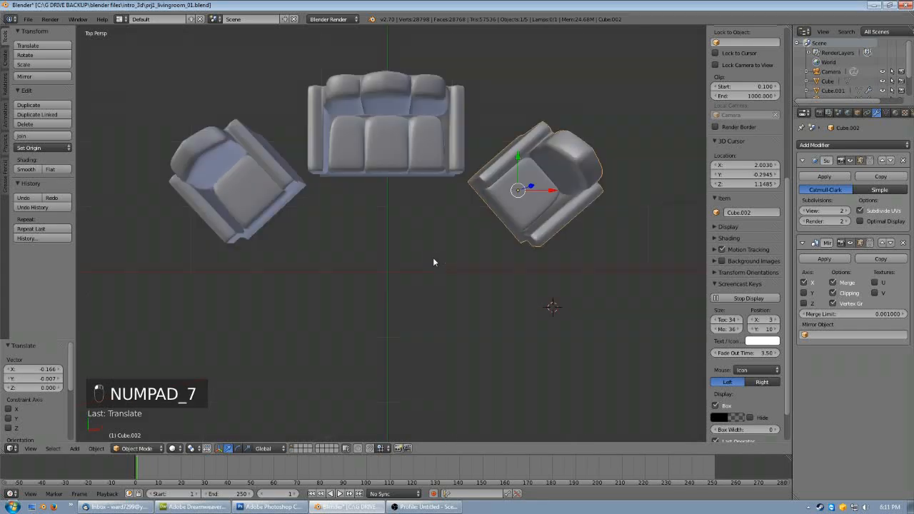
{"action": "key", "text": "KP_5"}
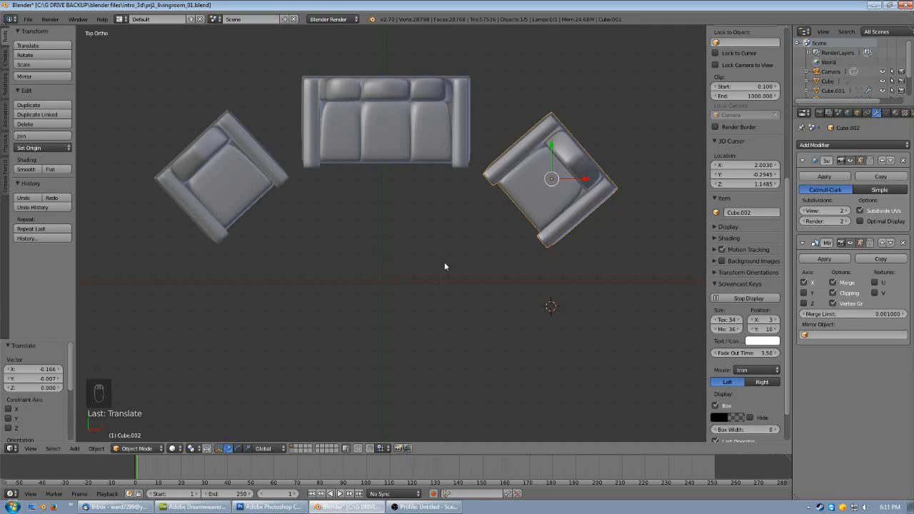
- Snap the 3D cursor to the world center and add a plane mesh there, in front of the sofa
{"action": "key", "text": "shift+s"}
{"action": "left_click", "coordinate": [409, 230]}
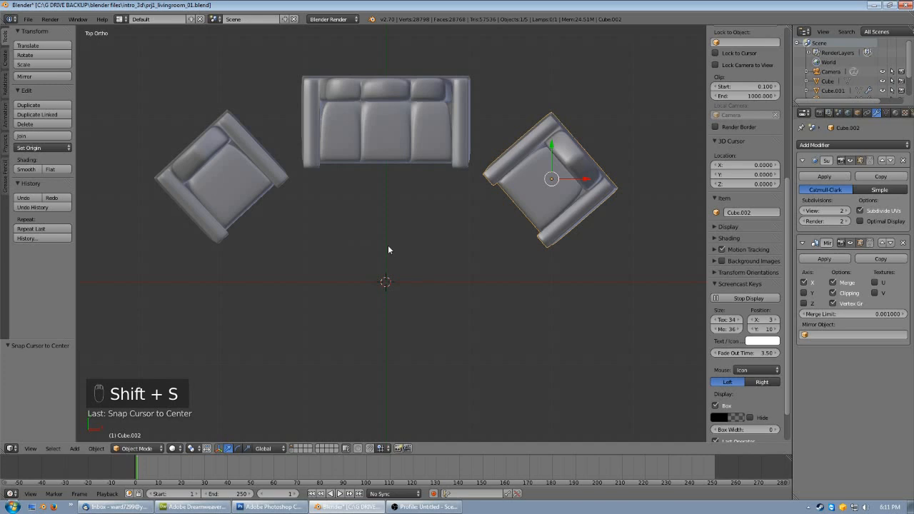
{"action": "key", "text": "shift+a"}
{"action": "mouse_move", "coordinate": [389, 248]}
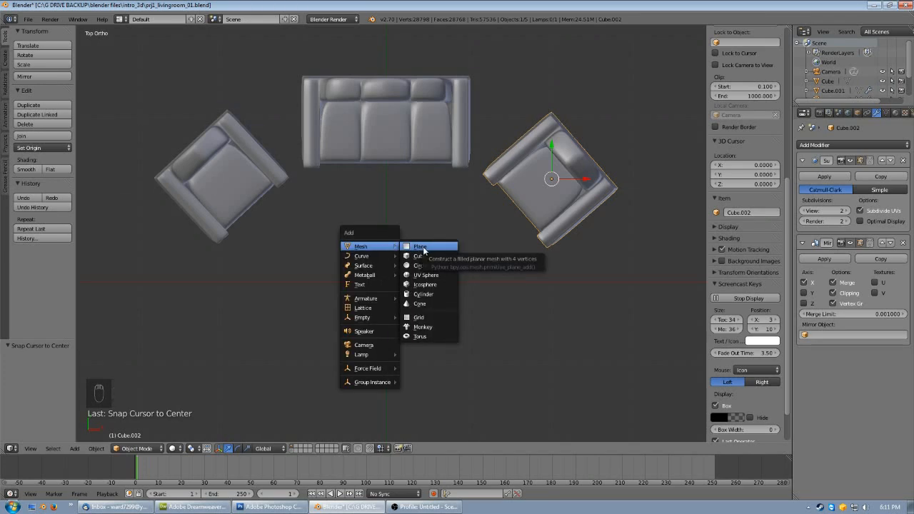
{"action": "left_click", "coordinate": [422, 247]}
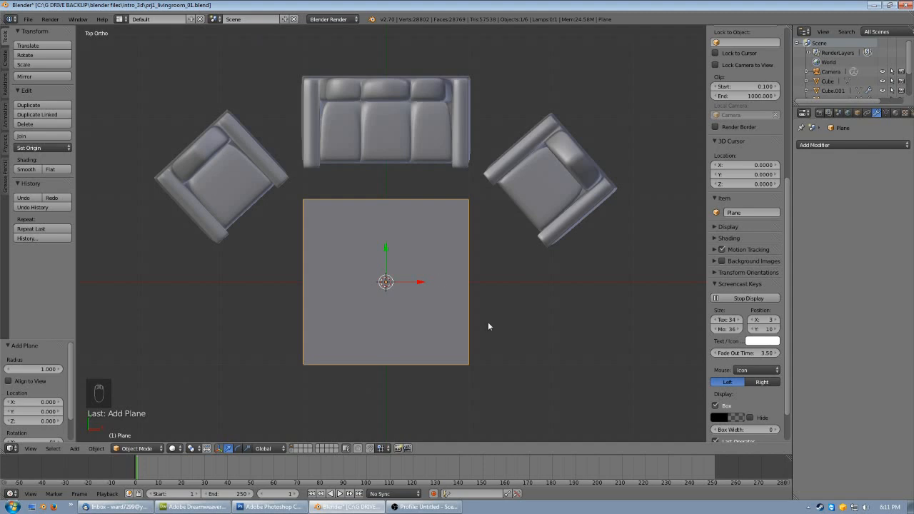
{"action": "middle_click_drag", "start_coordinate": [424, 335], "coordinate": [442, 279]}
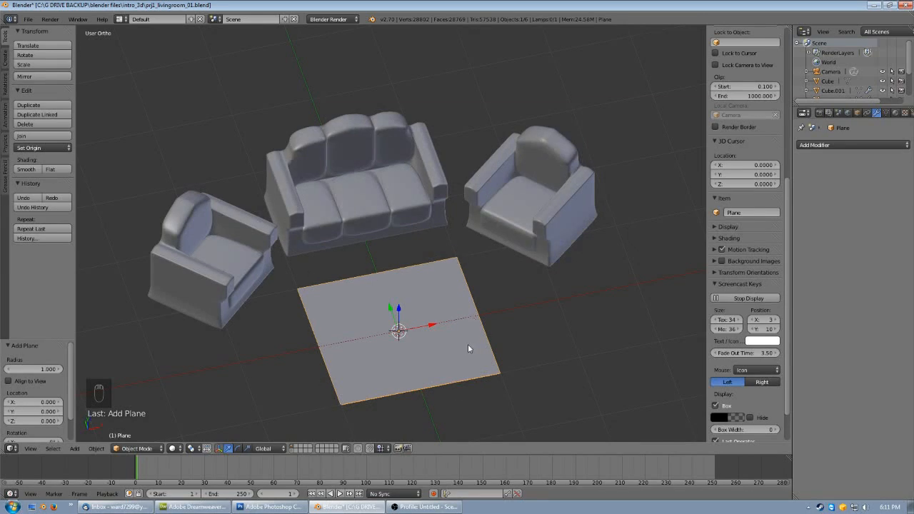
{"action": "middle_click_drag", "start_coordinate": [439, 351], "coordinate": [438, 333]}
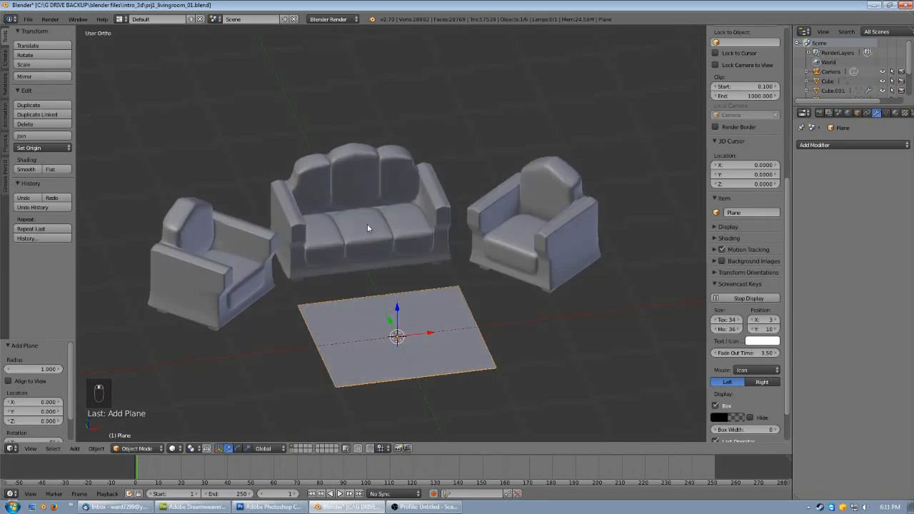
{"action": "right_click", "coordinate": [349, 207]}
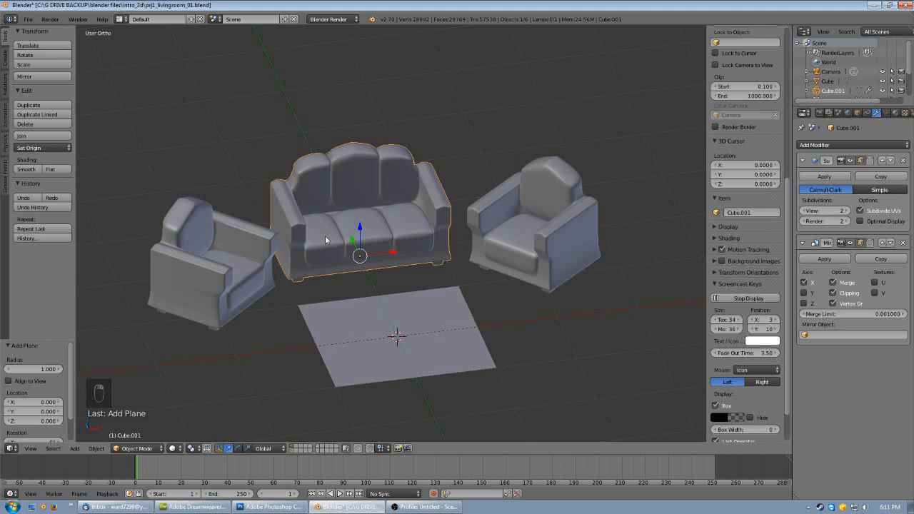
{"action": "key", "text": "Tab"}
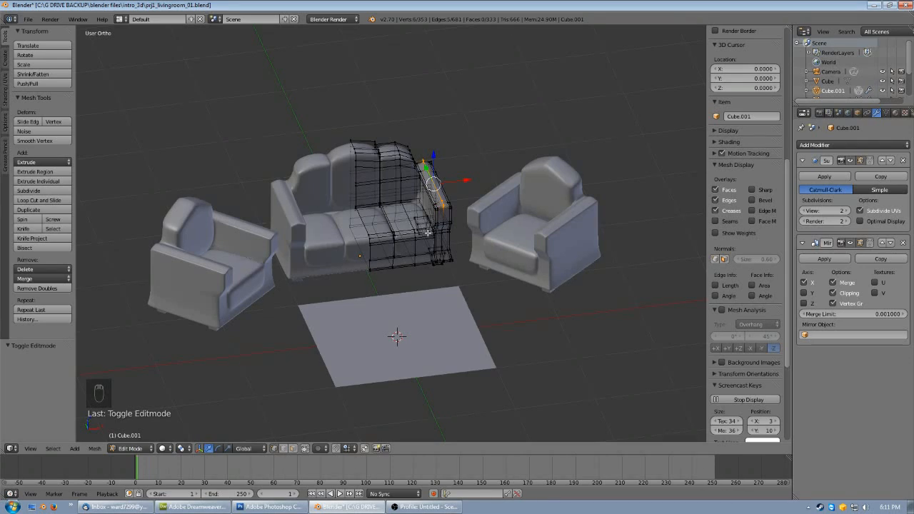
{"action": "key", "text": "Tab"}
- Edit the plane's mesh and scale it to about 0.454 along Y to make a rectangular tabletop
{"action": "right_click", "coordinate": [408, 314]}
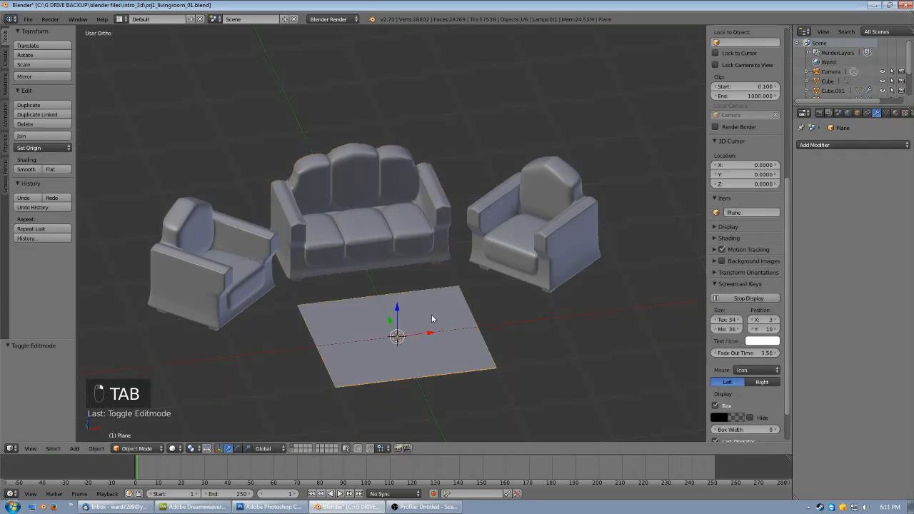
{"action": "key", "text": "Tab"}
{"action": "middle_click_drag", "start_coordinate": [478, 328], "coordinate": [462, 316]}
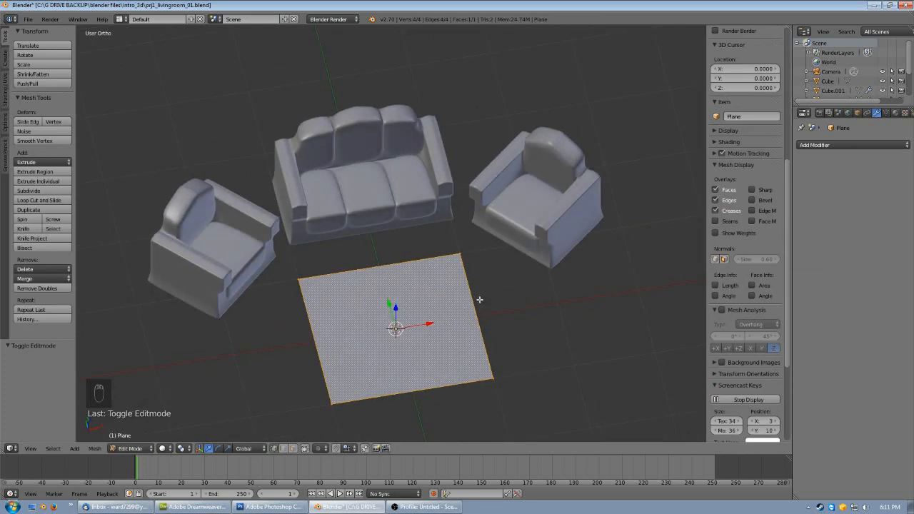
{"action": "key", "text": "KP_7"}
{"action": "key", "text": "s"}
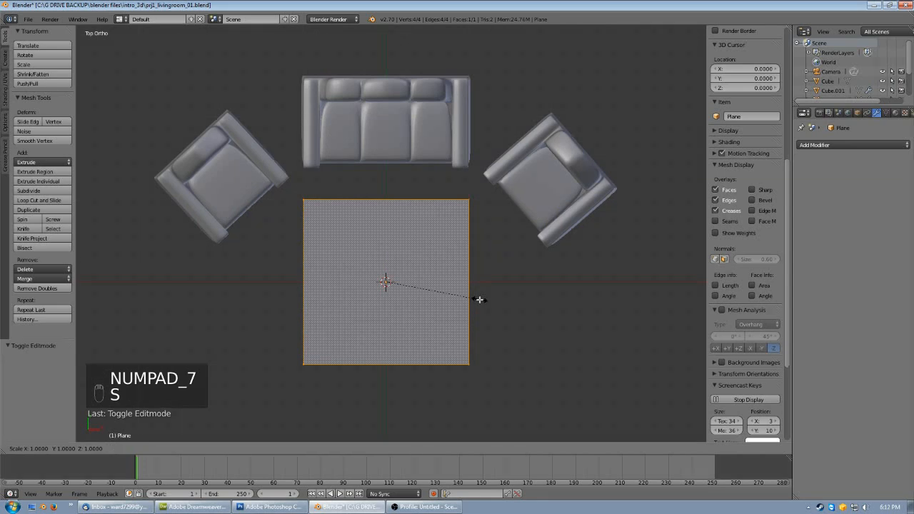
{"action": "key", "text": "y"}
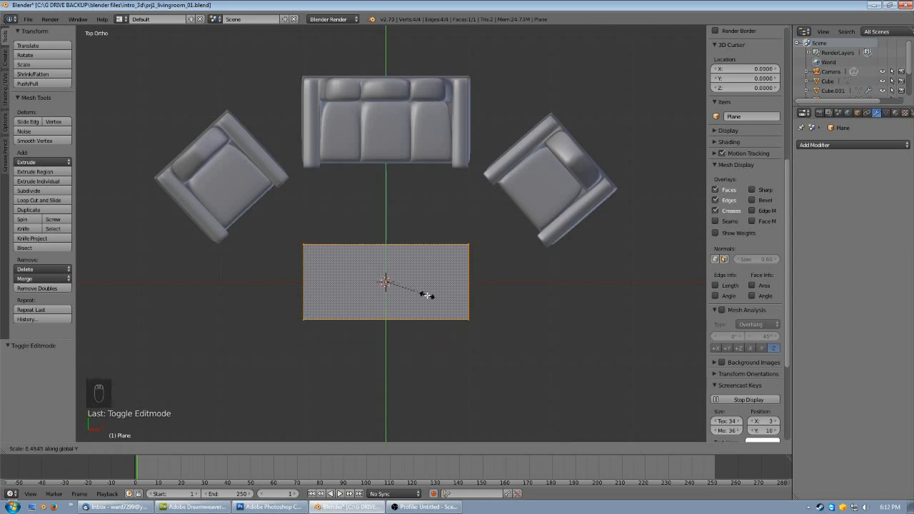
{"action": "left_click", "coordinate": [427, 295]}
- Extrude the rectangular plane upward by about 0.081 along Z to give the tabletop thickness
{"action": "key", "text": "KP_1"}
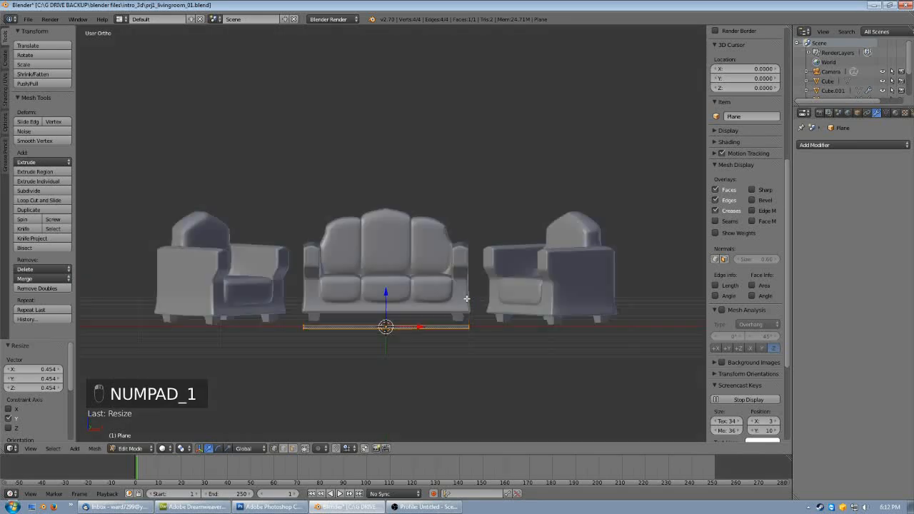
{"action": "mouse_move", "coordinate": [431, 364]}
{"action": "middle_mouse_down"}
{"action": "mouse_move", "coordinate": [453, 364]}
{"action": "mouse_move", "coordinate": [443, 353]}
{"action": "middle_mouse_up"}
{"action": "scroll", "coordinate": [442, 354], "scroll_direction": "up", "scroll_amount": 3}
{"action": "key", "text": "e"}
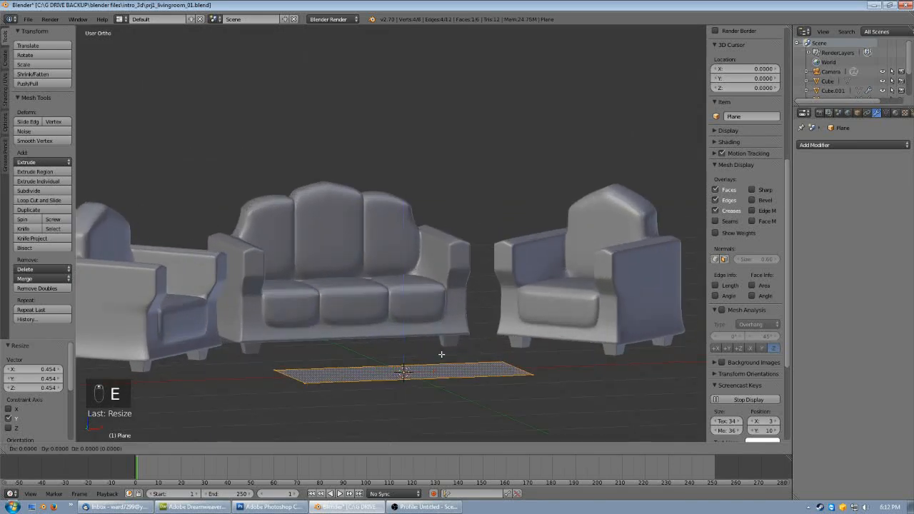
{"action": "key", "text": "z"}
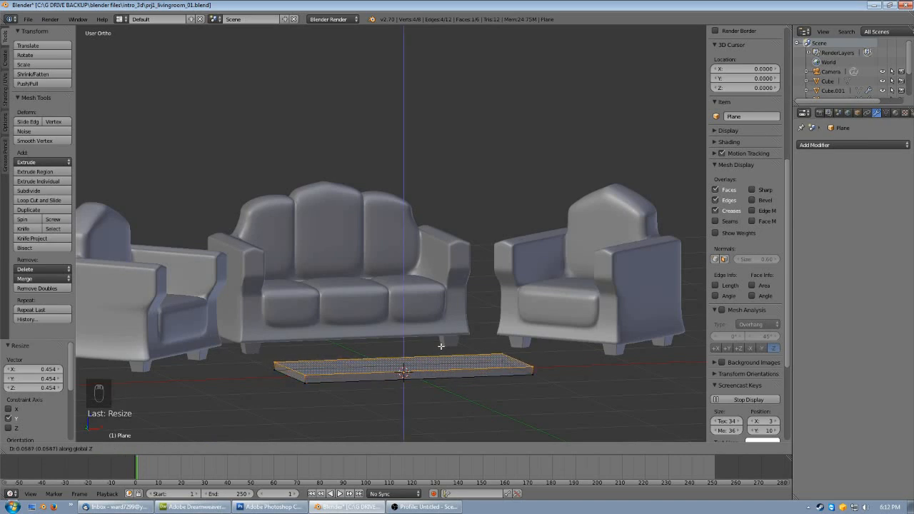
{"action": "left_click", "coordinate": [441, 346]}
- Add two loop cuts across the tabletop, one slid close to each short end
{"action": "middle_click_drag", "start_coordinate": [455, 389], "coordinate": [362, 325]}
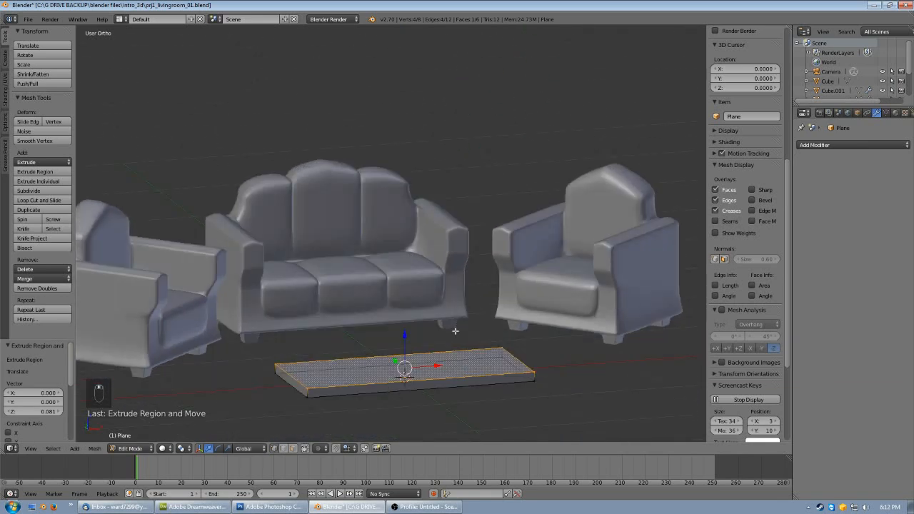
{"action": "middle_click_drag", "start_coordinate": [389, 408], "coordinate": [393, 413]}
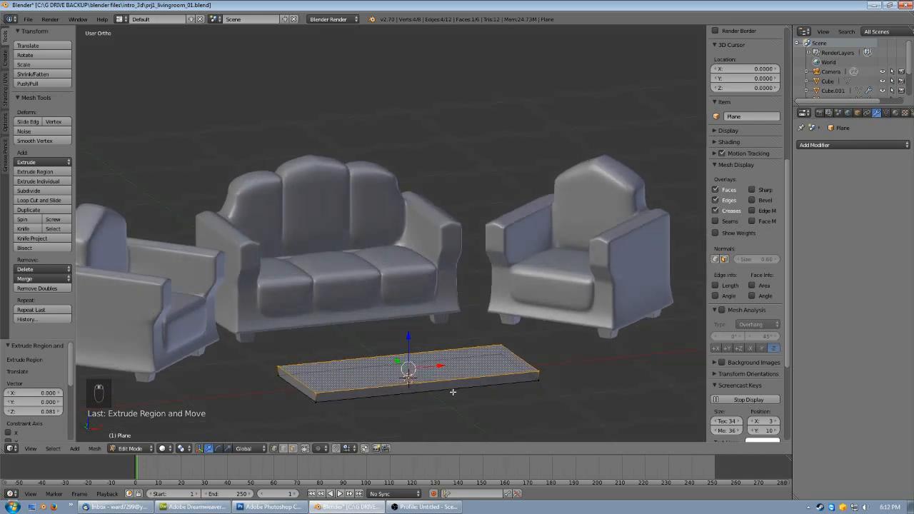
{"action": "key", "text": "KP_7"}
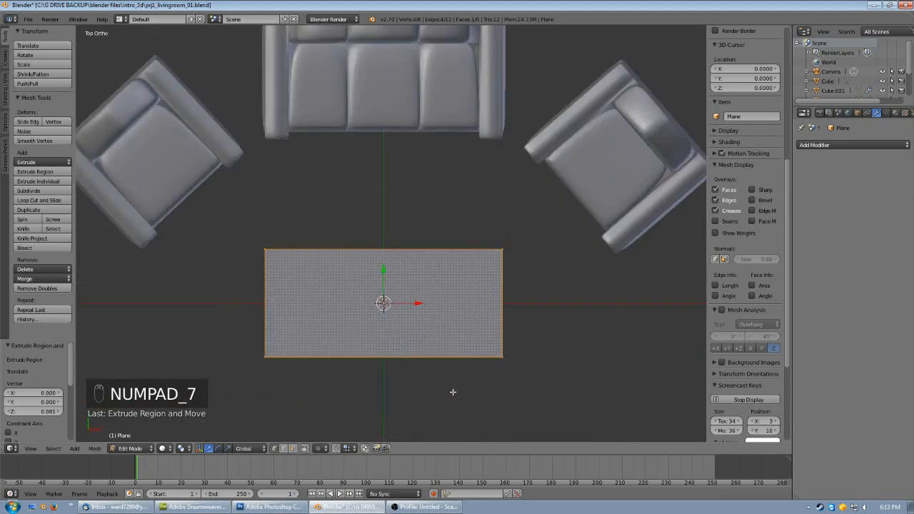
{"action": "key", "text": "ctrl+r"}
{"action": "left_click", "coordinate": [471, 252]}
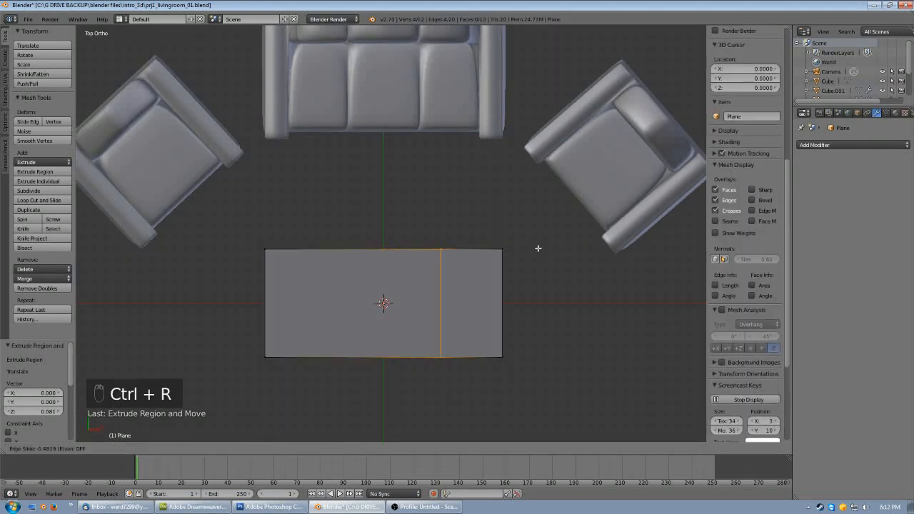
{"action": "left_click", "coordinate": [581, 241]}
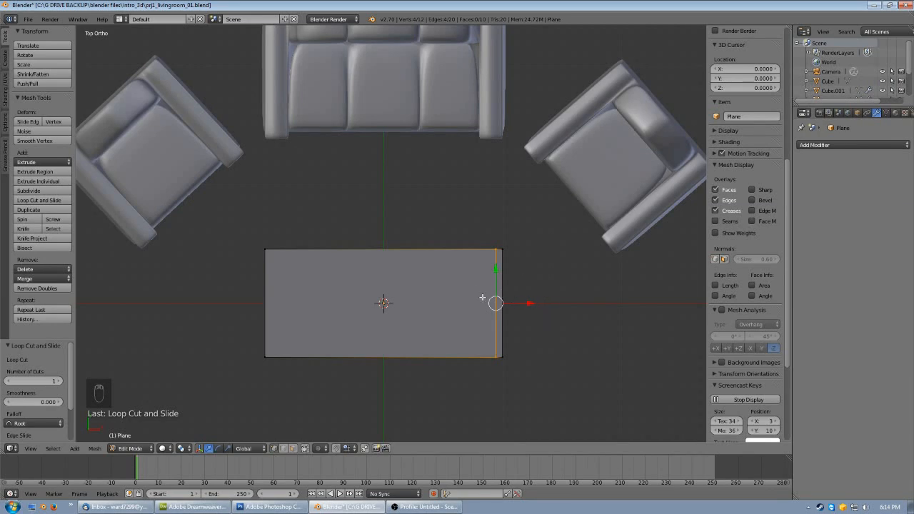
{"action": "key", "text": "ctrl+r"}
{"action": "left_click", "coordinate": [427, 260]}
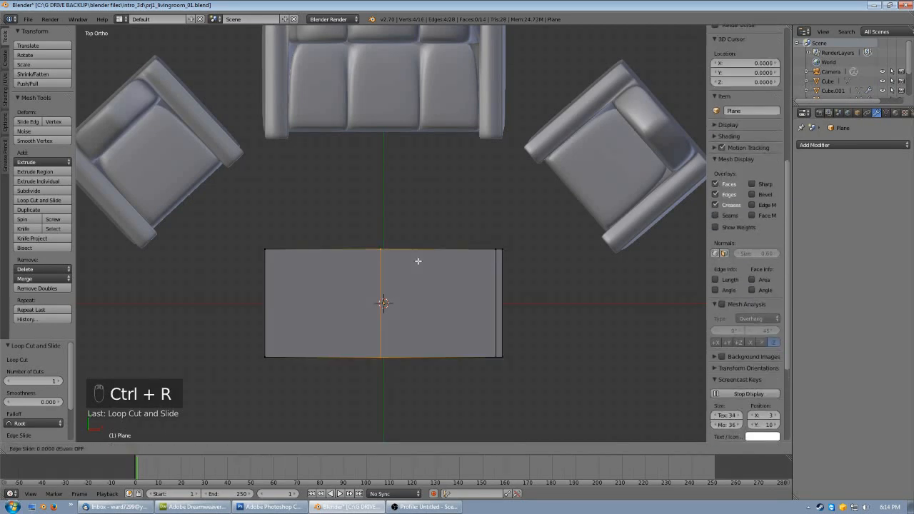
{"action": "left_click", "coordinate": [321, 270]}
- Add two lengthwise loop cuts to the tabletop, one slid close to each long edge
{"action": "key", "text": "ctrl+r"}
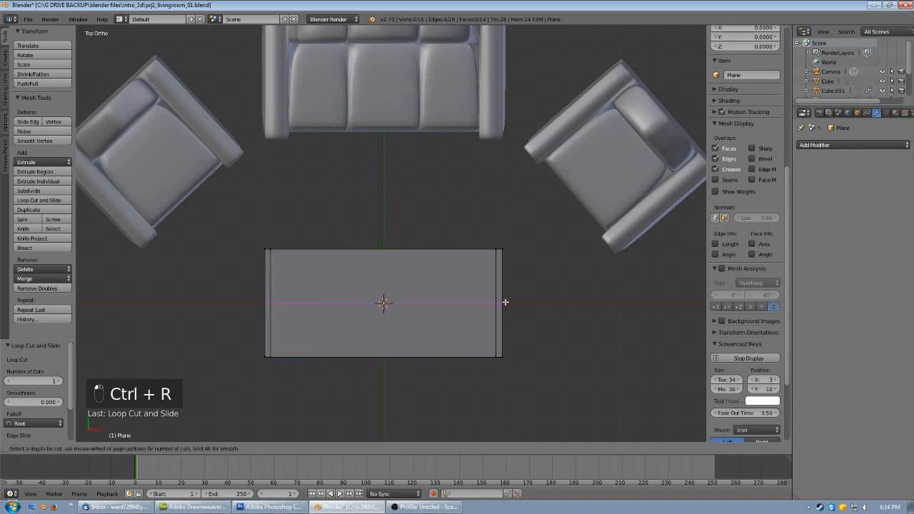
{"action": "left_click", "coordinate": [508, 272]}
{"action": "left_click", "coordinate": [507, 255]}
{"action": "key", "text": "ctrl+r"}
{"action": "left_click", "coordinate": [507, 303]}
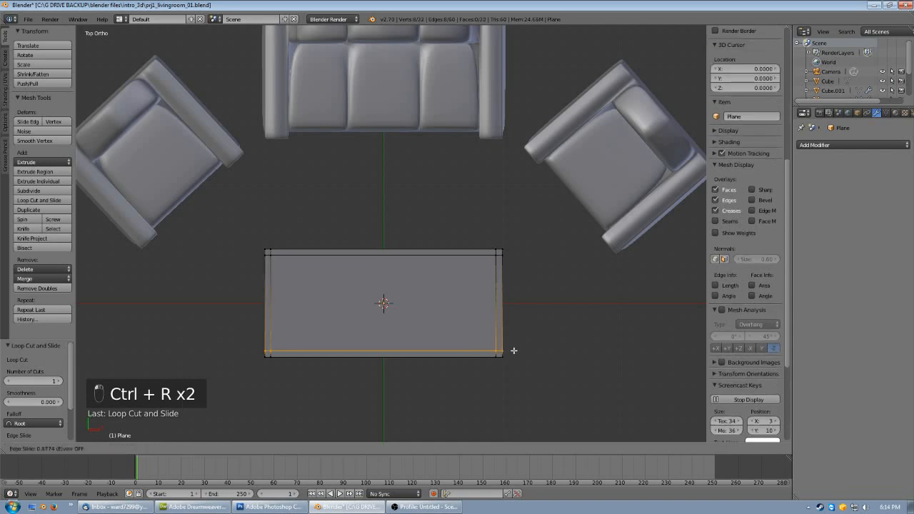
{"action": "left_click", "coordinate": [513, 351]}
- Extrude the ring of narrow border faces on the tabletop's underside down by about 0.11 along Z, and finish editing the mesh
{"action": "middle_click_drag", "start_coordinate": [441, 385], "coordinate": [441, 360]}
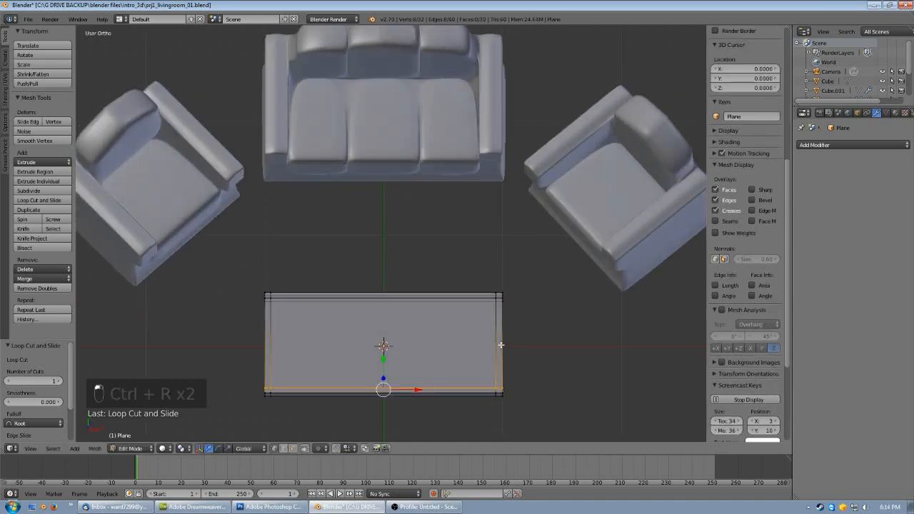
{"action": "key", "text": "a"}
{"action": "middle_click_drag", "start_coordinate": [502, 376], "coordinate": [435, 286]}
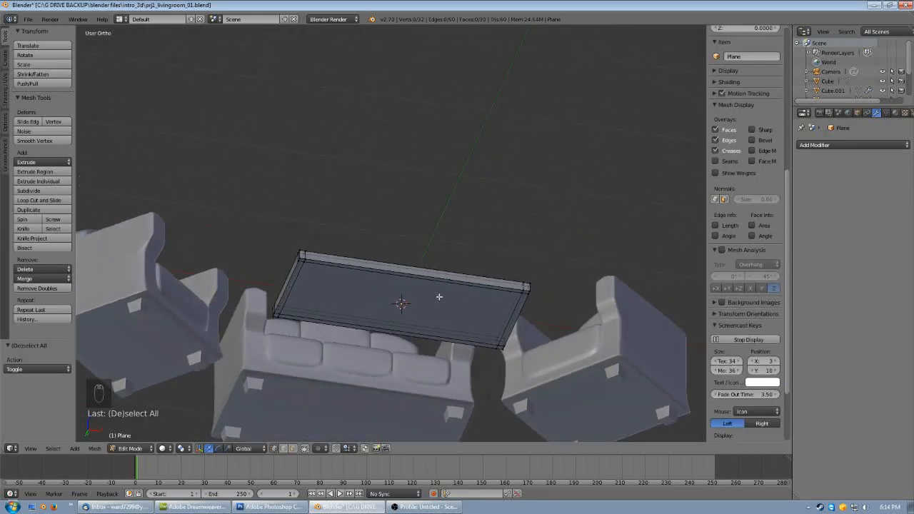
{"action": "left_click", "coordinate": [294, 448]}
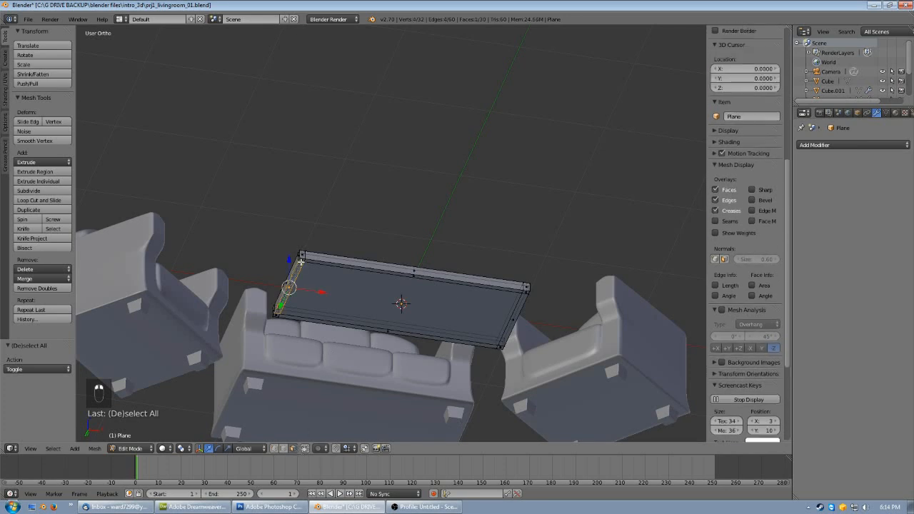
{"action": "left_click", "coordinate": [300, 263]}
{"action": "left_click", "coordinate": [413, 276], "text": "shift"}
{"action": "left_click", "coordinate": [524, 295], "text": "shift"}
{"action": "left_click", "coordinate": [520, 313], "text": "shift"}
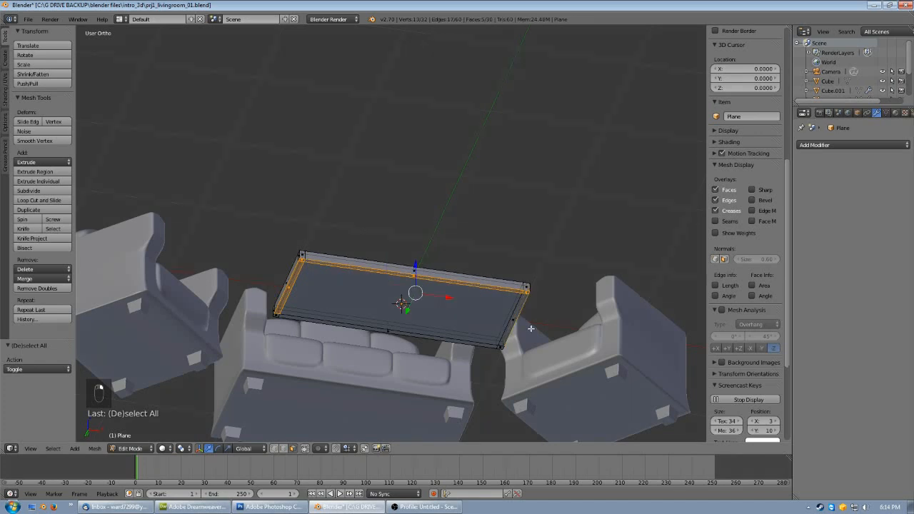
{"action": "key", "text": "ctrl+z"}
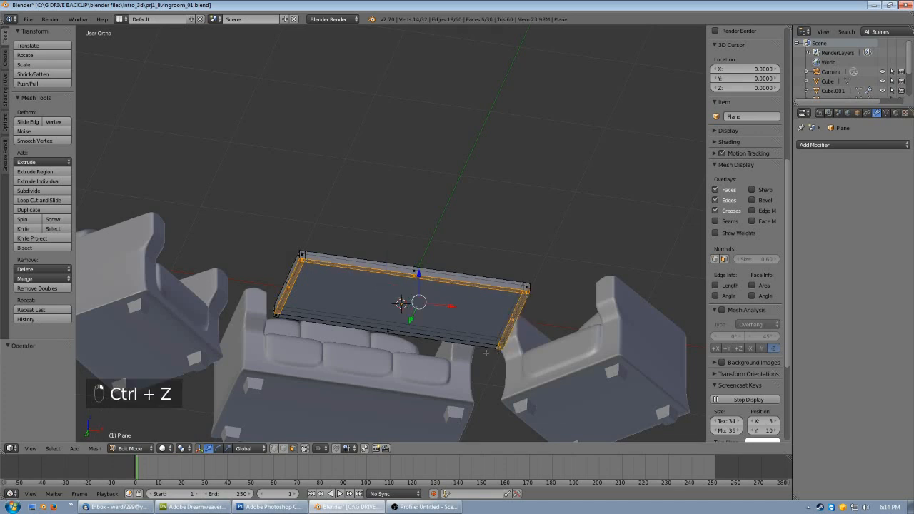
{"action": "left_click", "coordinate": [387, 332], "text": "shift"}
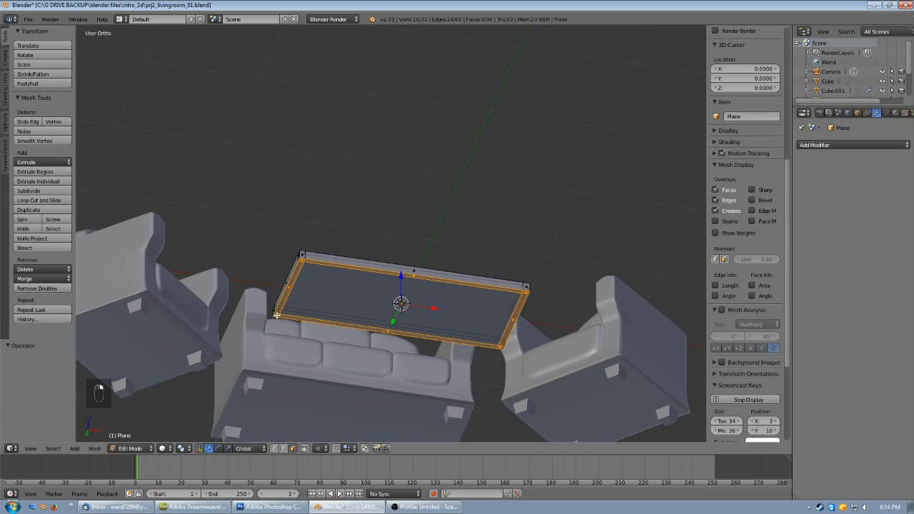
{"action": "key", "text": "e"}
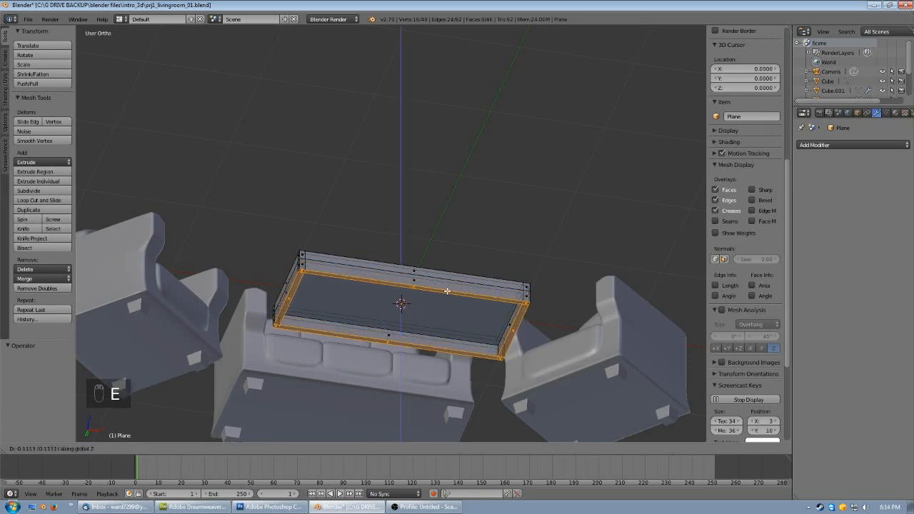
{"action": "left_click", "coordinate": [448, 293]}
{"action": "key", "text": "Tab"}
- Duplicate the sofa's front leg within its mesh, move the copy about -0.728 along Y, and split it from the rest
{"action": "middle_click_drag", "start_coordinate": [448, 294], "coordinate": [413, 334]}
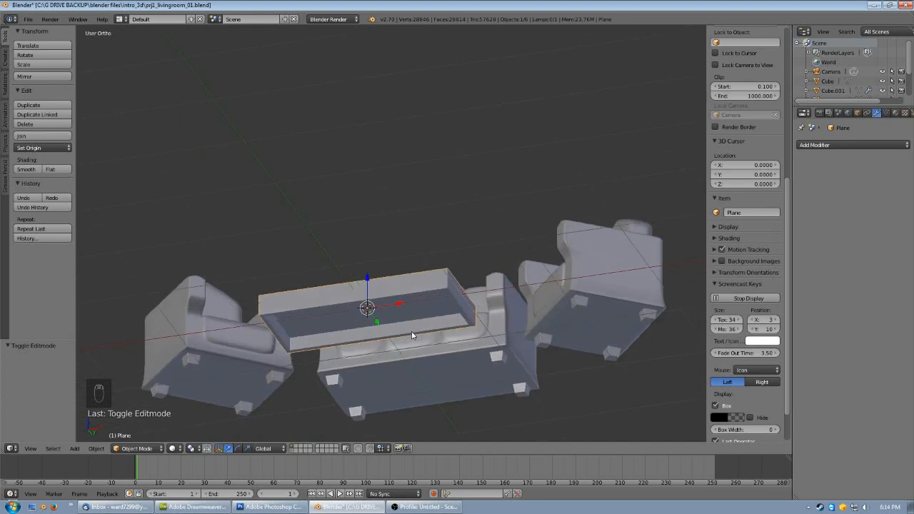
{"action": "right_click", "coordinate": [581, 308]}
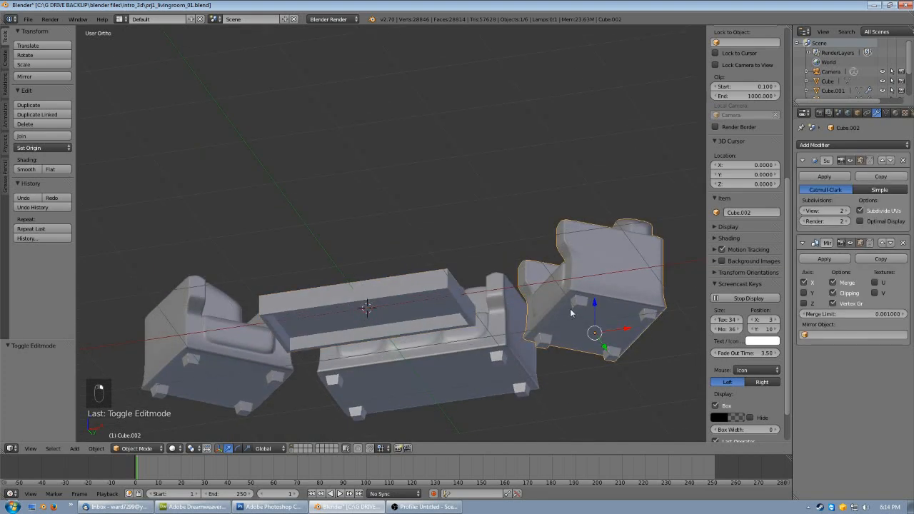
{"action": "right_click", "coordinate": [495, 359]}
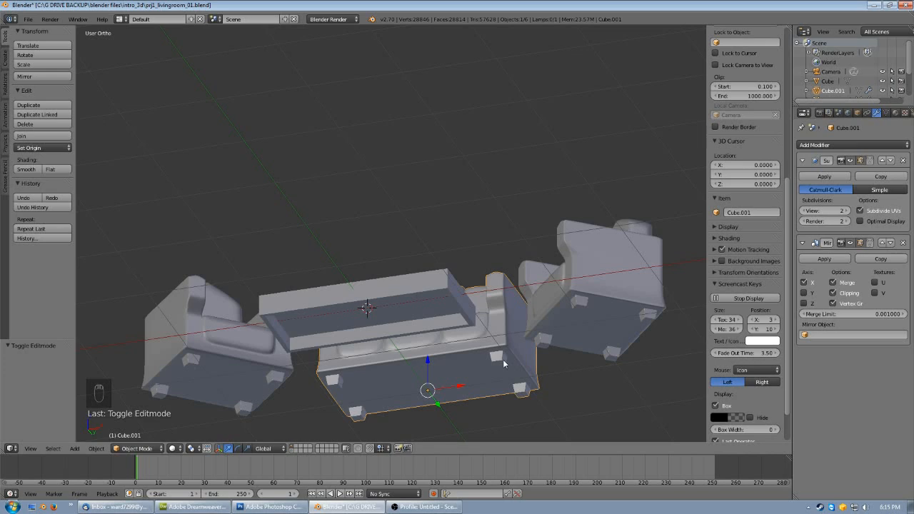
{"action": "middle_click_drag", "start_coordinate": [493, 269], "coordinate": [515, 326]}
{"action": "scroll", "coordinate": [496, 301], "scroll_direction": "up", "scroll_amount": 3}
{"action": "key", "text": "Tab"}
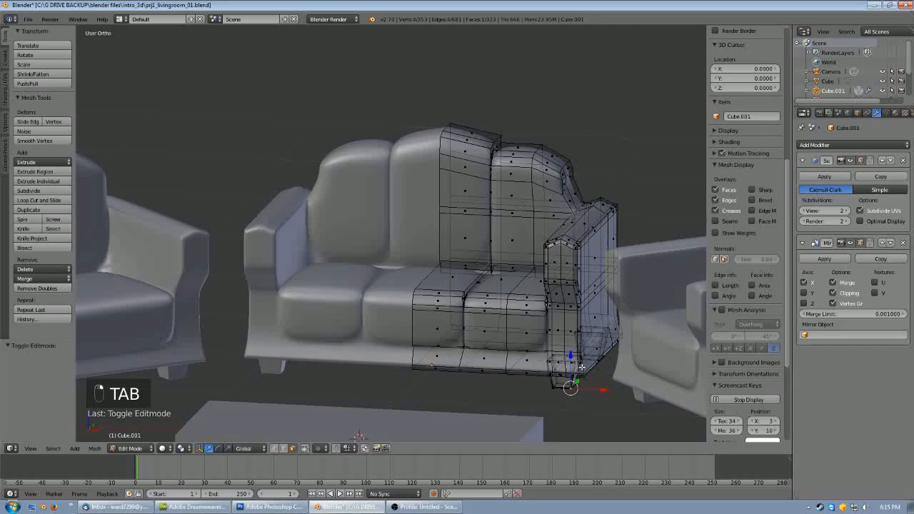
{"action": "left_click", "coordinate": [273, 448]}
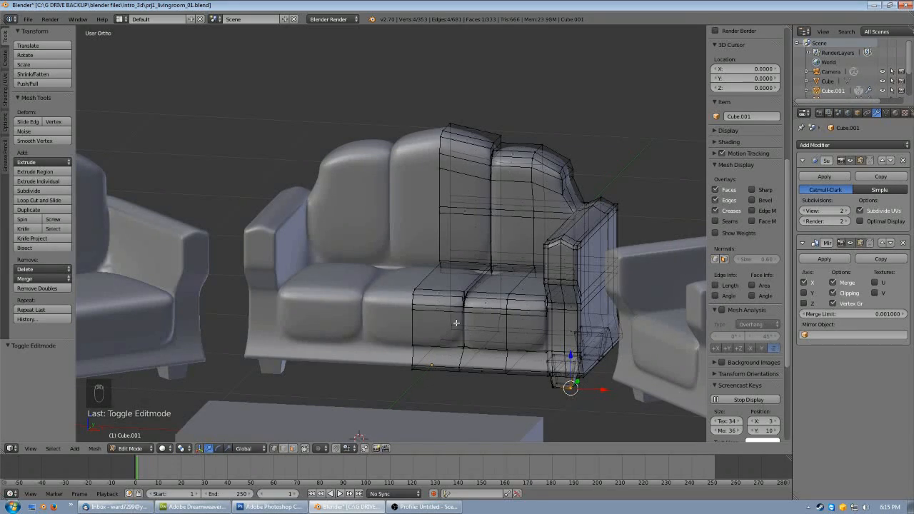
{"action": "key", "text": "ctrl+l"}
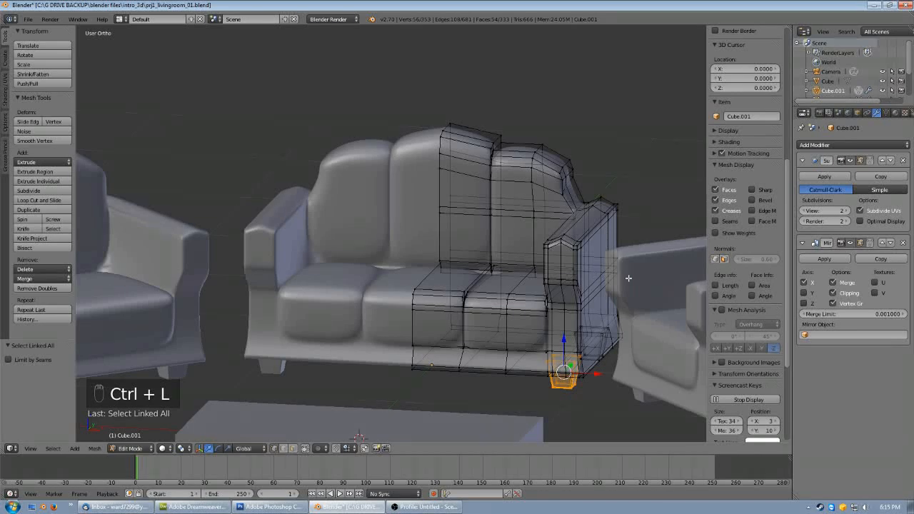
{"action": "key", "text": "shift+d"}
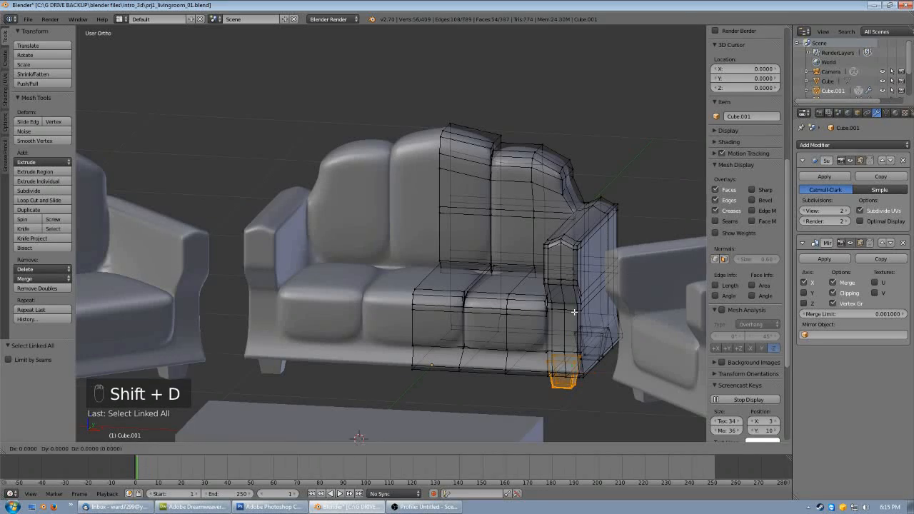
{"action": "right_click", "coordinate": [575, 312]}
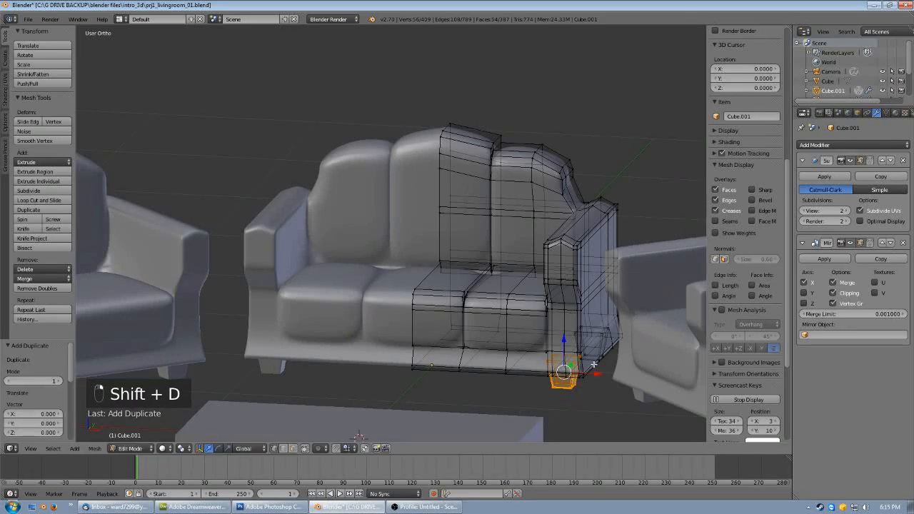
{"action": "left_click_drag", "start_coordinate": [596, 374], "coordinate": [581, 395]}
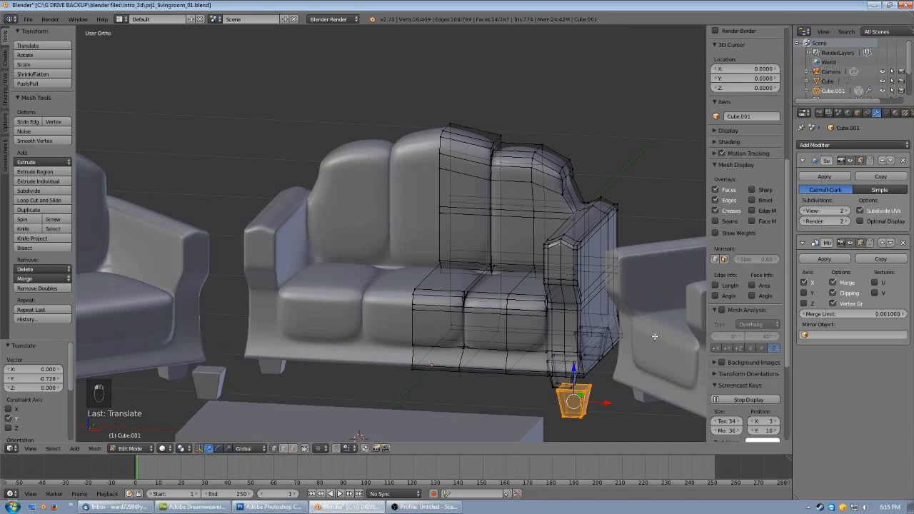
{"action": "key", "text": "y"}
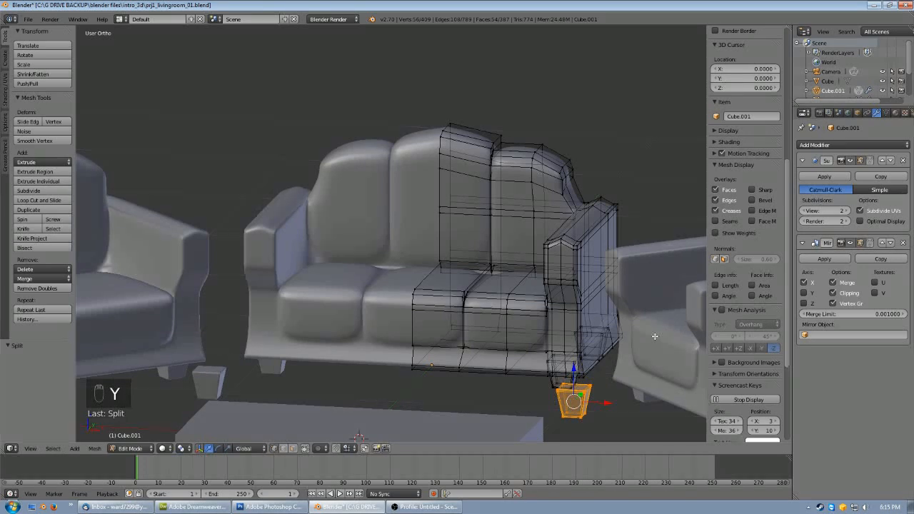
{"action": "key", "text": "ctrl+y"}
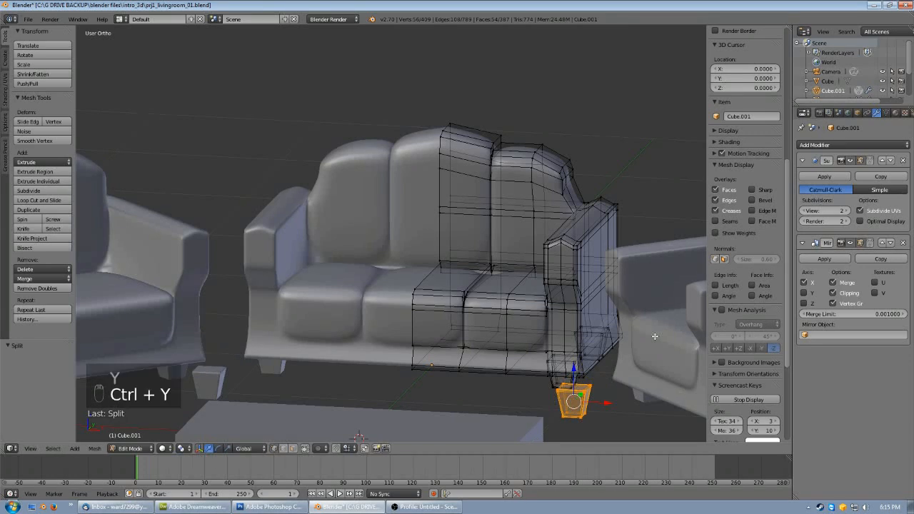
{"action": "key", "text": "shift+y"}
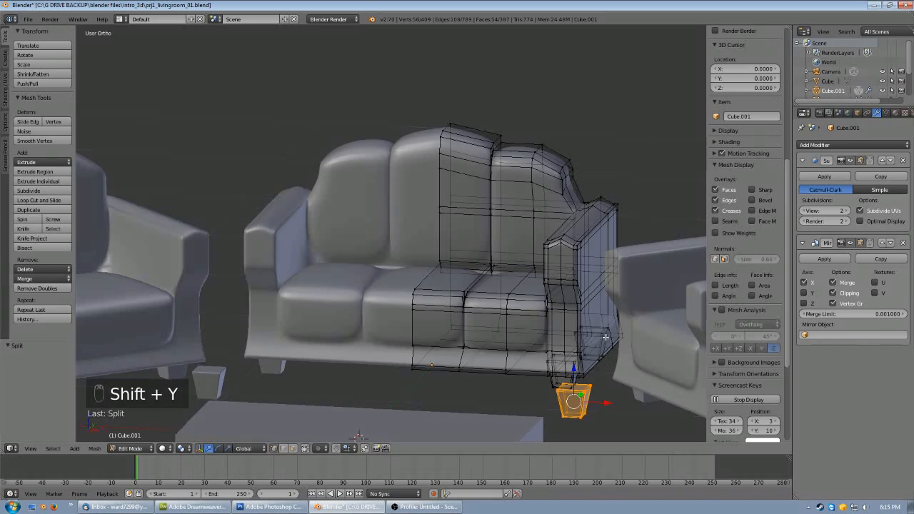
{"action": "key", "text": "p"}
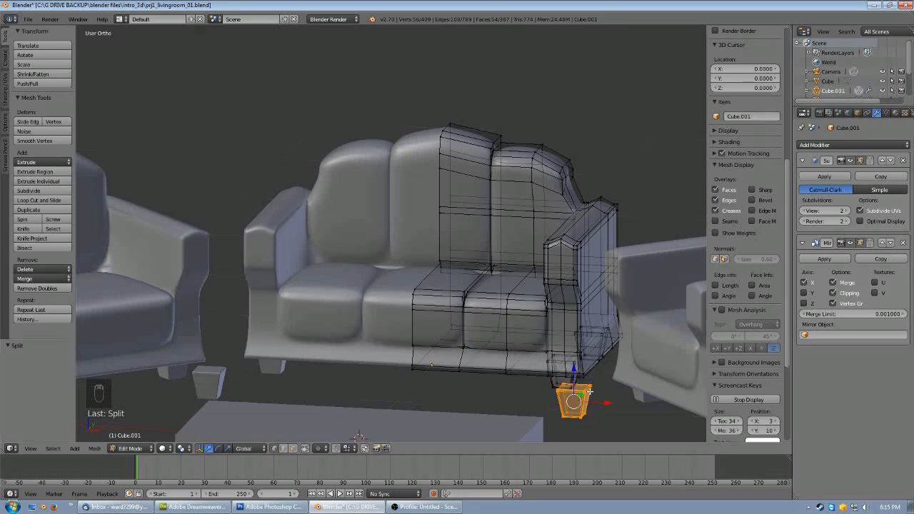
- Pull one upper vertex of the copied leg 0.1 along X to test its connections in wireframe and solid display, and undo the move
{"action": "left_click_drag", "start_coordinate": [601, 403], "coordinate": [629, 394]}
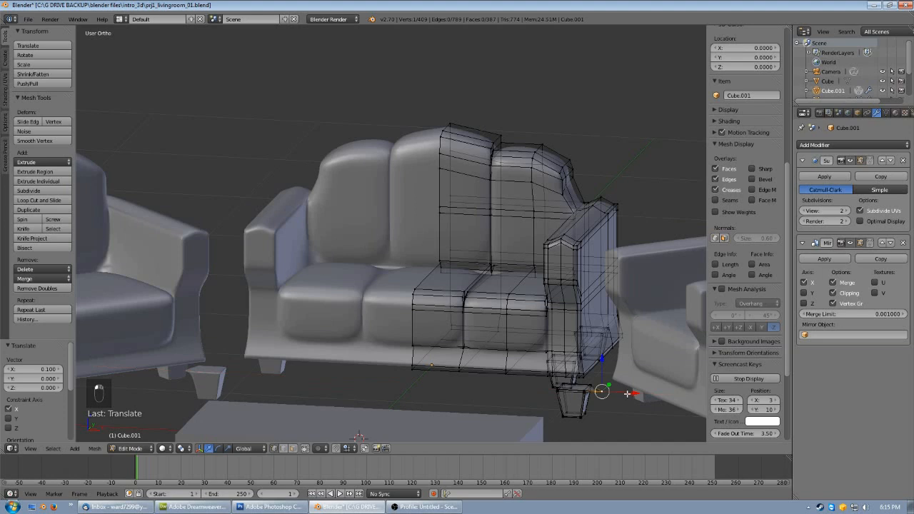
{"action": "scroll", "coordinate": [633, 389], "scroll_direction": "up", "scroll_amount": 3}
{"action": "key", "text": "KP_Decimal"}
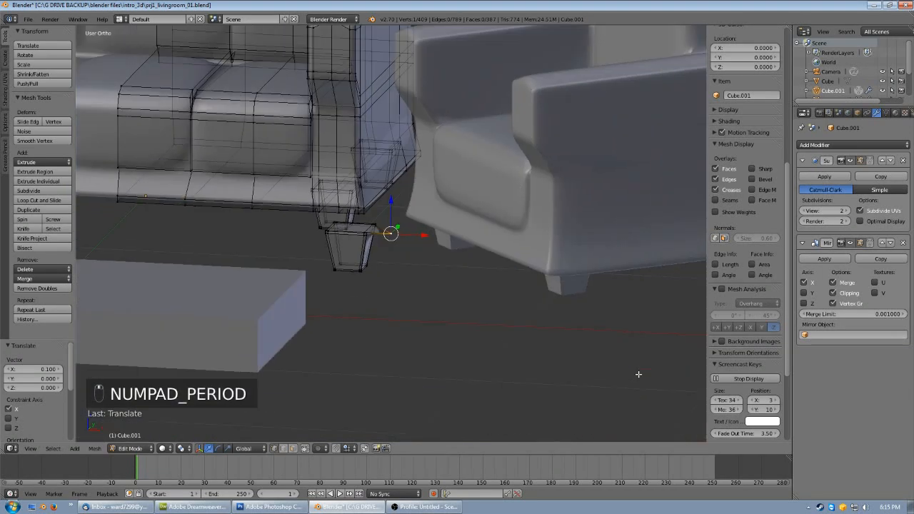
{"action": "key", "text": "z"}
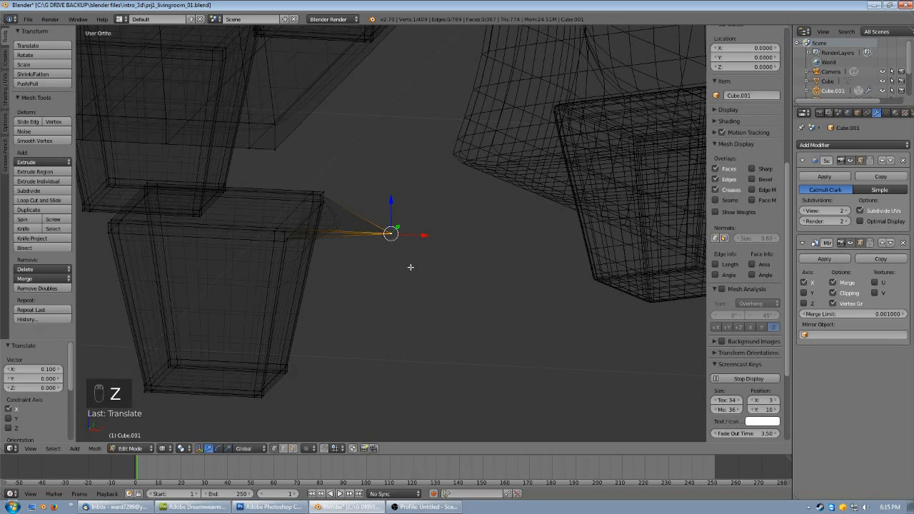
{"action": "scroll", "coordinate": [370, 222], "scroll_direction": "down", "scroll_amount": 5}
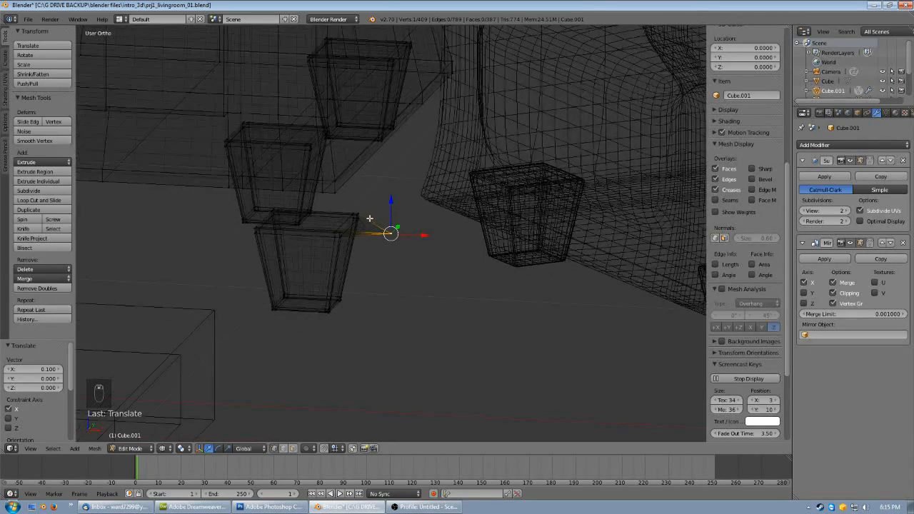
{"action": "scroll", "coordinate": [370, 217], "scroll_direction": "up", "scroll_amount": 4}
{"action": "key", "text": "z"}
{"action": "key", "text": "z"}
{"action": "key", "text": "z"}
{"action": "key", "text": "z"}
{"action": "key", "text": "z"}
{"action": "key", "text": "z"}
{"action": "key", "text": "z"}
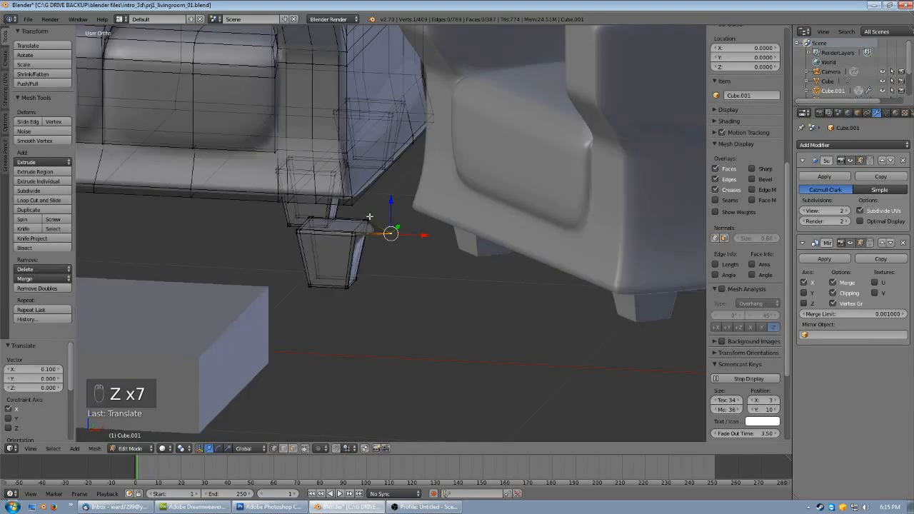
{"action": "key", "text": "ctrl+z"}
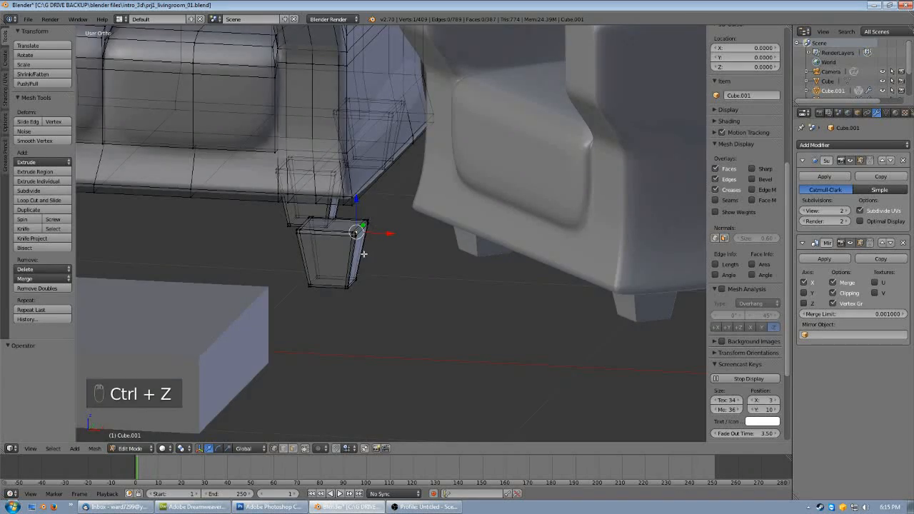
- Select all linked geometry of the copied leg, separate the selection into its own object, and finish editing the sofa mesh
{"action": "key", "text": "ctrl+l"}
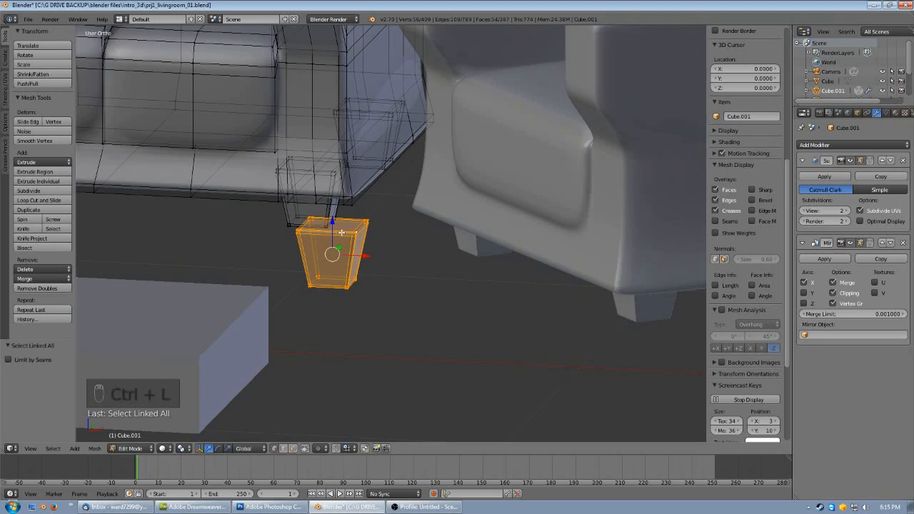
{"action": "key", "text": "p"}
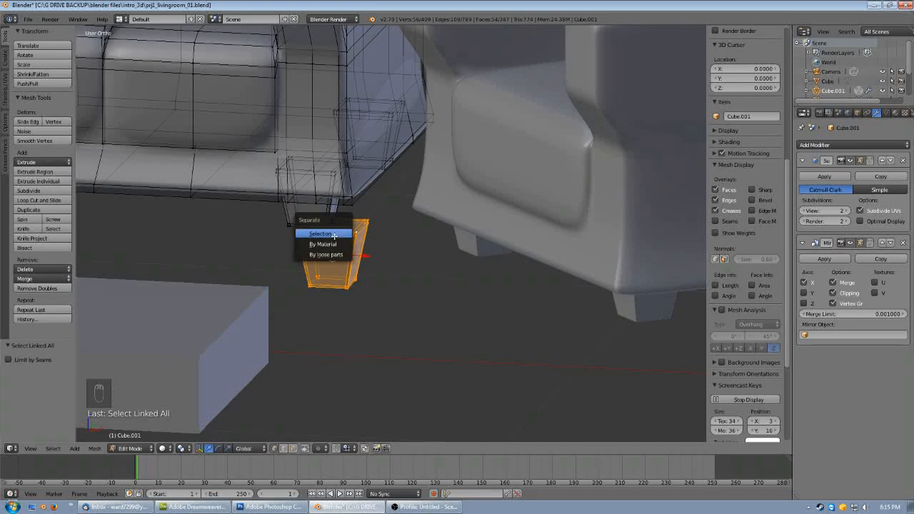
{"action": "left_click", "coordinate": [331, 235]}
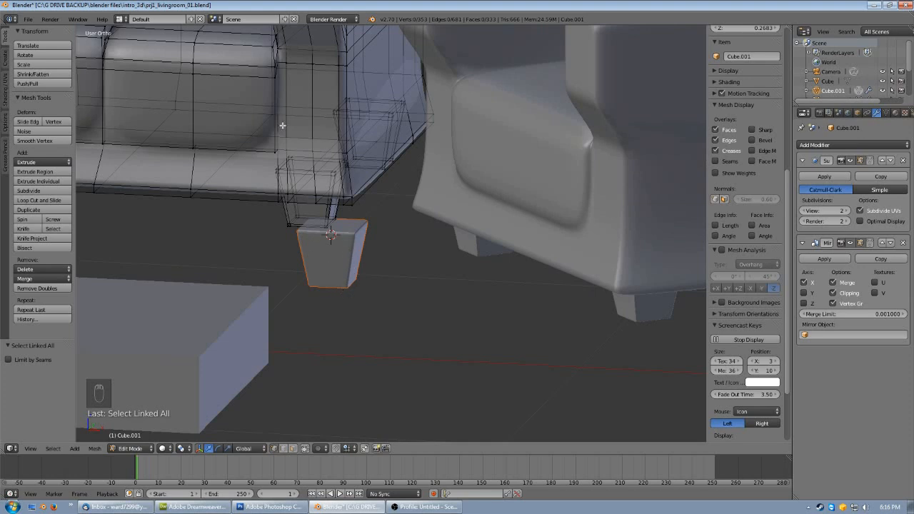
{"action": "key", "text": "Tab"}
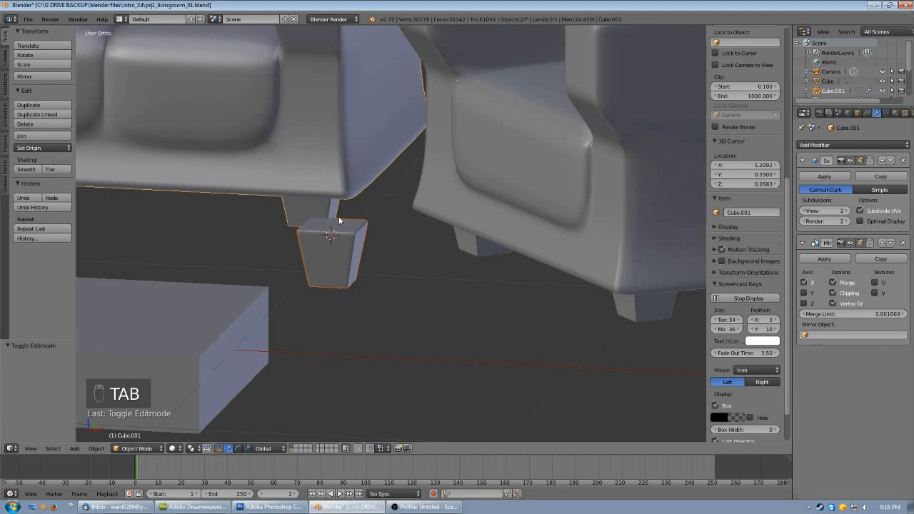
- Select the separated leg object and remove its Mirror modifier
{"action": "scroll", "coordinate": [338, 221], "scroll_direction": "down", "scroll_amount": 3}
{"action": "right_click", "coordinate": [367, 250]}
{"action": "scroll", "coordinate": [381, 245], "scroll_direction": "down", "scroll_amount": 5}
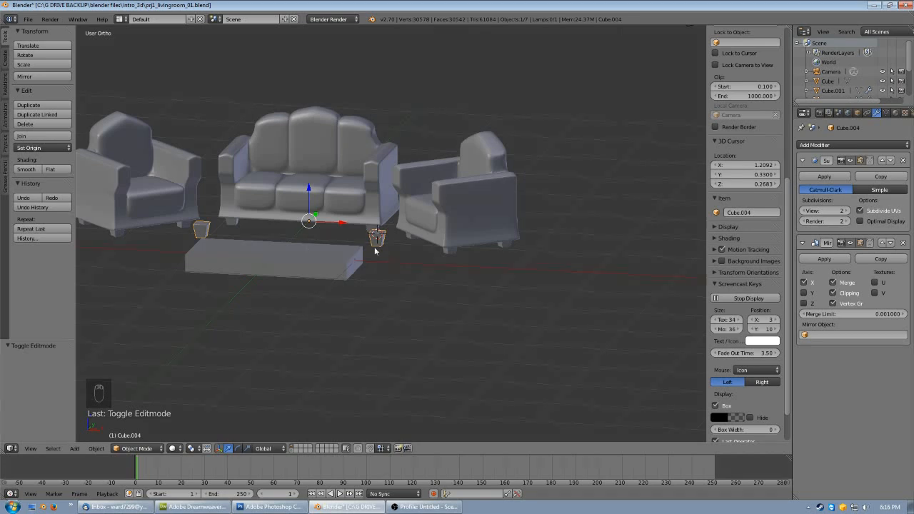
{"action": "middle_click_drag", "start_coordinate": [328, 203], "coordinate": [340, 189]}
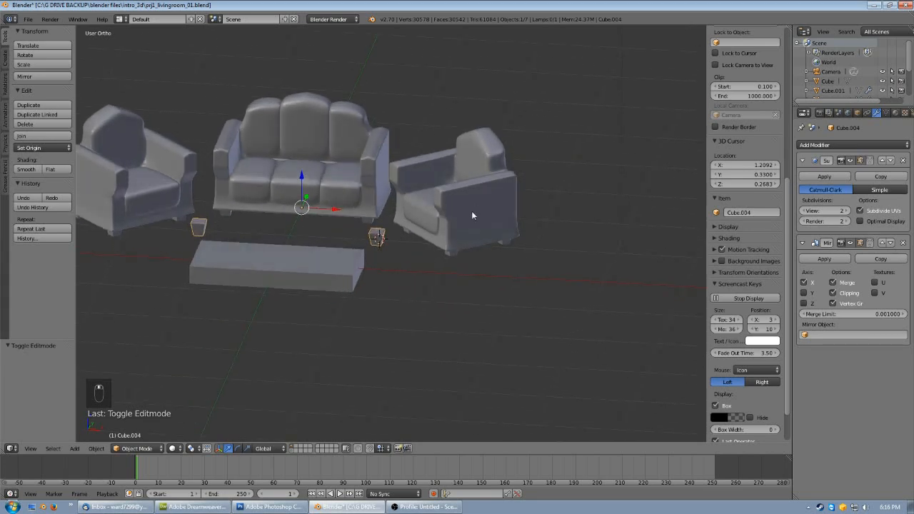
{"action": "left_click_drag", "start_coordinate": [793, 267], "coordinate": [777, 266]}
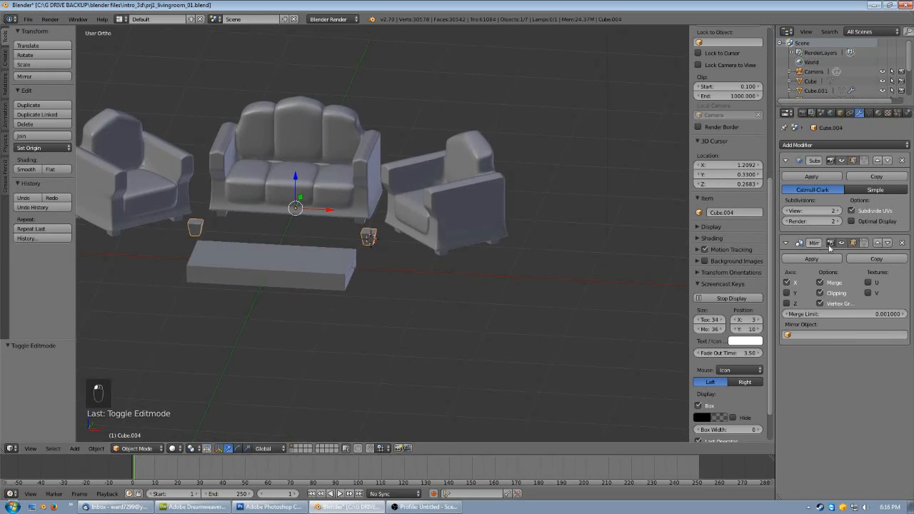
{"action": "left_click", "coordinate": [902, 243]}
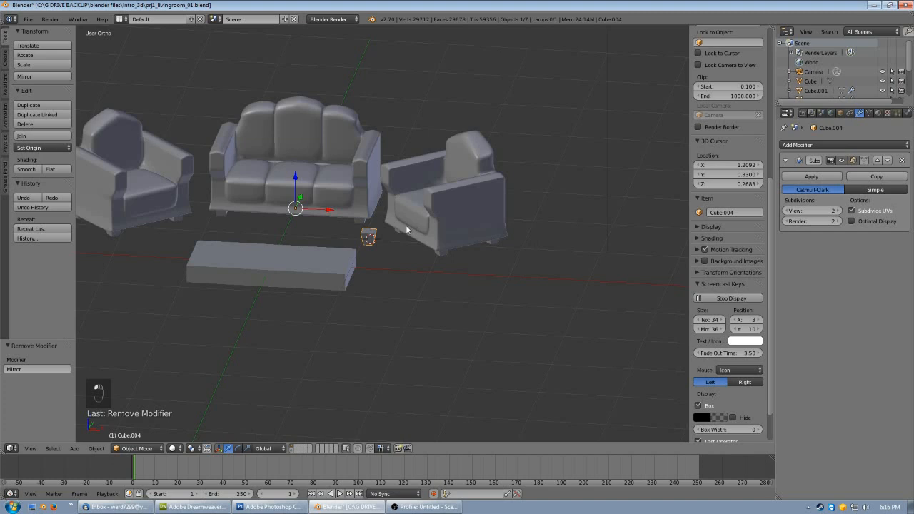
{"action": "scroll", "coordinate": [408, 226], "scroll_direction": "up", "scroll_amount": 5}
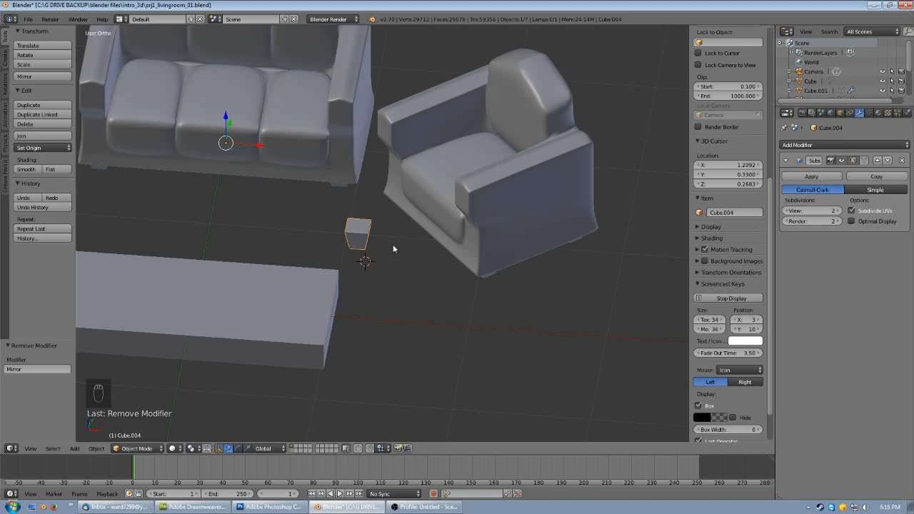
{"action": "key", "text": "r"}
{"action": "key", "text": "r"}
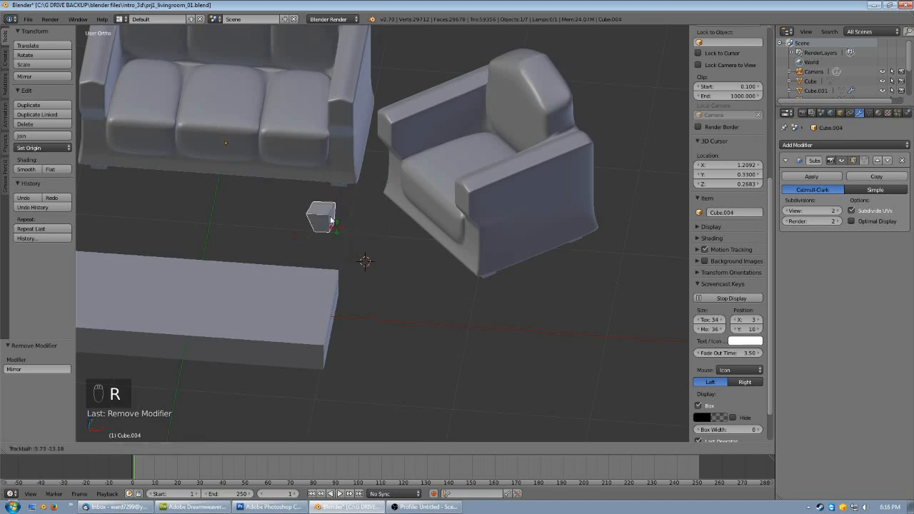
{"action": "left_click", "coordinate": [336, 212]}
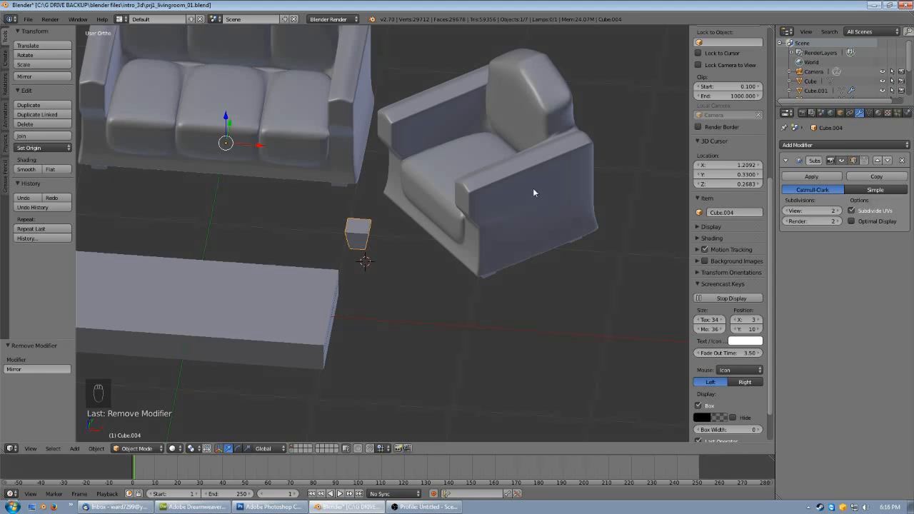
- Remove the leg's Subdivision Surface modifier and move it about -0.202 in X and -0.549 in Y, beneath the tabletop corner nearest the armchair
{"action": "left_click", "coordinate": [902, 160]}
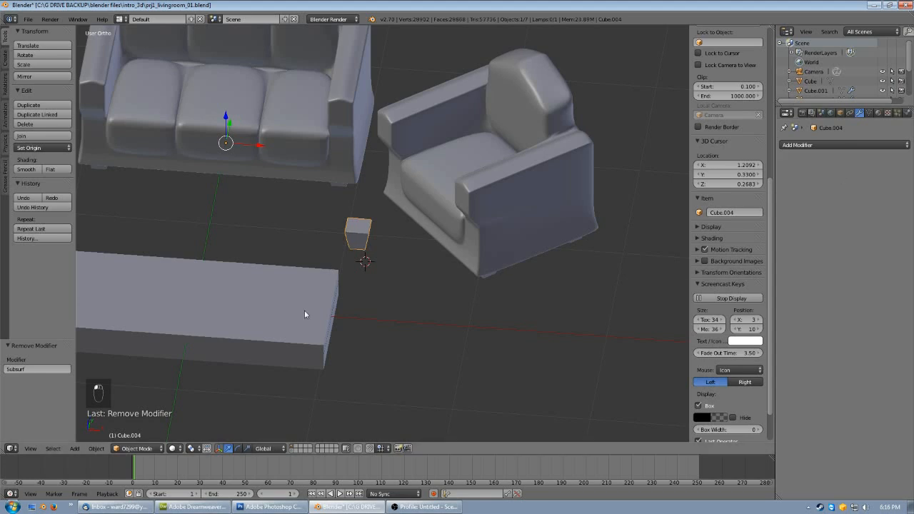
{"action": "key", "text": "KP_7"}
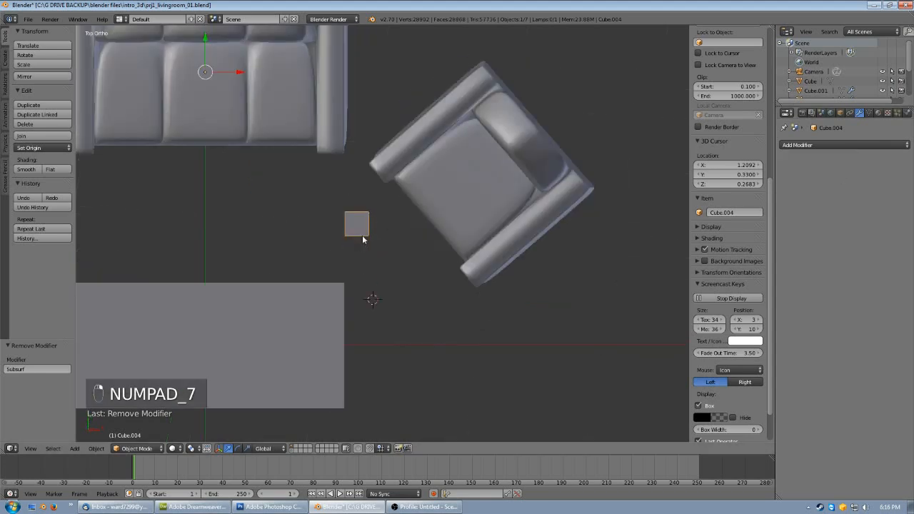
{"action": "key", "text": "g"}
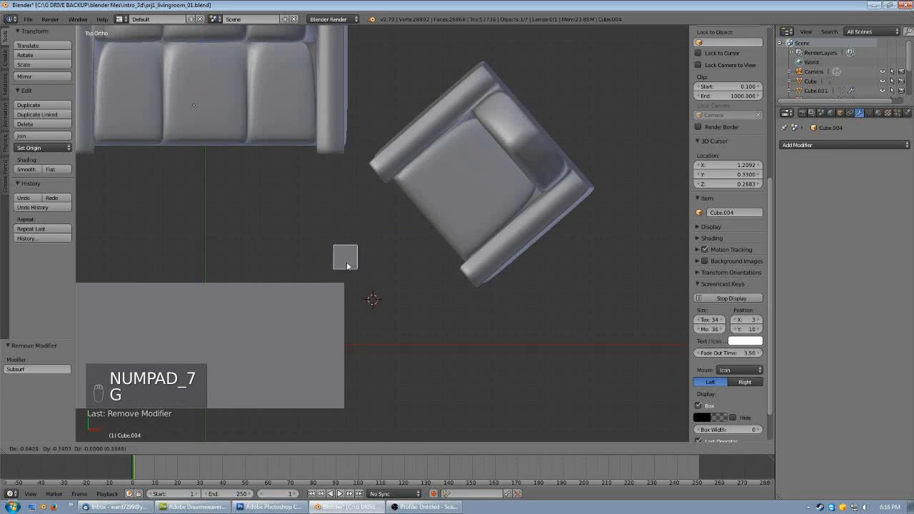
{"action": "left_click", "coordinate": [330, 300]}
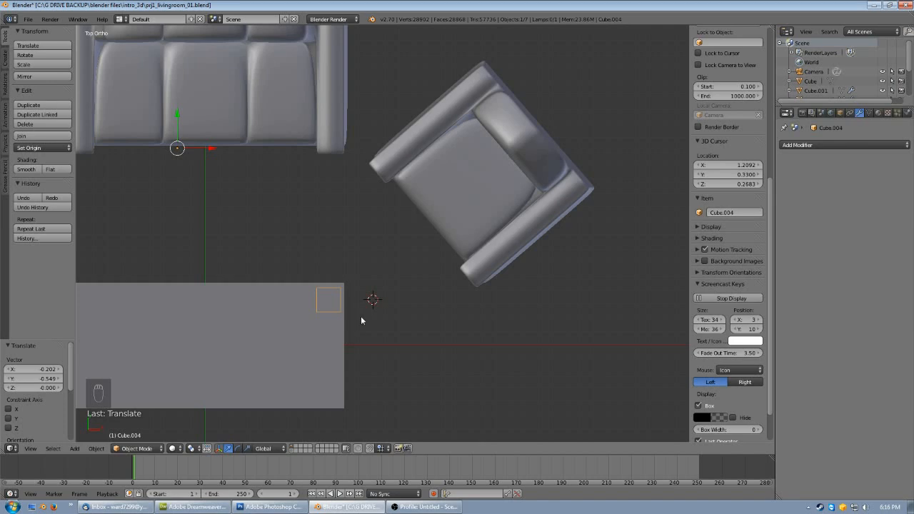
- From the bottom view, nudge the leg about -0.003 in X and 0.007 in Y under the tabletop corner
{"action": "key", "text": "KP_7"}
{"action": "key", "text": "ctrl+KP_7"}
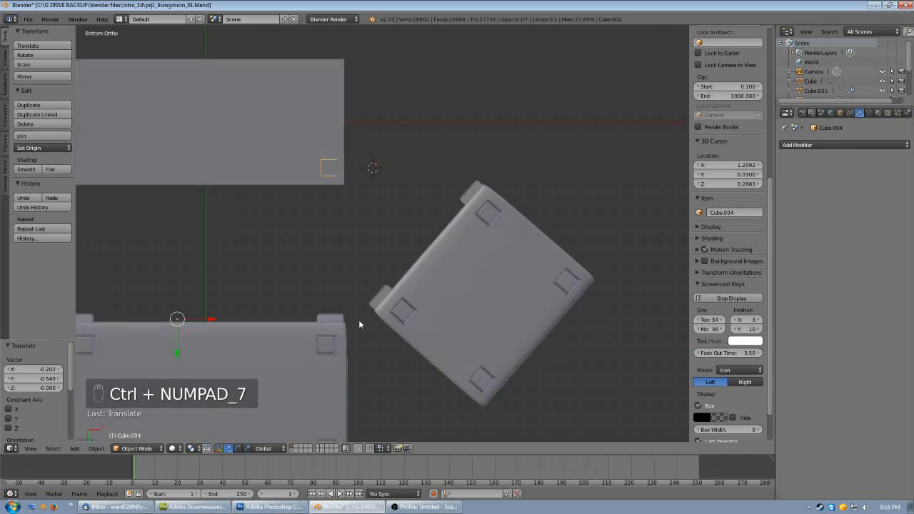
{"action": "right_click", "coordinate": [324, 169]}
{"action": "right_click", "coordinate": [333, 169]}
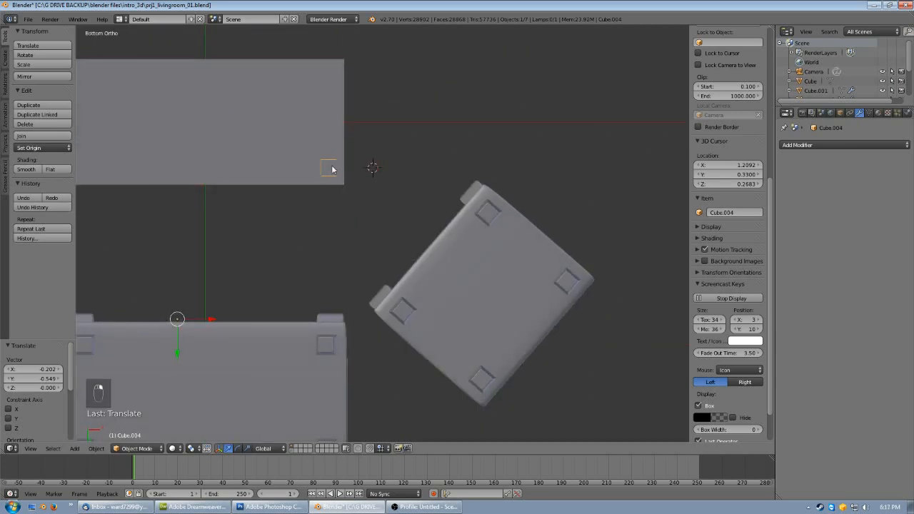
{"action": "key", "text": "g"}
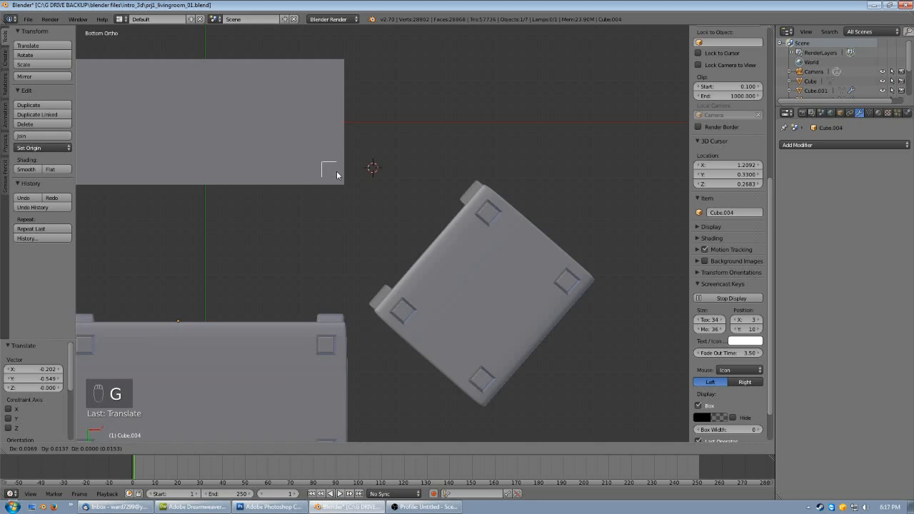
{"action": "left_click", "coordinate": [336, 174]}
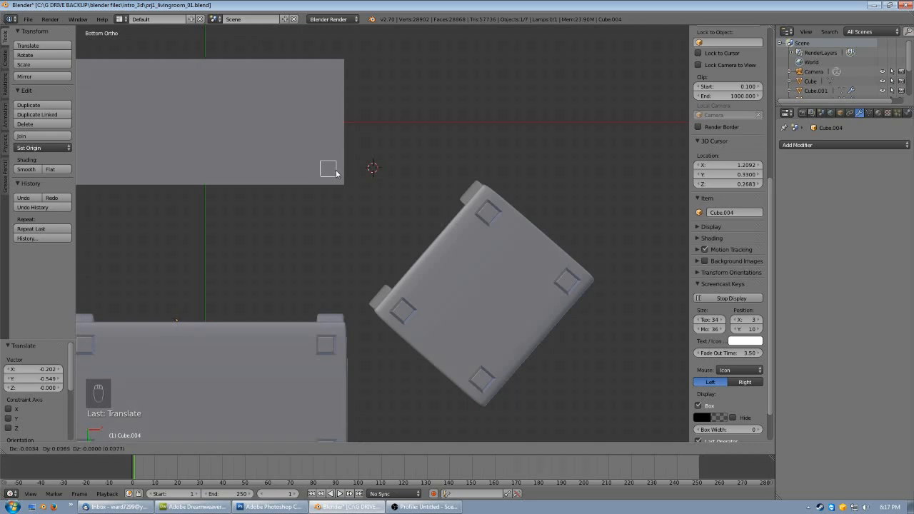
- Add a Subdivision Surface modifier to the tabletop and open its mesh for editing
{"action": "right_click", "coordinate": [328, 108]}
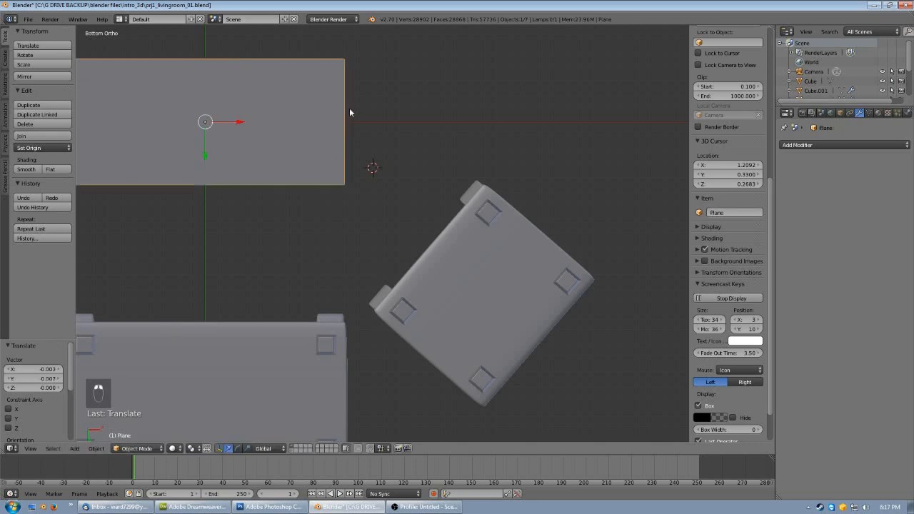
{"action": "left_click", "coordinate": [822, 145]}
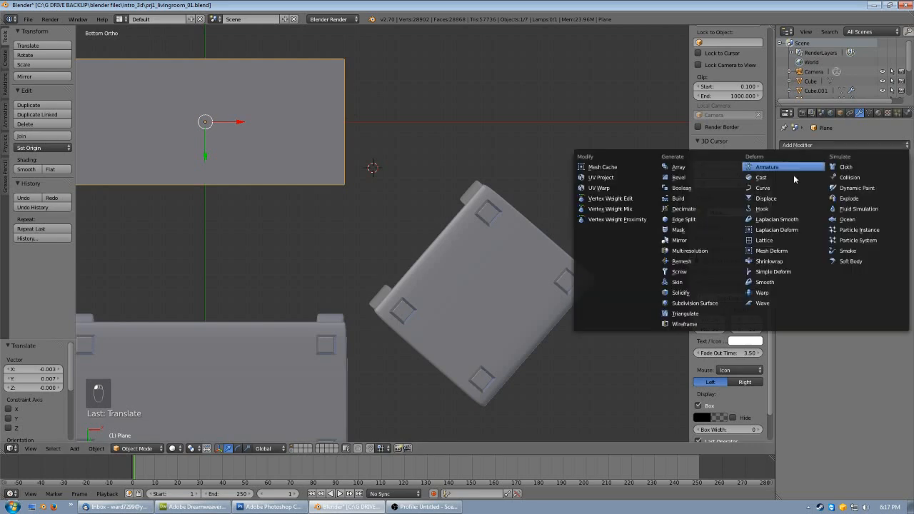
{"action": "left_click", "coordinate": [705, 305]}
{"action": "scroll", "coordinate": [305, 121], "scroll_direction": "down", "scroll_amount": 2}
{"action": "scroll", "coordinate": [307, 122], "scroll_direction": "up", "scroll_amount": 2}
{"action": "middle_click_drag", "start_coordinate": [307, 122], "coordinate": [380, 90]}
{"action": "key", "text": "Tab"}
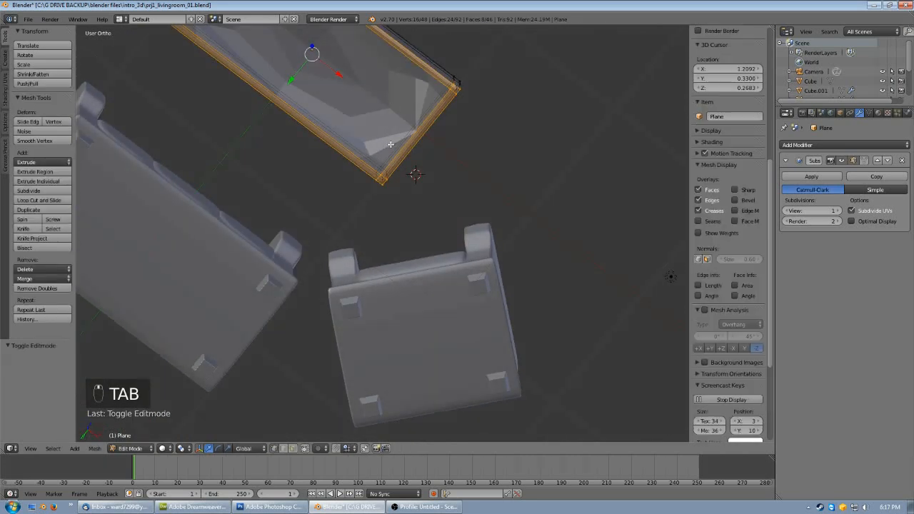
- Try a horizontal loop cut around the tabletop's sides and undo it
{"action": "middle_click_drag", "start_coordinate": [353, 143], "coordinate": [396, 171]}
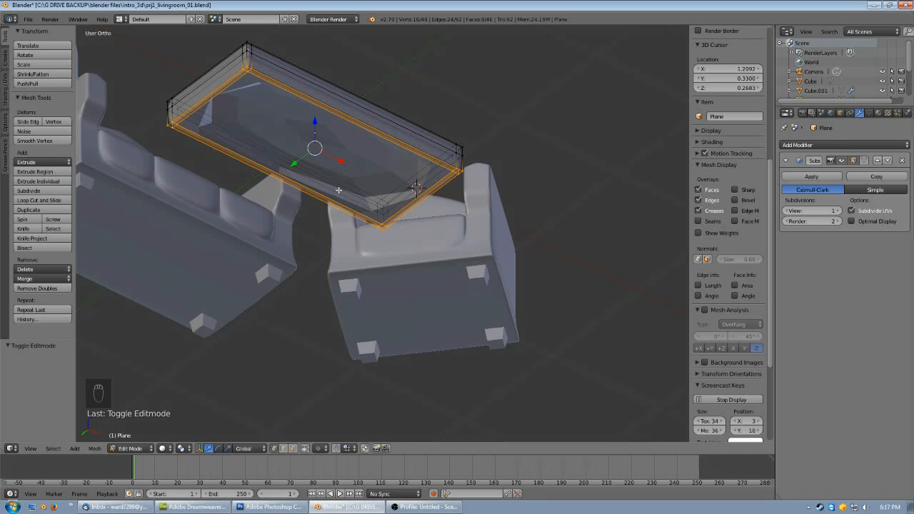
{"action": "key", "text": "ctrl+r"}
{"action": "left_click", "coordinate": [384, 215]}
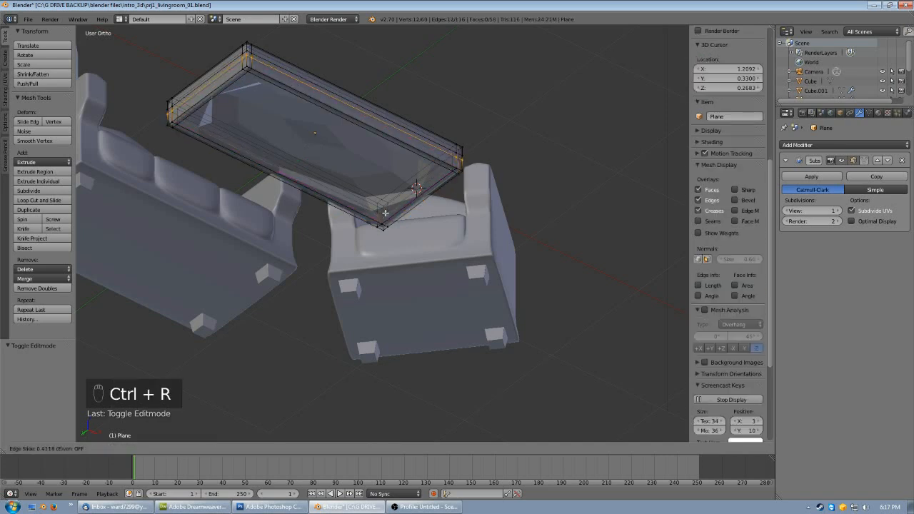
{"action": "left_click", "coordinate": [388, 207]}
{"action": "key", "text": "ctrl+z"}
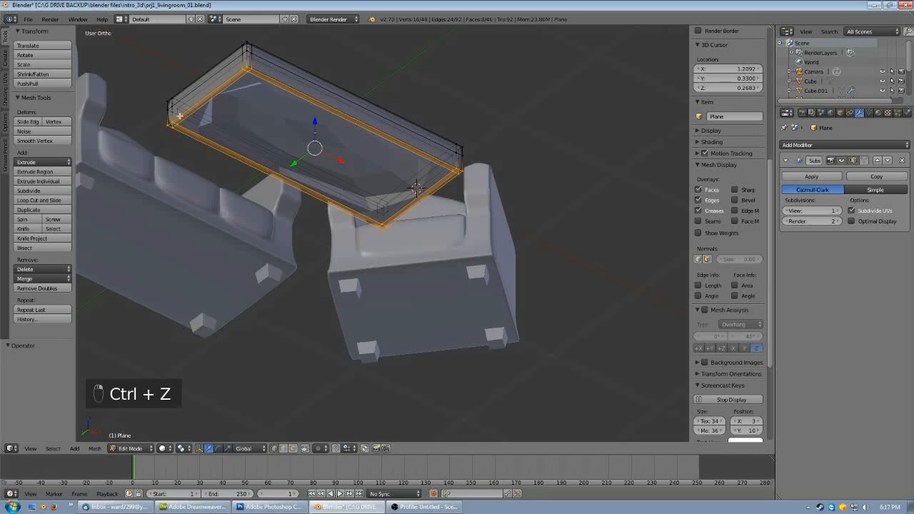
- Add a single loop cut to the tabletop near its end corner, with an edge slide of about 0.76
{"action": "key", "text": "ctrl+f"}
{"action": "key", "text": "ctrl+r"}
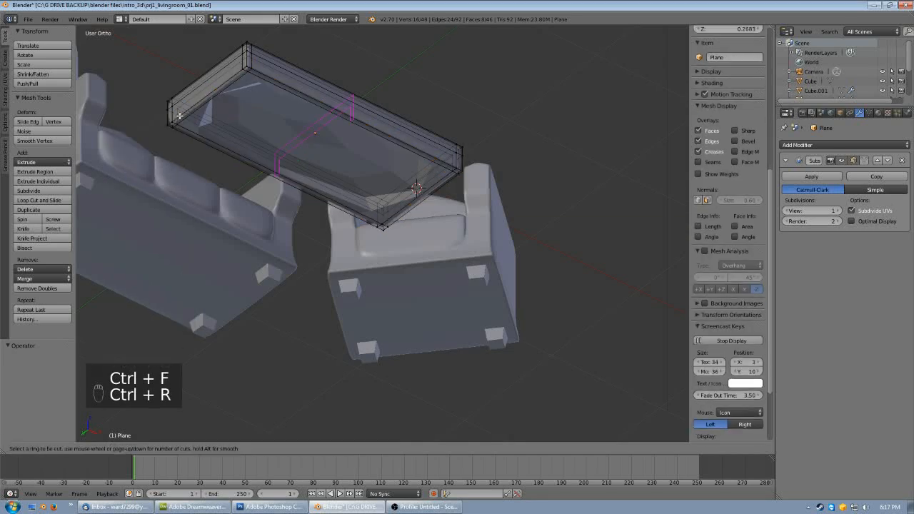
{"action": "left_click", "coordinate": [178, 111]}
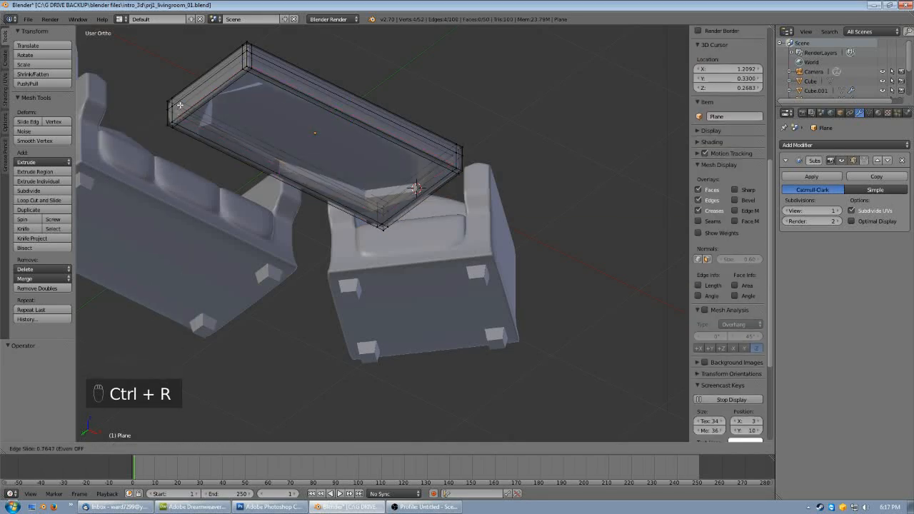
{"action": "left_click", "coordinate": [180, 106]}
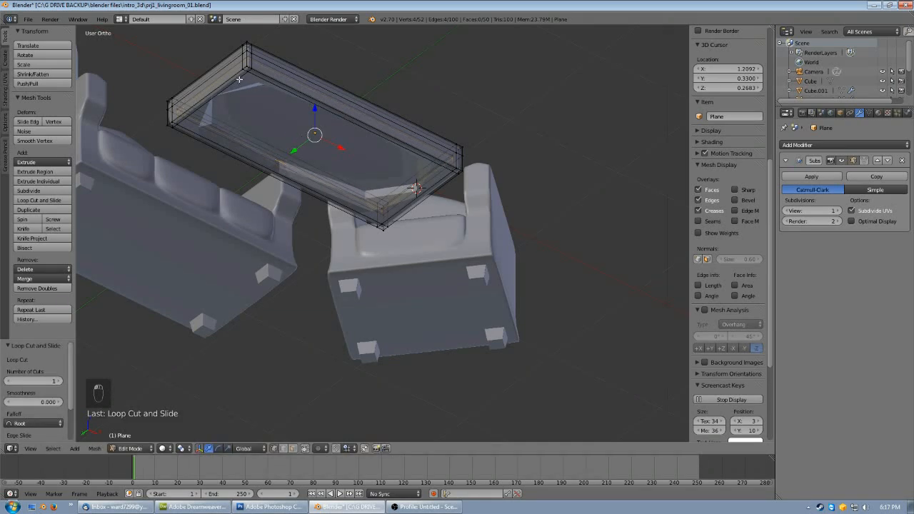
- Add two evenly spaced loop cuts running lengthwise along the tabletop, without sliding them
{"action": "key", "text": "ctrl+r"}
{"action": "scroll", "coordinate": [231, 80], "scroll_direction": "up", "scroll_amount": 1}
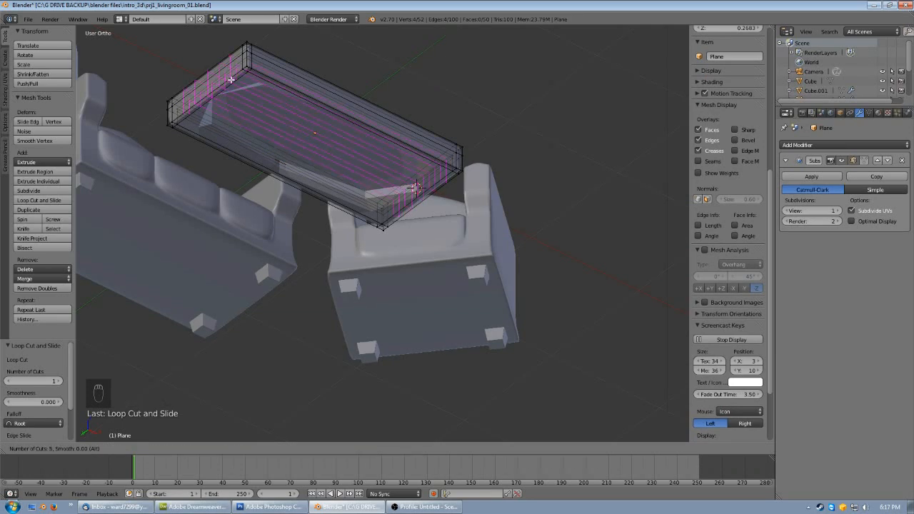
{"action": "scroll", "coordinate": [230, 80], "scroll_direction": "up", "scroll_amount": 20}
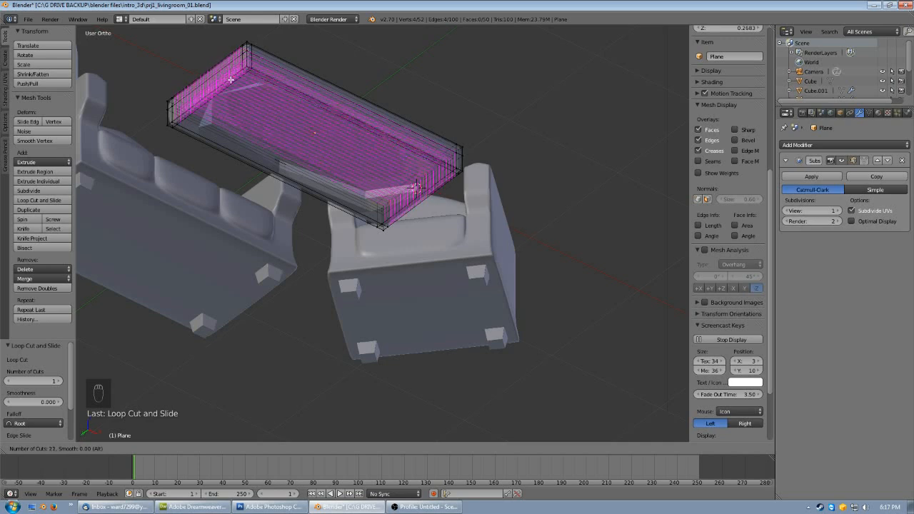
{"action": "scroll", "coordinate": [230, 80], "scroll_direction": "up", "scroll_amount": 16}
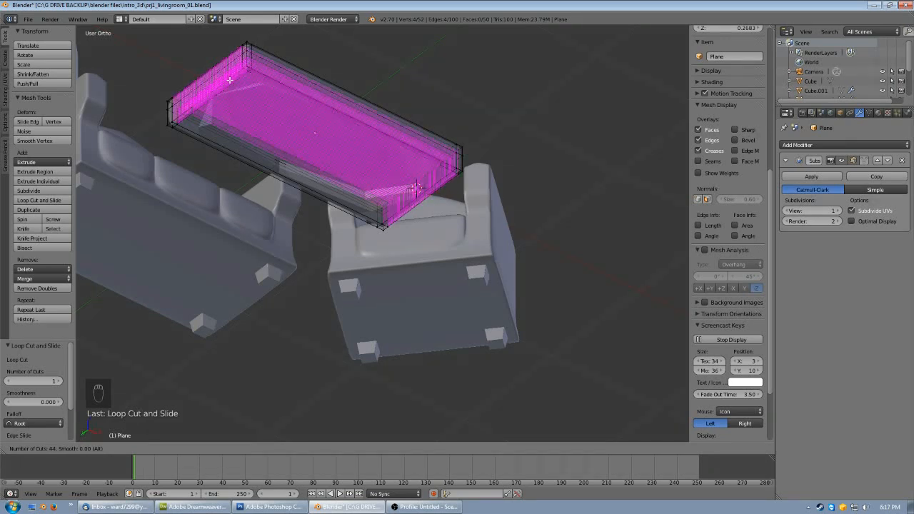
{"action": "scroll", "coordinate": [229, 80], "scroll_direction": "up", "scroll_amount": 4}
{"action": "scroll", "coordinate": [229, 80], "scroll_direction": "up", "scroll_amount": 14}
{"action": "scroll", "coordinate": [228, 81], "scroll_direction": "down", "scroll_amount": 19}
{"action": "scroll", "coordinate": [228, 81], "scroll_direction": "down", "scroll_amount": 20}
{"action": "scroll", "coordinate": [228, 81], "scroll_direction": "down", "scroll_amount": 16}
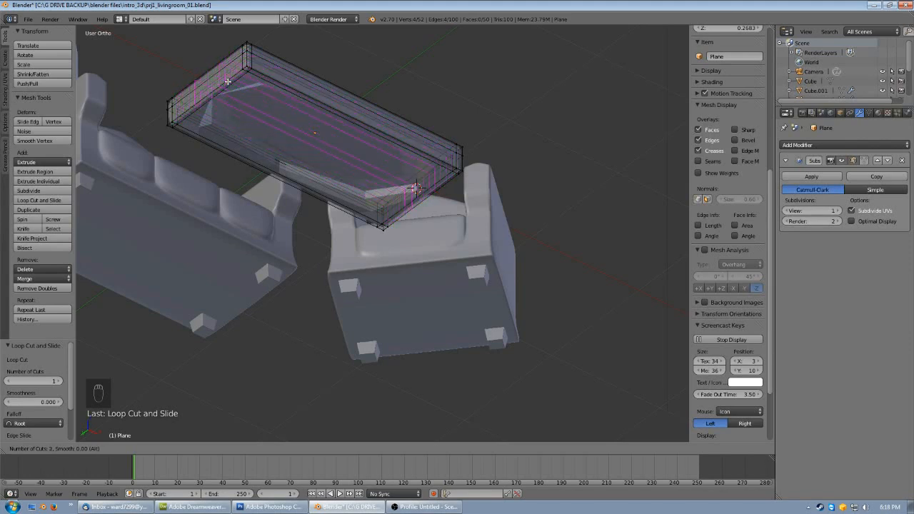
{"action": "left_click", "coordinate": [228, 81]}
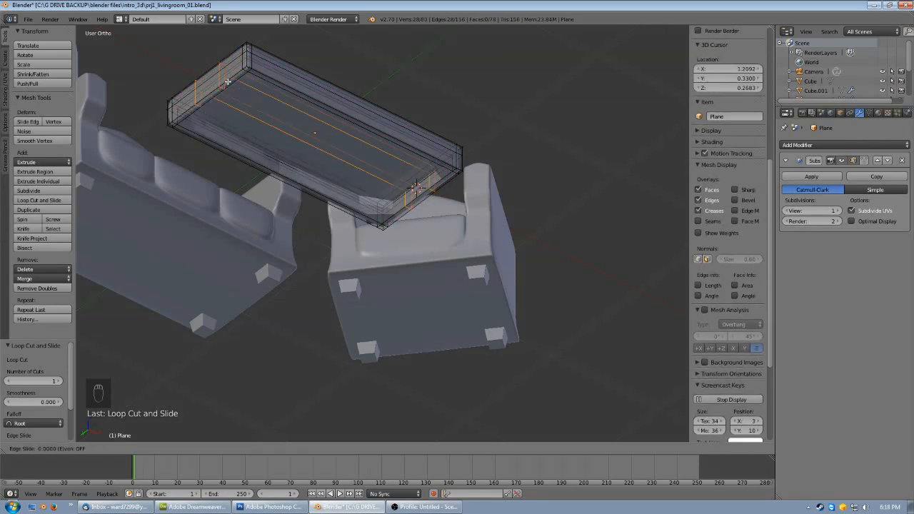
{"action": "left_click", "coordinate": [228, 80]}
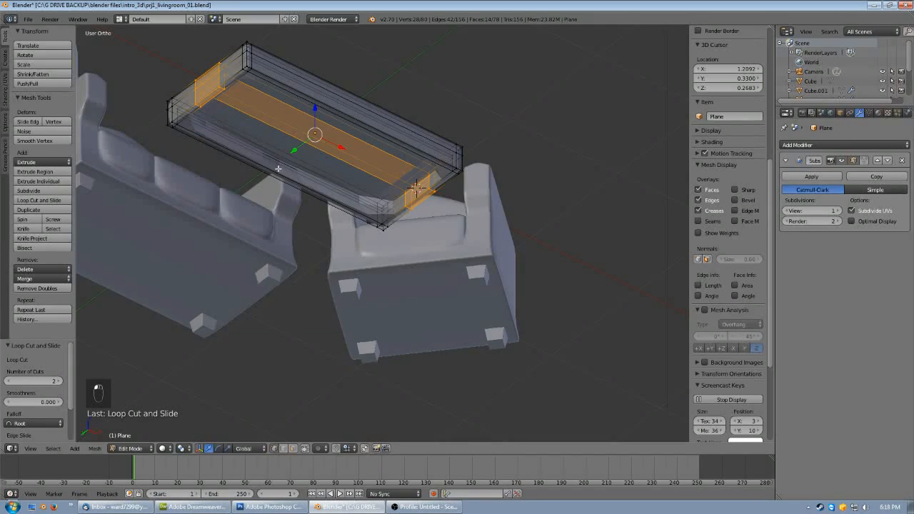
- Scale the two lengthwise loops by about 2.728 along Y, spreading them close to the tabletop's long edges
{"action": "key", "text": "s"}
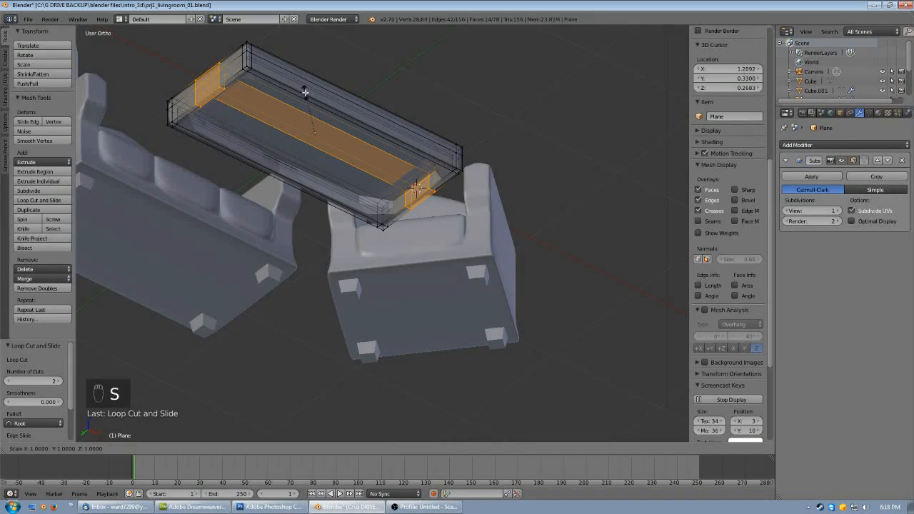
{"action": "key", "text": "y"}
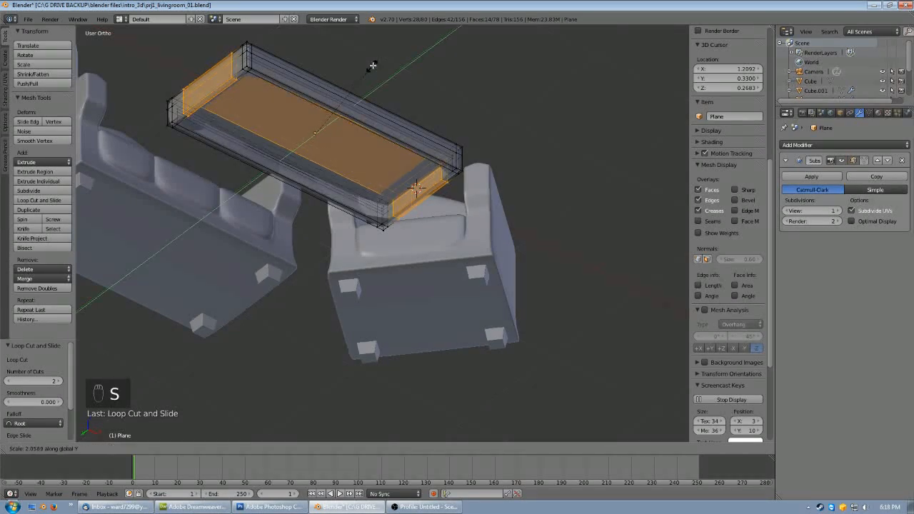
{"action": "left_click", "coordinate": [402, 50]}
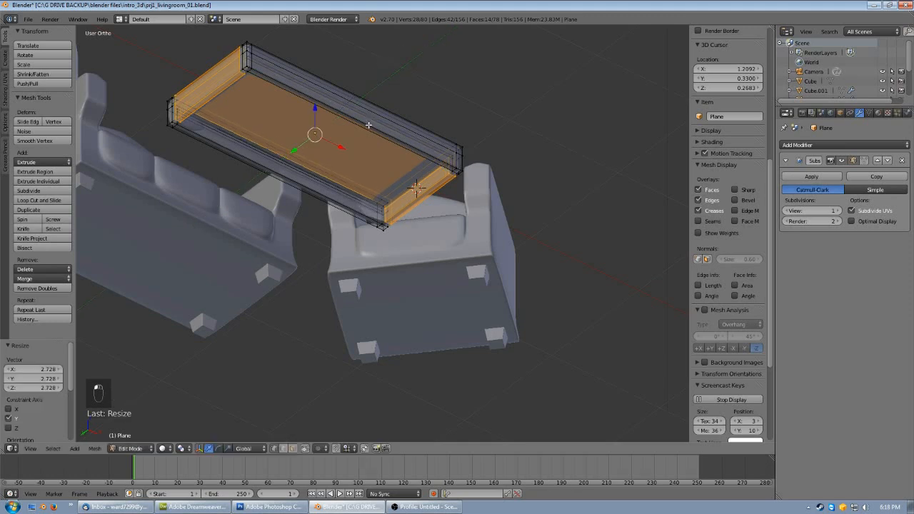
- Add two loop cuts across the tabletop and scale them by about 2.845 along X, close to its short ends
{"action": "key", "text": "ctrl+r"}
{"action": "scroll", "coordinate": [358, 119], "scroll_direction": "up", "scroll_amount": 1}
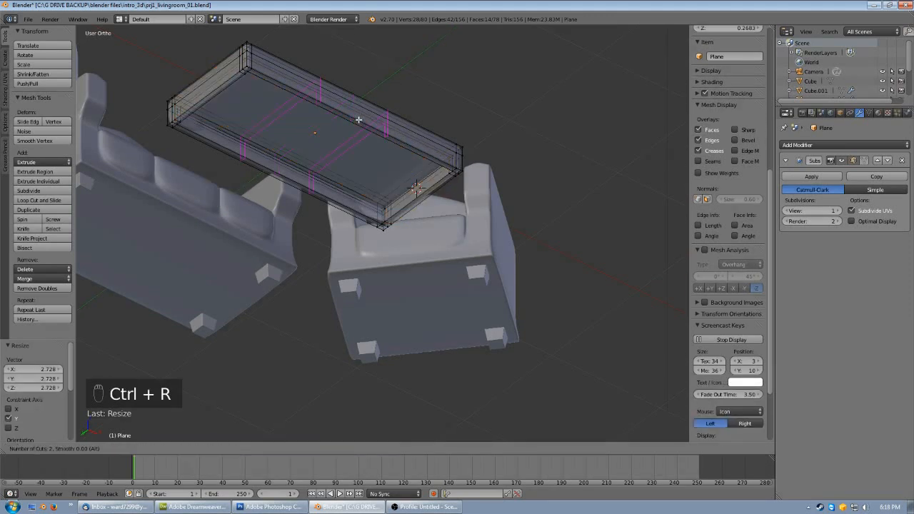
{"action": "left_click", "coordinate": [359, 119]}
{"action": "right_click", "coordinate": [359, 119]}
{"action": "key", "text": "s"}
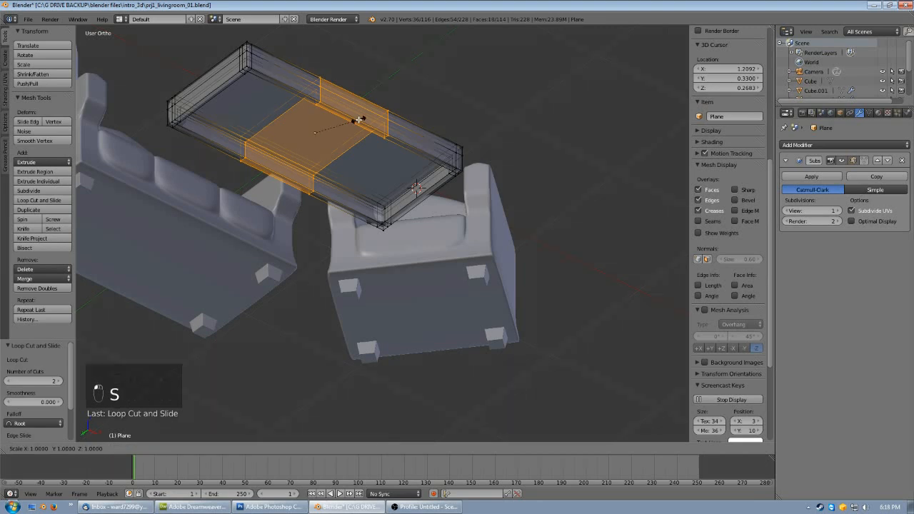
{"action": "key", "text": "x"}
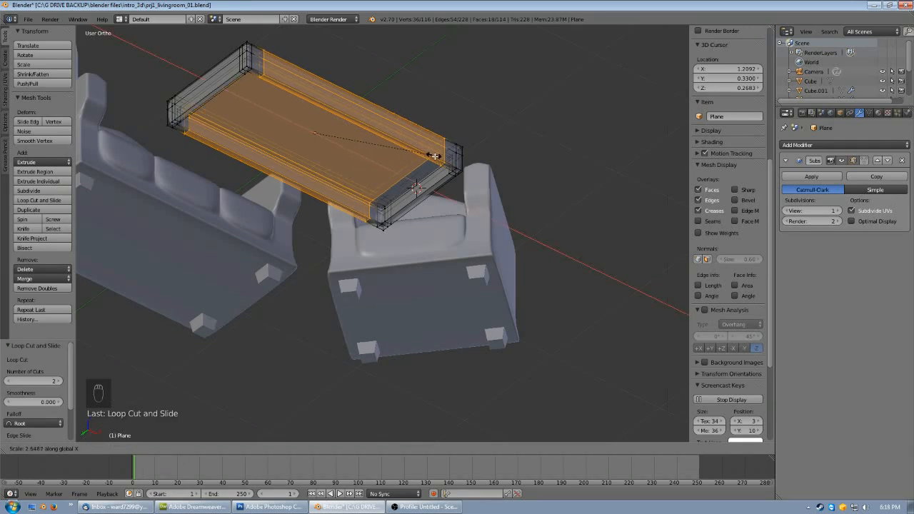
{"action": "left_click", "coordinate": [442, 159]}
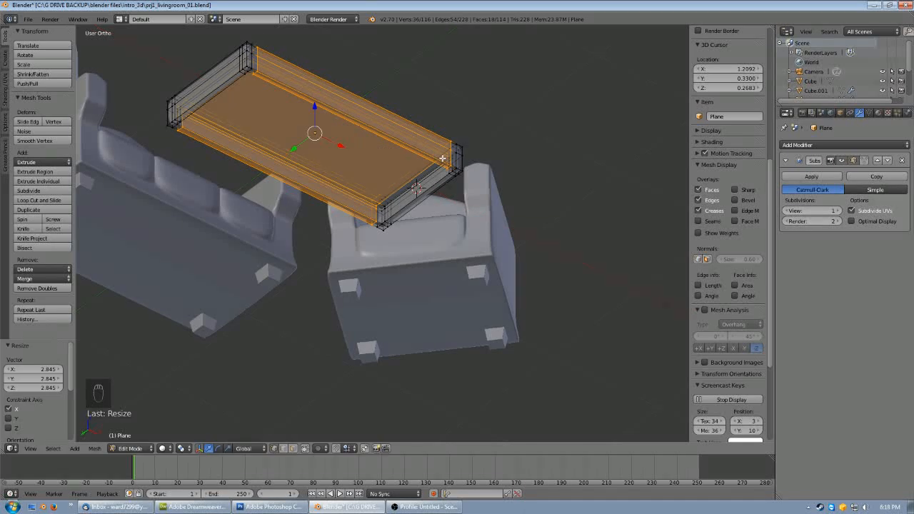
- Finish editing the tabletop mesh and apply smooth shading to the tabletop
{"action": "key", "text": "Tab"}
{"action": "mouse_move", "coordinate": [387, 163]}
{"action": "middle_mouse_down"}
{"action": "mouse_move", "coordinate": [376, 192]}
{"action": "mouse_move", "coordinate": [382, 187]}
{"action": "middle_mouse_up"}
{"action": "left_click", "coordinate": [29, 169]}
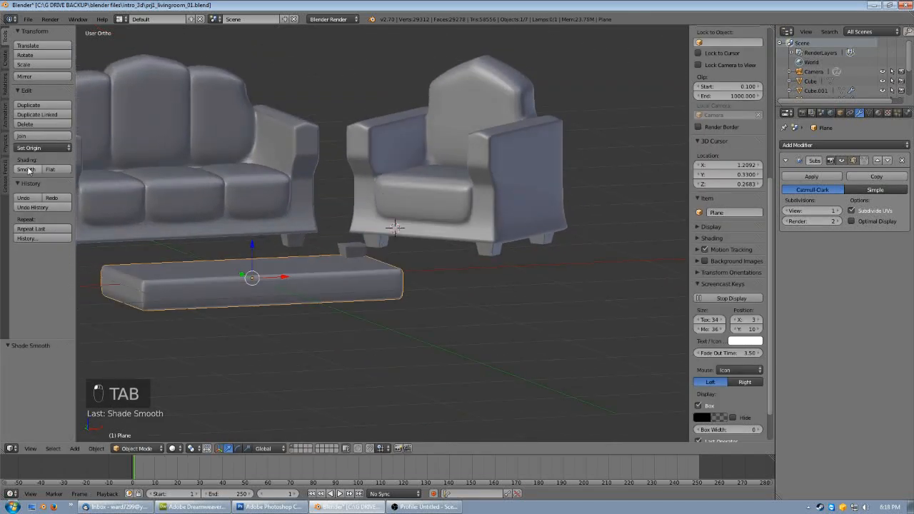
- In the front view, scale the table leg's whole mesh about 3.893 in Z and raise it so its foot is level with the furniture feet
{"action": "middle_click_drag", "start_coordinate": [296, 259], "coordinate": [307, 277]}
{"action": "right_click", "coordinate": [350, 243]}
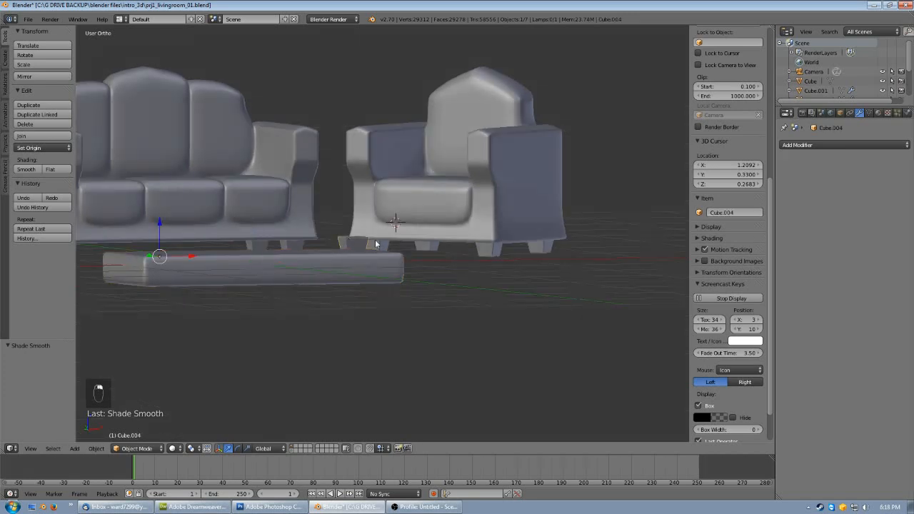
{"action": "key", "text": "KP_1"}
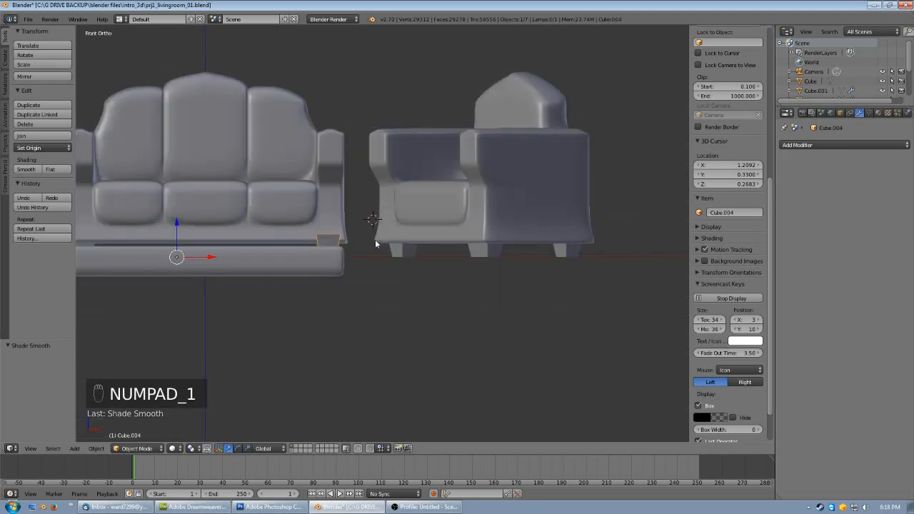
{"action": "key", "text": "Tab"}
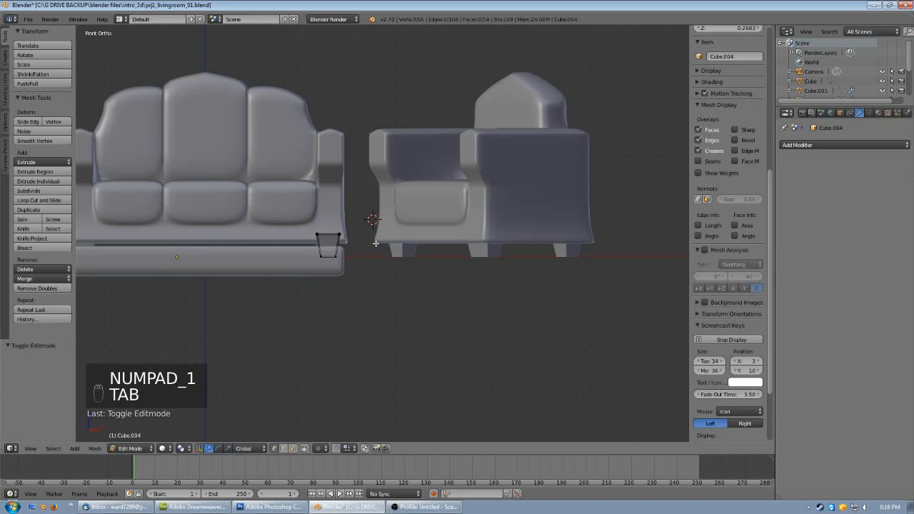
{"action": "key", "text": "b"}
{"action": "key", "text": "b"}
{"action": "left_click_drag", "start_coordinate": [365, 205], "coordinate": [272, 293]}
{"action": "key", "text": "s"}
{"action": "key", "text": "z"}
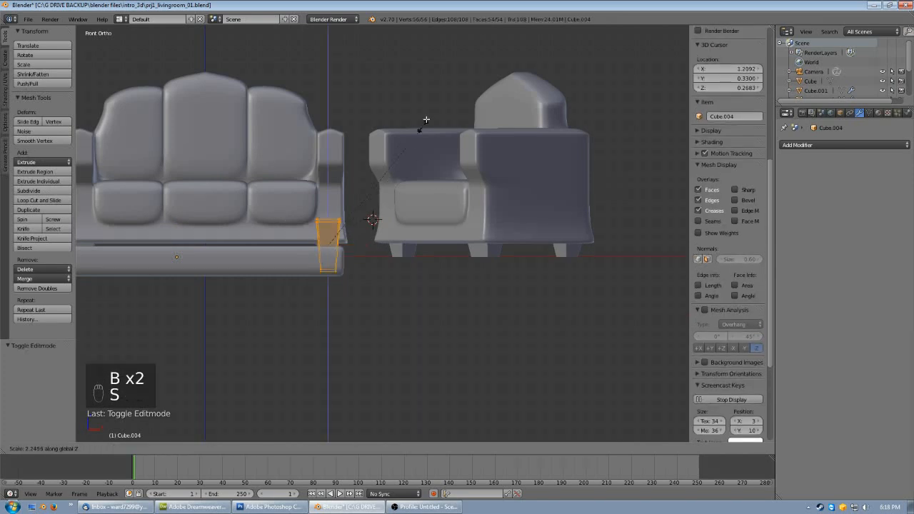
{"action": "left_click", "coordinate": [464, 19]}
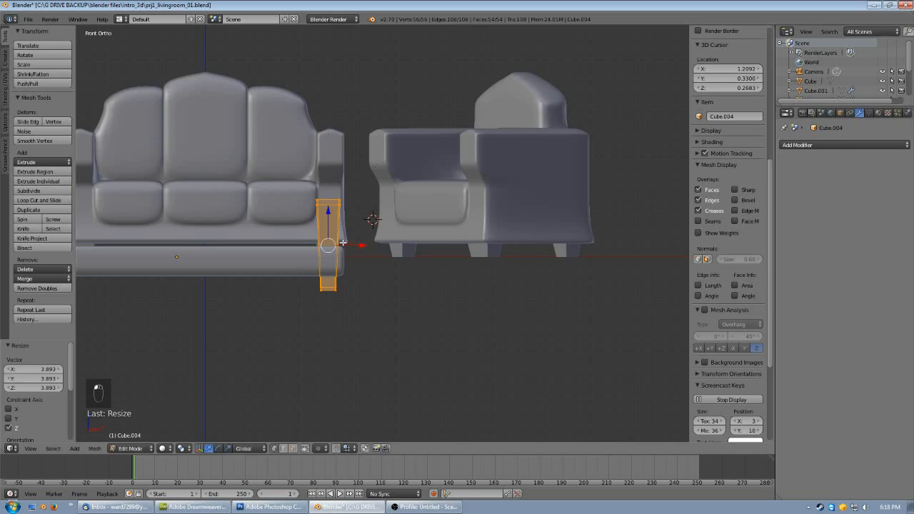
{"action": "left_click_drag", "start_coordinate": [328, 213], "coordinate": [329, 181]}
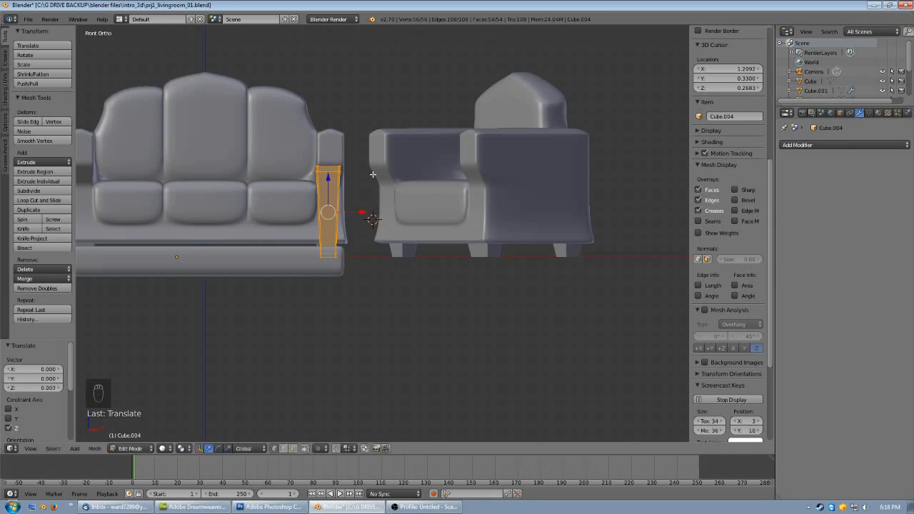
{"action": "key", "text": "Tab"}
- Raise the tabletop about 0.679 in Z, then lower it about 0.029 so it rests on the lengthened leg
{"action": "right_click", "coordinate": [308, 274]}
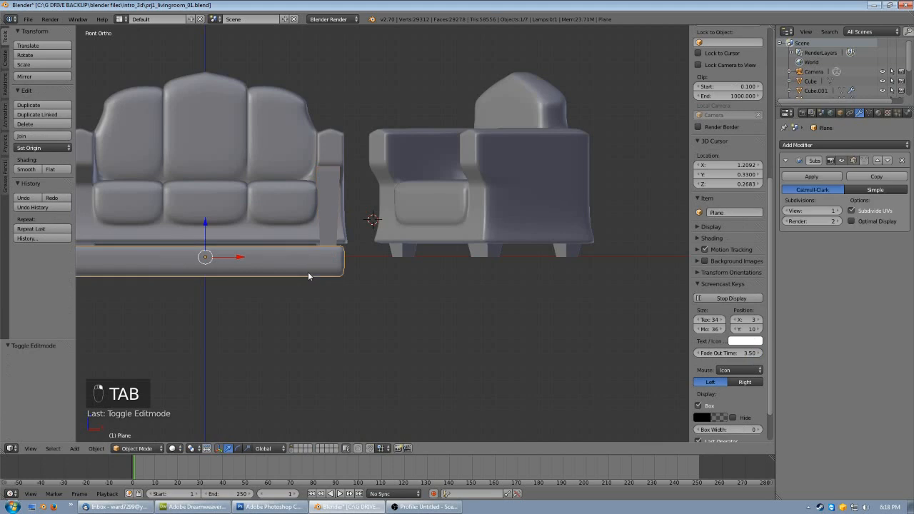
{"action": "left_click_drag", "start_coordinate": [205, 232], "coordinate": [206, 134]}
{"action": "middle_click_drag", "start_coordinate": [265, 227], "coordinate": [323, 181]}
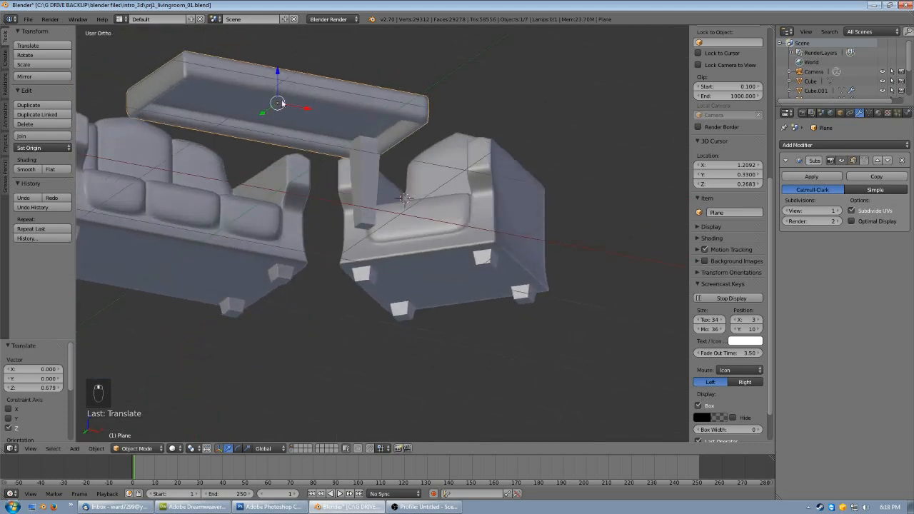
{"action": "left_click_drag", "start_coordinate": [279, 74], "coordinate": [279, 75]}
{"action": "middle_click_drag", "start_coordinate": [378, 107], "coordinate": [364, 153]}
- From a wireframe top view, duplicate the leg and move the copy about -0.676 in Y to the tabletop's front corner
{"action": "right_click", "coordinate": [322, 220]}
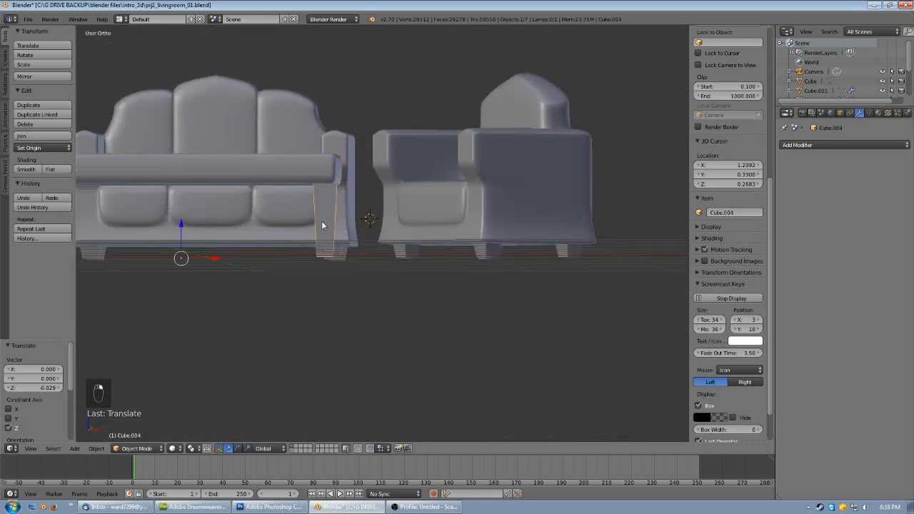
{"action": "key", "text": "KP_7"}
{"action": "key", "text": "z"}
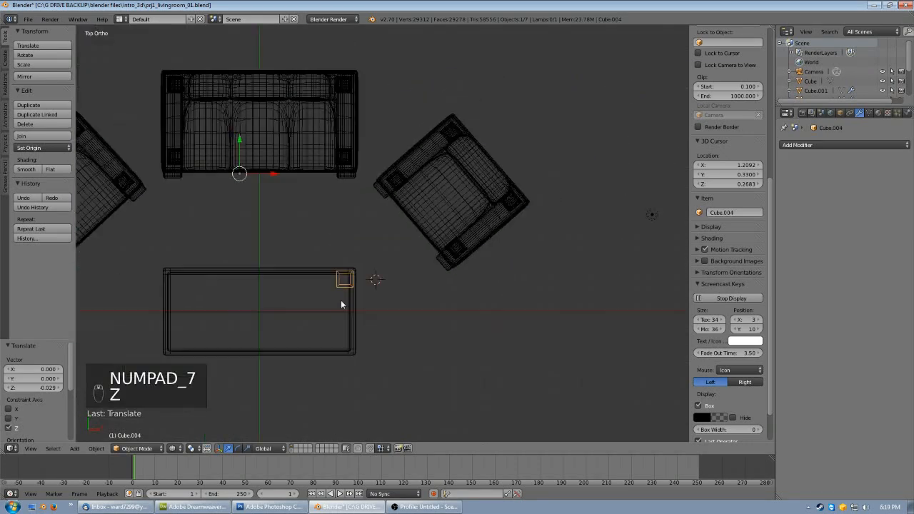
{"action": "scroll", "coordinate": [356, 301], "scroll_direction": "up", "scroll_amount": 2}
{"action": "middle_click_drag", "start_coordinate": [390, 290], "coordinate": [473, 205], "text": "shift"}
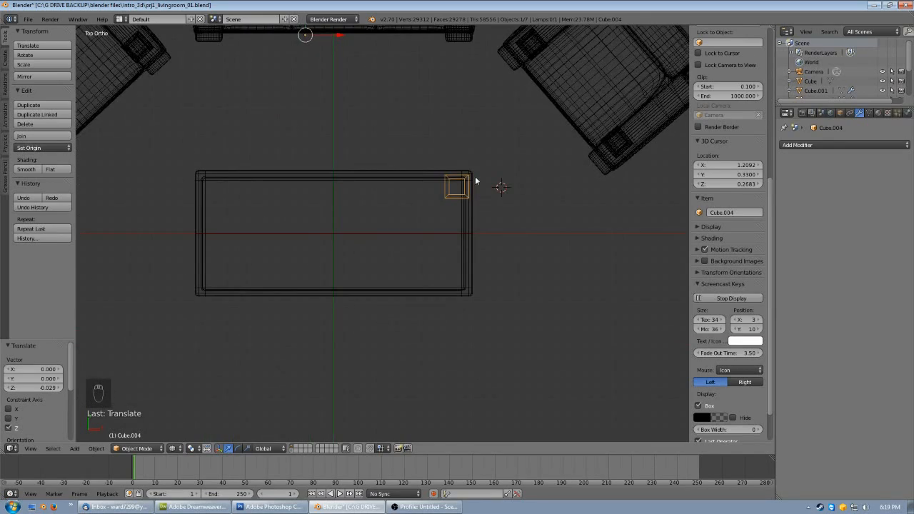
{"action": "key", "text": "shift+d"}
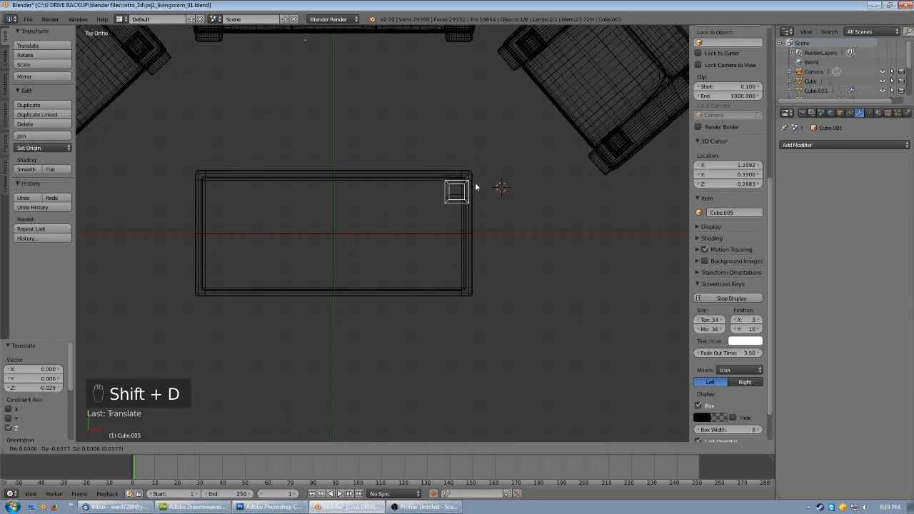
{"action": "key", "text": "y"}
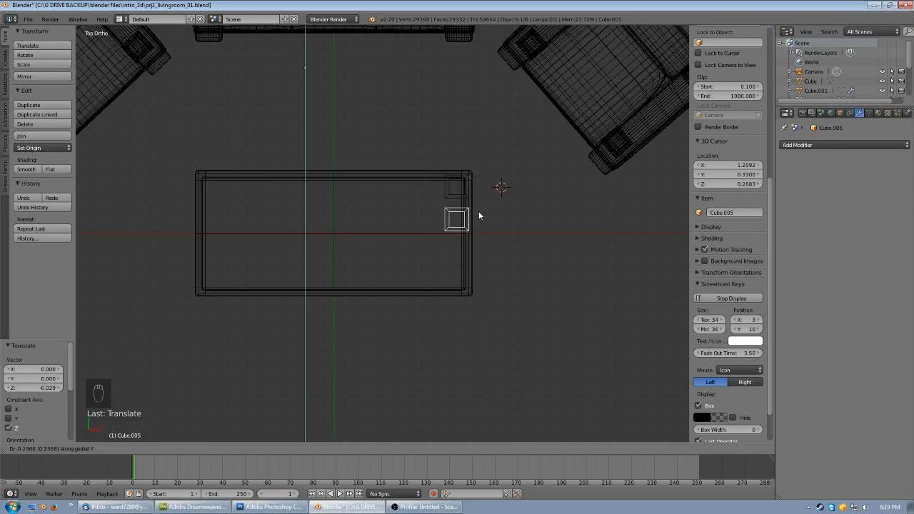
{"action": "left_click", "coordinate": [475, 271]}
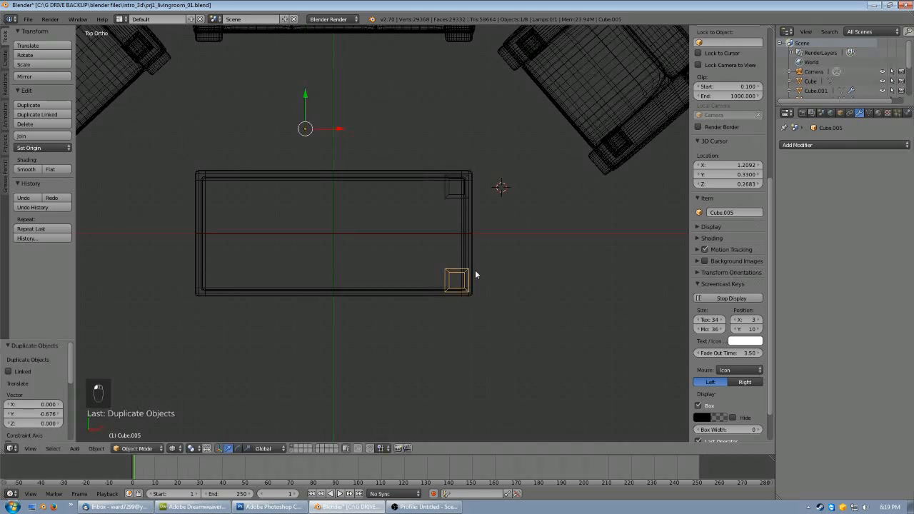
- Select both table legs and duplicate them along X to the corners at the tabletop's opposite end
{"action": "middle_click_drag", "start_coordinate": [493, 267], "coordinate": [478, 221]}
{"action": "right_click", "coordinate": [446, 174], "text": "shift"}
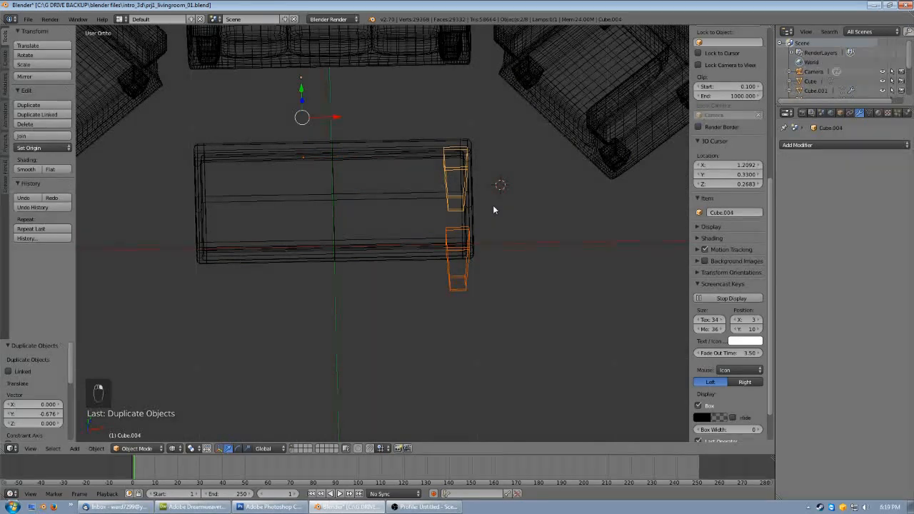
{"action": "key", "text": "KP_7"}
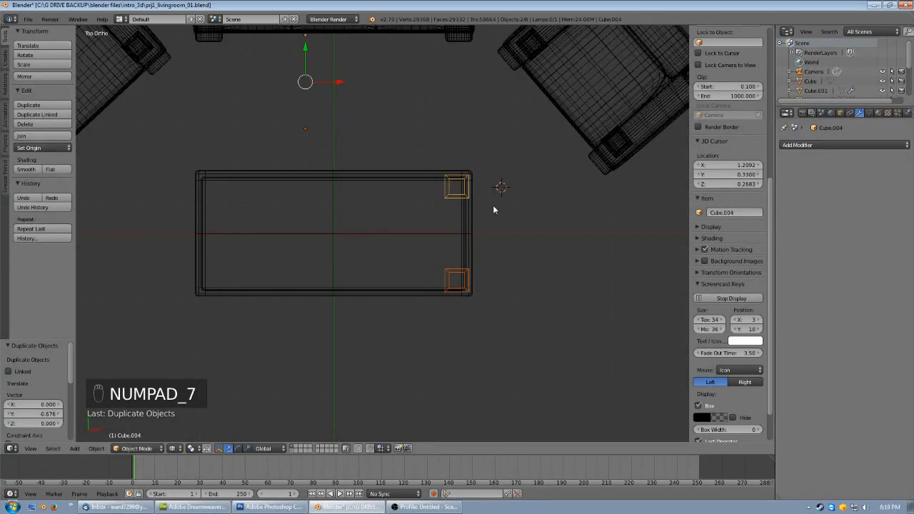
{"action": "key", "text": "shift+d"}
{"action": "key", "text": "x"}
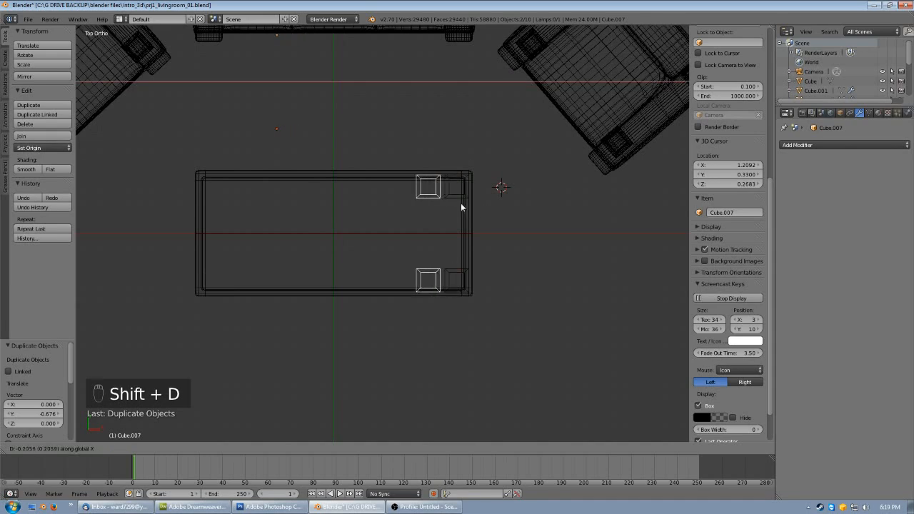
{"action": "left_click", "coordinate": [249, 205]}
- Examine the coffee table's legs by selecting them one at a time in the wireframe scene
{"action": "scroll", "coordinate": [386, 265], "scroll_direction": "down", "scroll_amount": 3}
{"action": "key", "text": "Tab"}
{"action": "key", "text": "Tab"}
{"action": "key", "text": "a"}
{"action": "key", "text": "a"}
{"action": "key", "text": "a"}
{"action": "right_click", "coordinate": [289, 213]}
{"action": "right_click", "coordinate": [288, 255]}
{"action": "middle_click_drag", "start_coordinate": [211, 177], "coordinate": [302, 178]}
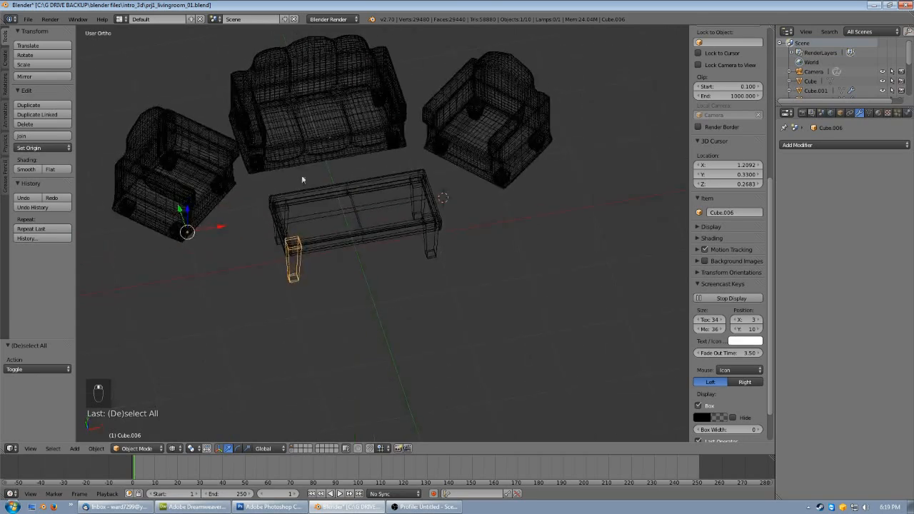
{"action": "right_click", "coordinate": [301, 227]}
{"action": "right_click", "coordinate": [298, 236]}
{"action": "right_click", "coordinate": [427, 226]}
{"action": "right_click", "coordinate": [427, 226]}
{"action": "right_click", "coordinate": [436, 241]}
{"action": "right_click", "coordinate": [418, 210]}
{"action": "right_click", "coordinate": [428, 251]}
- Select all four table legs plus the tabletop as the active object, join them into one object, and return to solid shading
{"action": "right_click", "coordinate": [297, 278]}
{"action": "right_click", "coordinate": [298, 271]}
{"action": "right_click", "coordinate": [298, 264]}
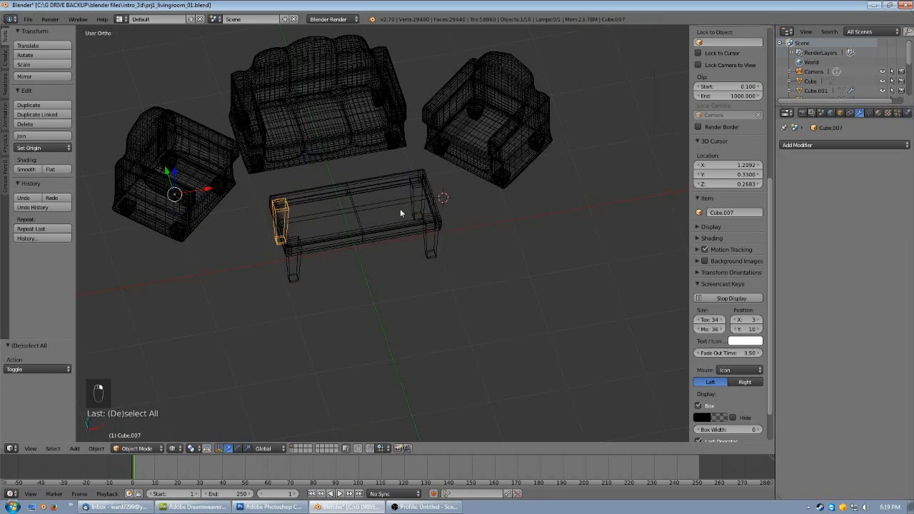
{"action": "right_click", "coordinate": [301, 278], "text": "shift"}
{"action": "right_click", "coordinate": [427, 248], "text": "shift"}
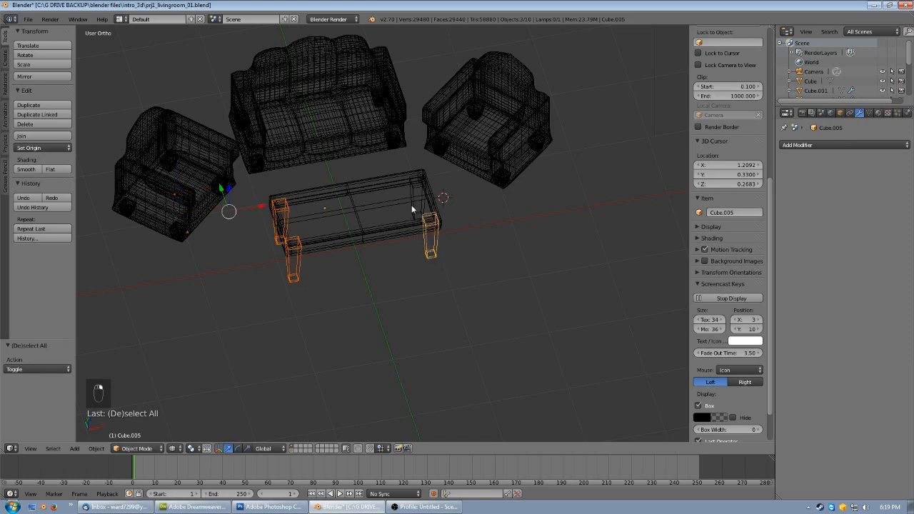
{"action": "right_click", "coordinate": [412, 205], "text": "shift"}
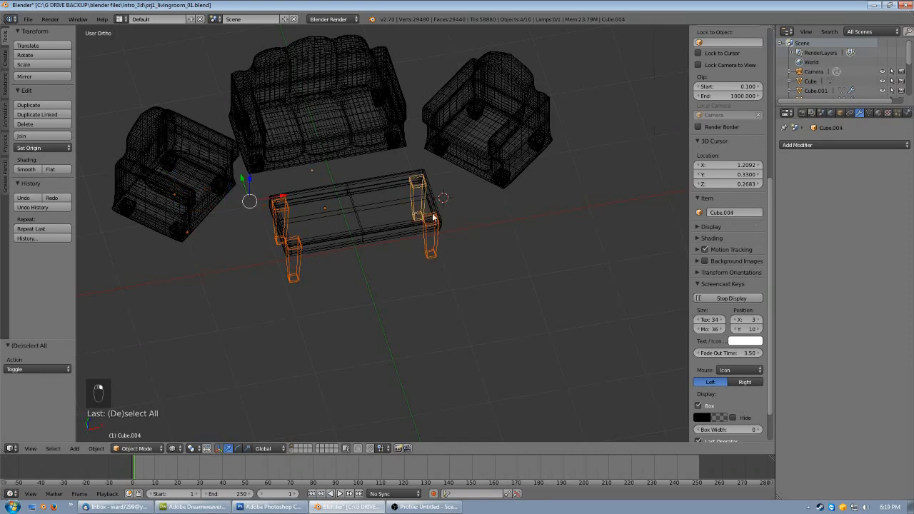
{"action": "right_click", "coordinate": [365, 236], "text": "shift"}
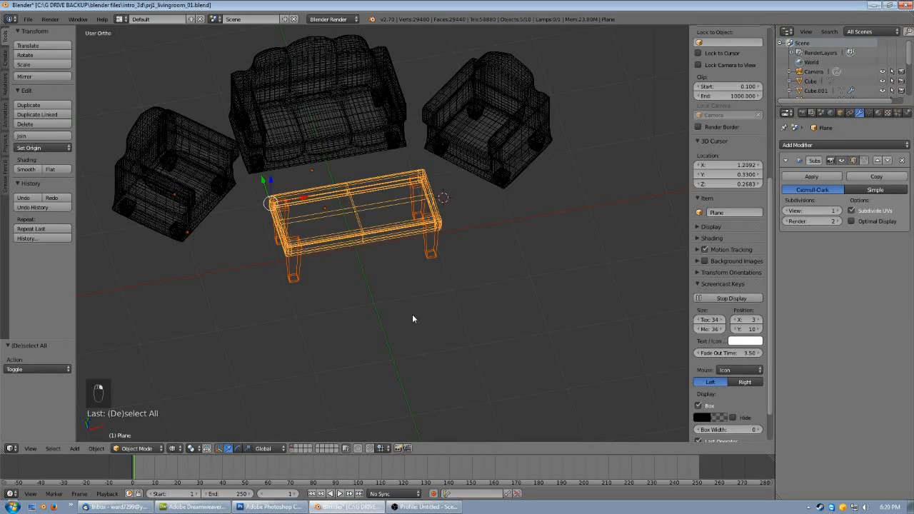
{"action": "key", "text": "ctrl+j"}
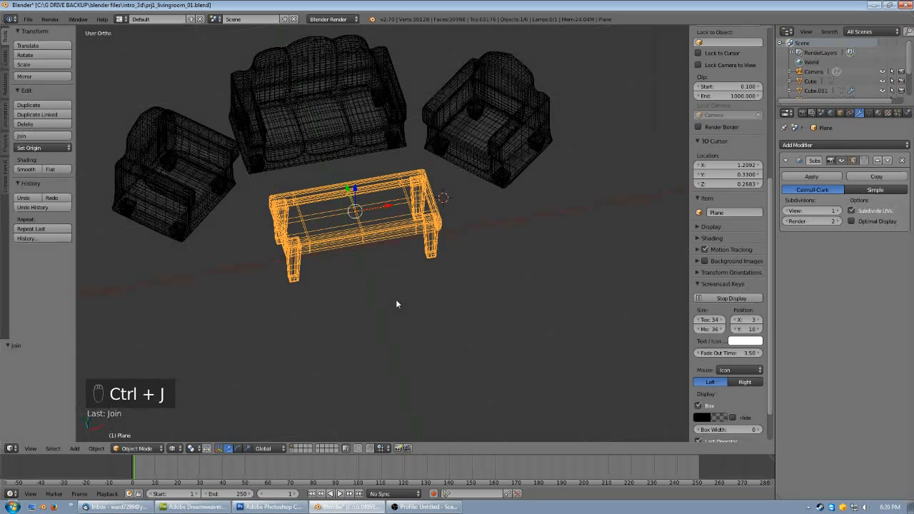
{"action": "middle_click_drag", "start_coordinate": [379, 323], "coordinate": [392, 287]}
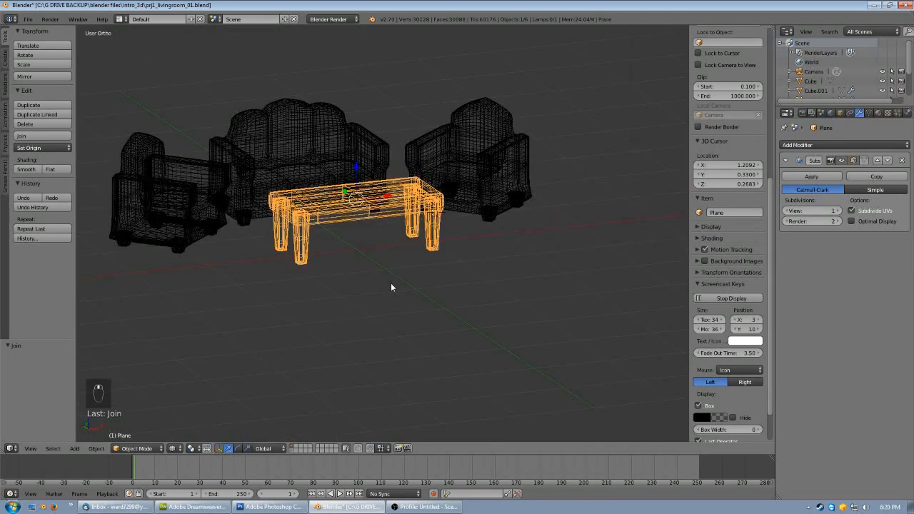
{"action": "key", "text": "z"}
{"action": "scroll", "coordinate": [391, 287], "scroll_direction": "up", "scroll_amount": 4}
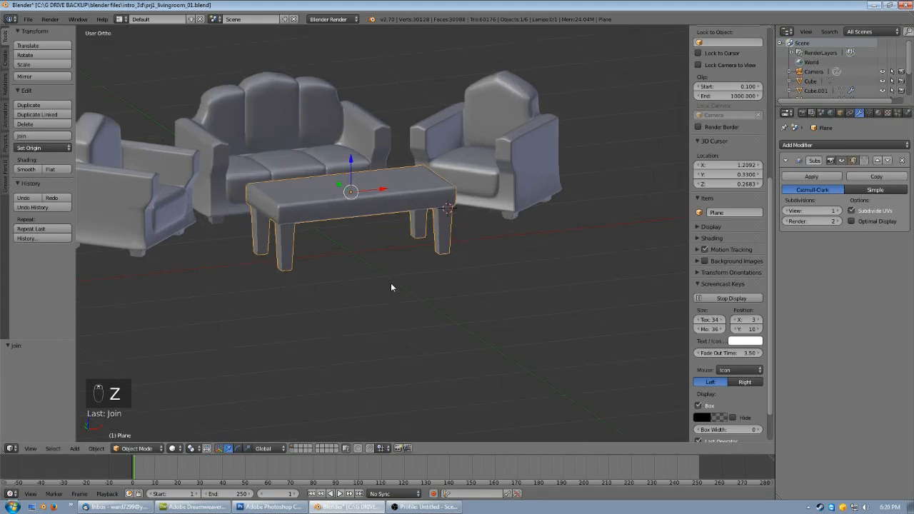
- Move the coffee table along Y toward the sofa, finishing with a further shift of about 0.087
{"action": "middle_click_drag", "start_coordinate": [392, 286], "coordinate": [321, 286]}
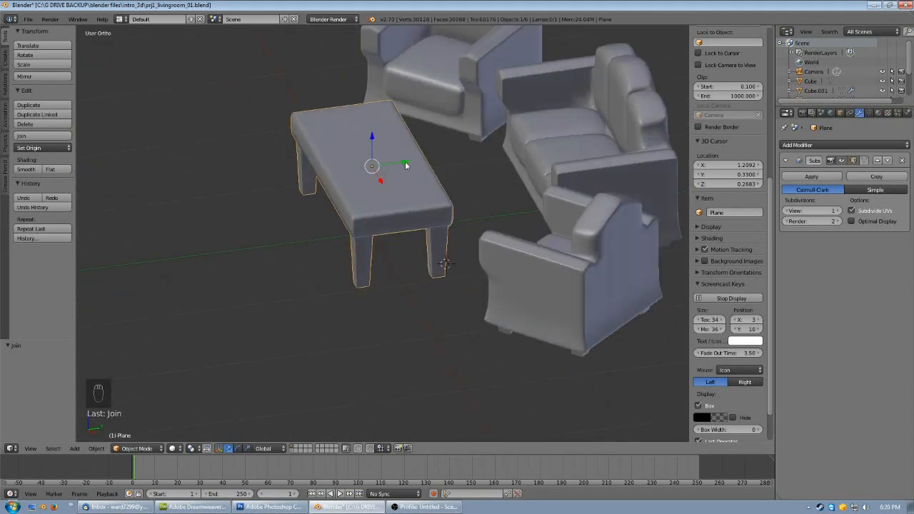
{"action": "key", "text": "g"}
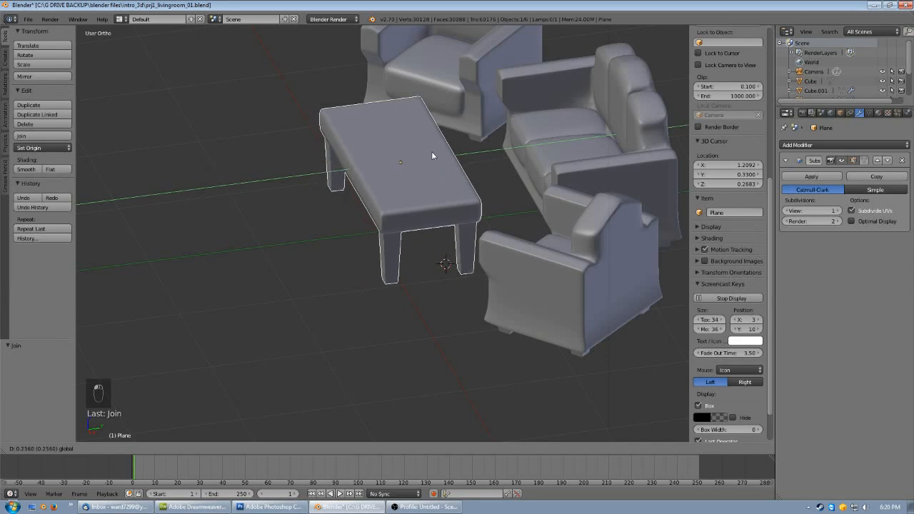
{"action": "left_click_drag", "start_coordinate": [440, 152], "coordinate": [451, 151]}
{"action": "middle_click_drag", "start_coordinate": [400, 171], "coordinate": [437, 275]}
{"action": "left_click_drag", "start_coordinate": [380, 144], "coordinate": [391, 128]}
{"action": "scroll", "coordinate": [385, 257], "scroll_direction": "down", "scroll_amount": 2}
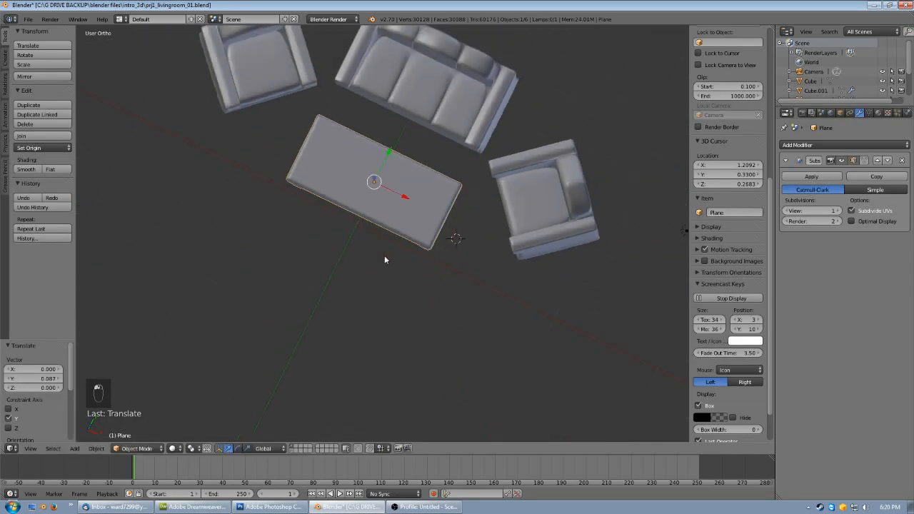
- From the top view, move both armchairs together about -0.095 in Y
{"action": "key", "text": "KP_7"}
{"action": "right_click", "coordinate": [504, 134]}
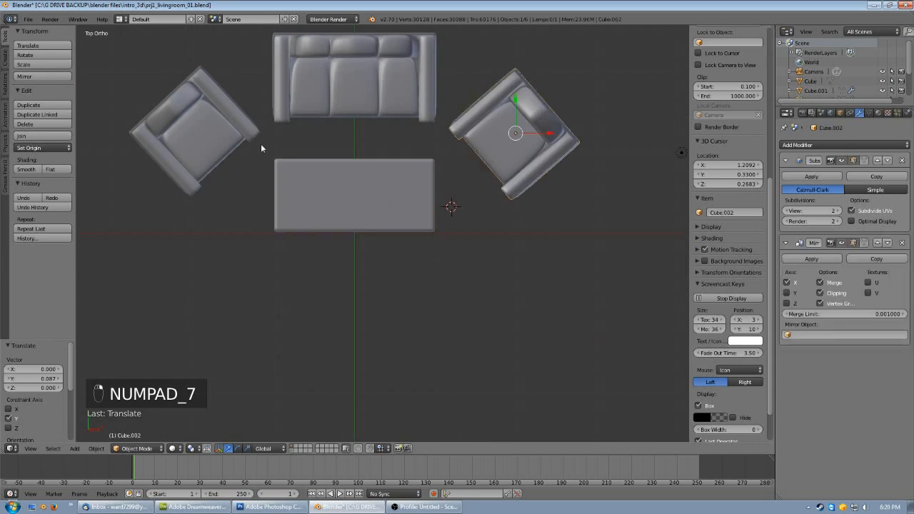
{"action": "key", "text": "g"}
{"action": "left_click", "coordinate": [407, 147]}
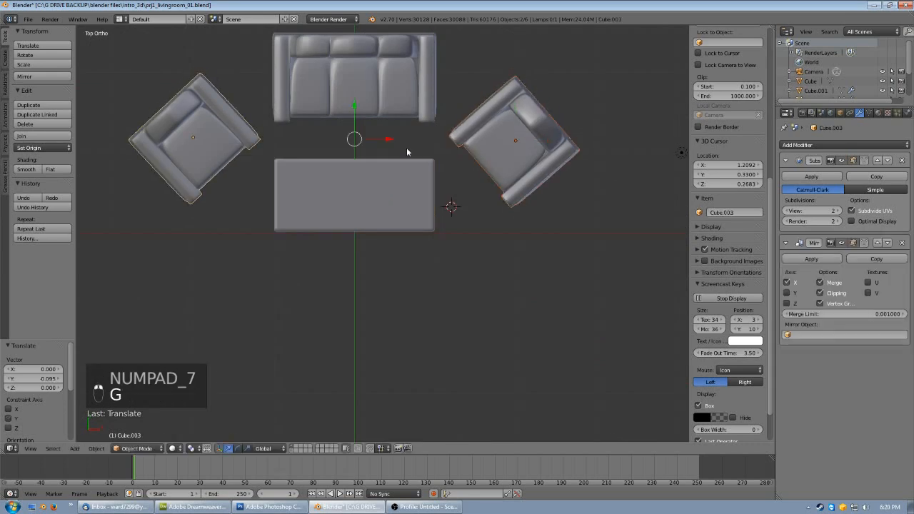
- Rotate the armchair on the +X side to face the coffee table more directly and move it about 0.077 in X and -0.113 in Y
{"action": "key", "text": "r"}
{"action": "left_click", "coordinate": [588, 111]}
{"action": "key", "text": "g"}
{"action": "left_click", "coordinate": [595, 121]}
- Rotate and reposition the armchair on the -X side toward the coffee table, finishing with a move of about 0.036 in X and -0.018 in Y
{"action": "right_click", "coordinate": [230, 139]}
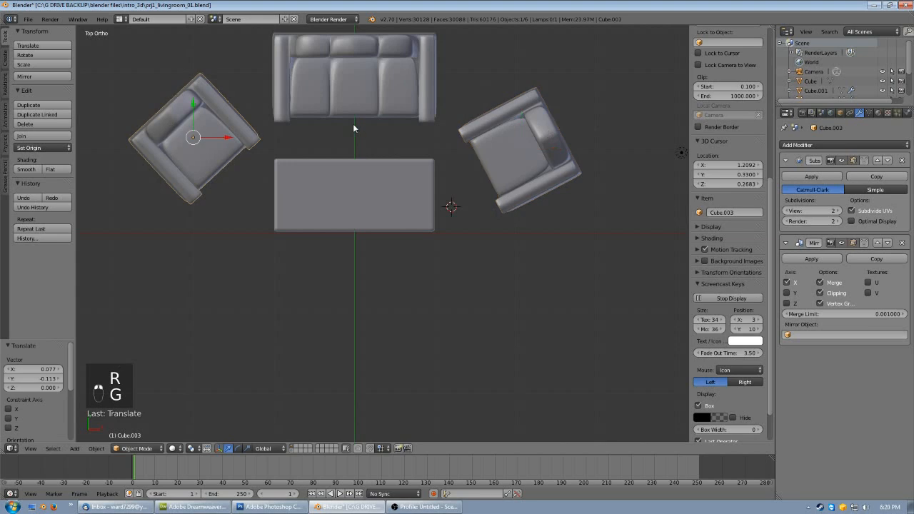
{"action": "key", "text": "r"}
{"action": "left_click", "coordinate": [345, 102]}
{"action": "key", "text": "g"}
{"action": "left_click", "coordinate": [339, 103]}
{"action": "key", "text": "r"}
{"action": "left_click", "coordinate": [336, 103]}
{"action": "key", "text": "g"}
{"action": "left_click", "coordinate": [341, 107]}
{"action": "scroll", "coordinate": [374, 169], "scroll_direction": "down", "scroll_amount": 2}
{"action": "middle_click_drag", "start_coordinate": [383, 301], "coordinate": [405, 211]}
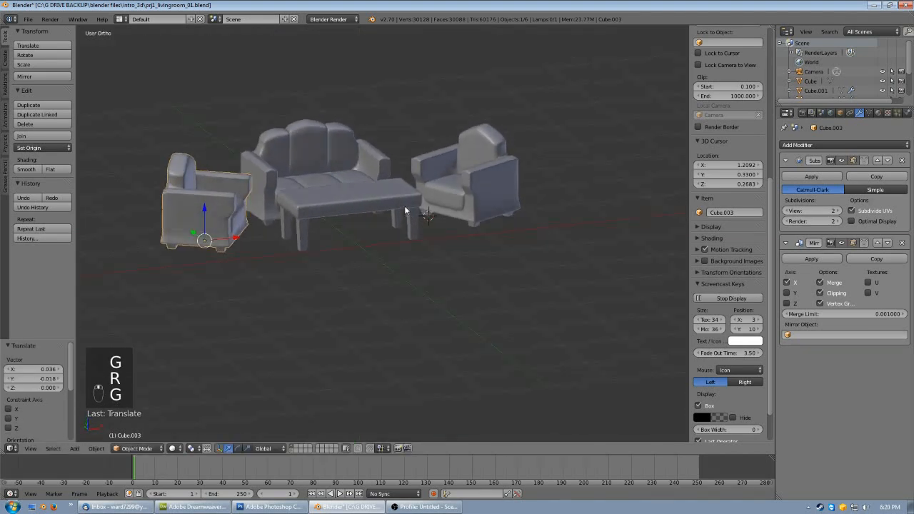
- Show the room's layer along with the furniture and open the coffee table's mesh for editing in an orthographic front view
{"action": "left_click", "coordinate": [291, 451], "text": "shift"}
{"action": "scroll", "coordinate": [351, 357], "scroll_direction": "up", "scroll_amount": 4}
{"action": "middle_click_drag", "start_coordinate": [365, 274], "coordinate": [360, 347]}
{"action": "scroll", "coordinate": [397, 365], "scroll_direction": "down", "scroll_amount": 3}
{"action": "key", "text": "KP_5"}
{"action": "right_click", "coordinate": [387, 317]}
{"action": "middle_click_drag", "start_coordinate": [387, 317], "coordinate": [371, 329]}
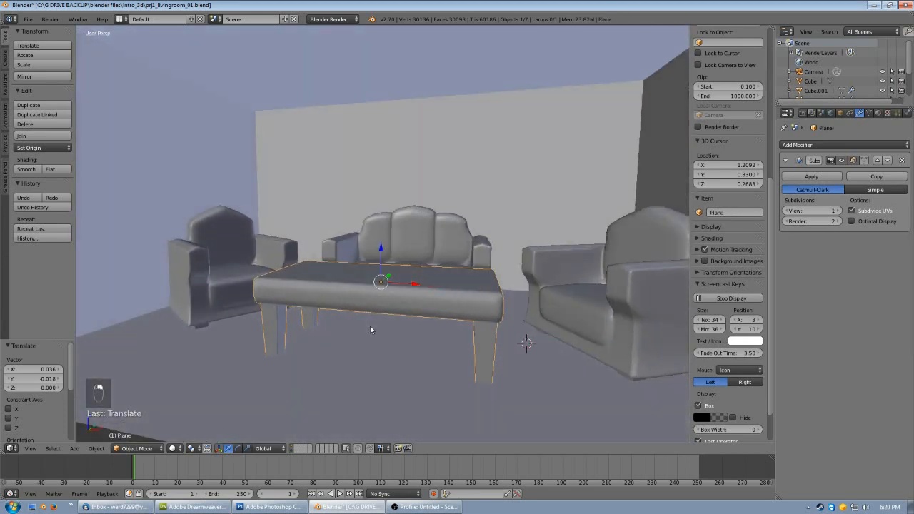
{"action": "key", "text": "Tab"}
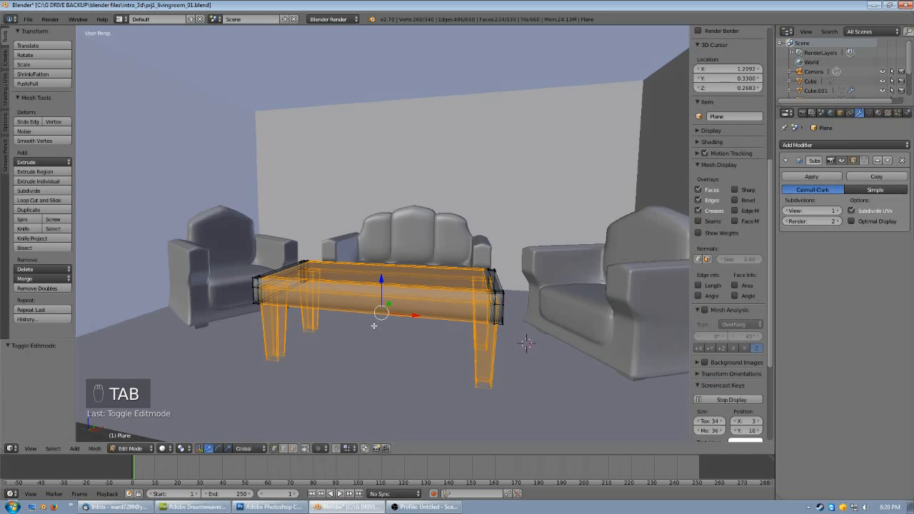
{"action": "key", "text": "KP_1"}
{"action": "key", "text": "KP_5"}
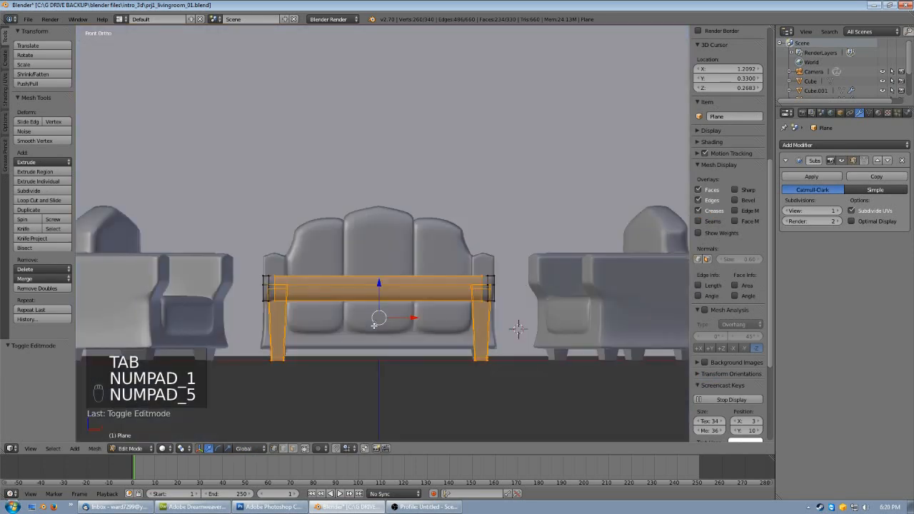
- Box-select the tabletop together with the upper leg vertices and lower them in Z to make the coffee table shorter
{"action": "key", "text": "a"}
{"action": "key", "text": "a"}
{"action": "key", "text": "b"}
{"action": "left_click_drag", "start_coordinate": [251, 350], "coordinate": [509, 393]}
{"action": "key", "text": "a"}
{"action": "key", "text": "b"}
{"action": "left_click_drag", "start_coordinate": [516, 323], "coordinate": [244, 229]}
{"action": "left_click_drag", "start_coordinate": [379, 251], "coordinate": [378, 270]}
{"action": "key", "text": "Tab"}
- Examine the furnished room in perspective from several angles with nothing selected
{"action": "middle_click_drag", "start_coordinate": [378, 270], "coordinate": [455, 313]}
{"action": "mouse_move", "coordinate": [363, 321]}
{"action": "middle_mouse_down"}
{"action": "mouse_move", "coordinate": [313, 332]}
{"action": "mouse_move", "coordinate": [360, 321]}
{"action": "middle_mouse_up"}
{"action": "key", "text": "KP_5"}
{"action": "key", "text": "a"}
{"action": "key", "text": "a"}
{"action": "scroll", "coordinate": [360, 321], "scroll_direction": "down", "scroll_amount": 2}
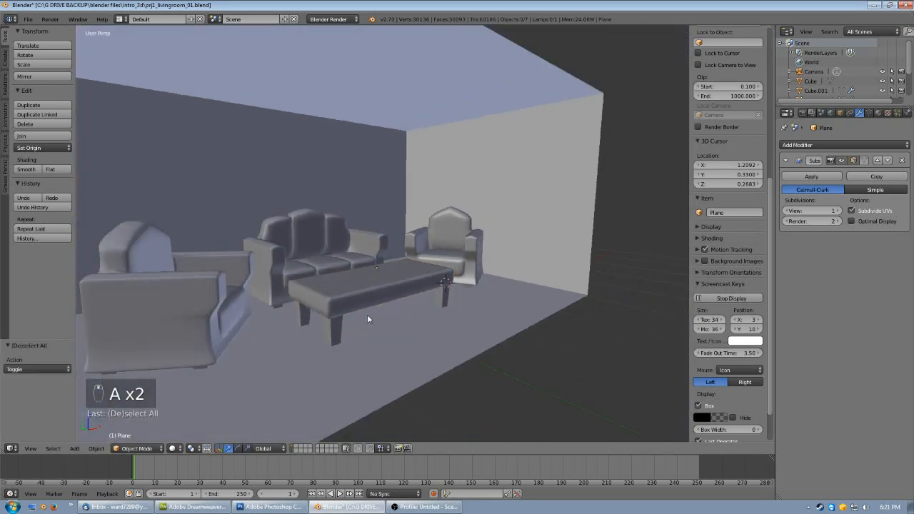
{"action": "middle_click_drag", "start_coordinate": [415, 288], "coordinate": [435, 311], "text": "alt"}
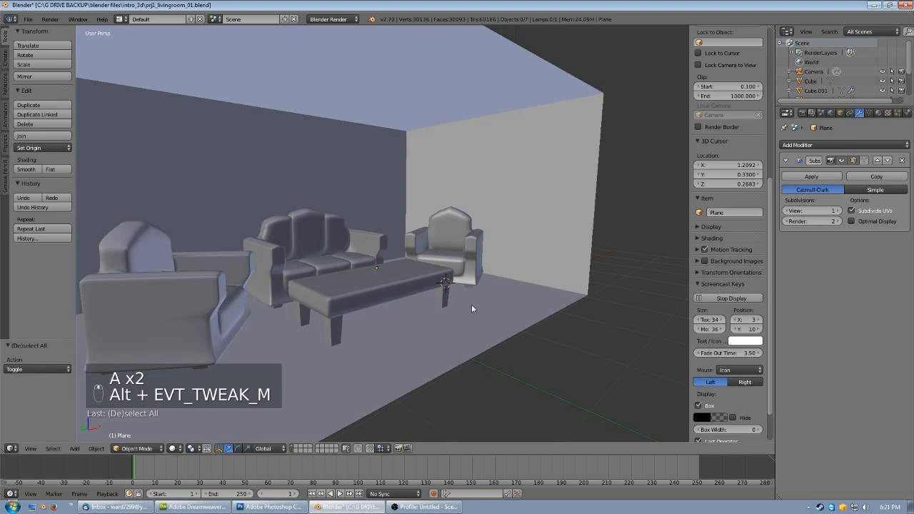
{"action": "middle_click_drag", "start_coordinate": [459, 304], "coordinate": [418, 293]}
{"action": "middle_click_drag", "start_coordinate": [475, 289], "coordinate": [410, 288]}
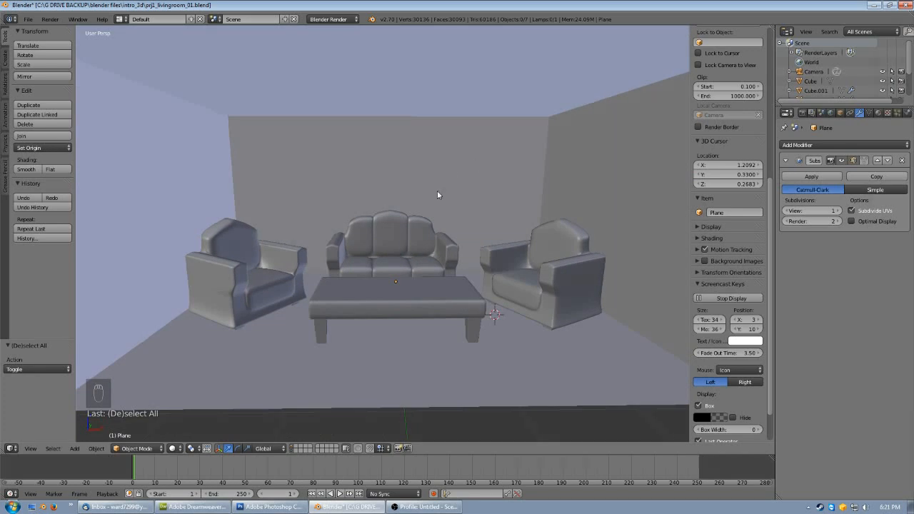
- Open the room's mesh for editing and turn off the face normals display
{"action": "right_click", "coordinate": [450, 171]}
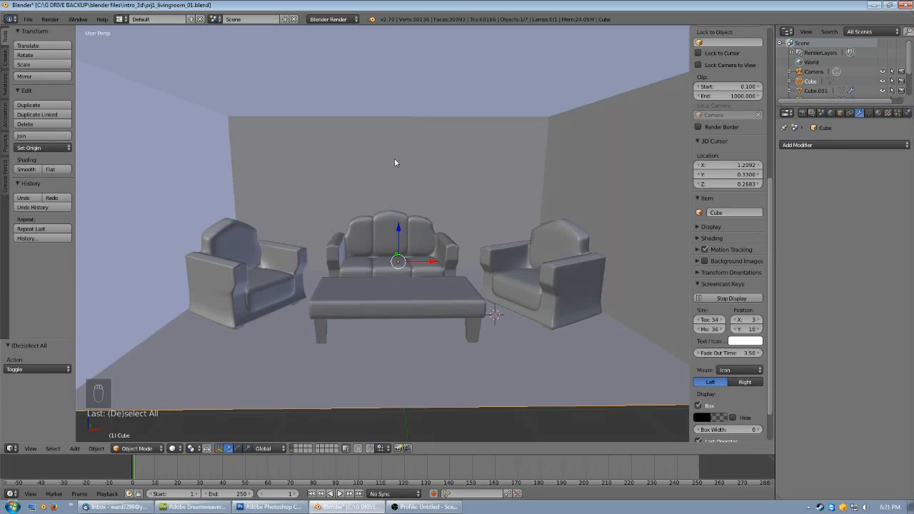
{"action": "scroll", "coordinate": [415, 174], "scroll_direction": "down", "scroll_amount": 2}
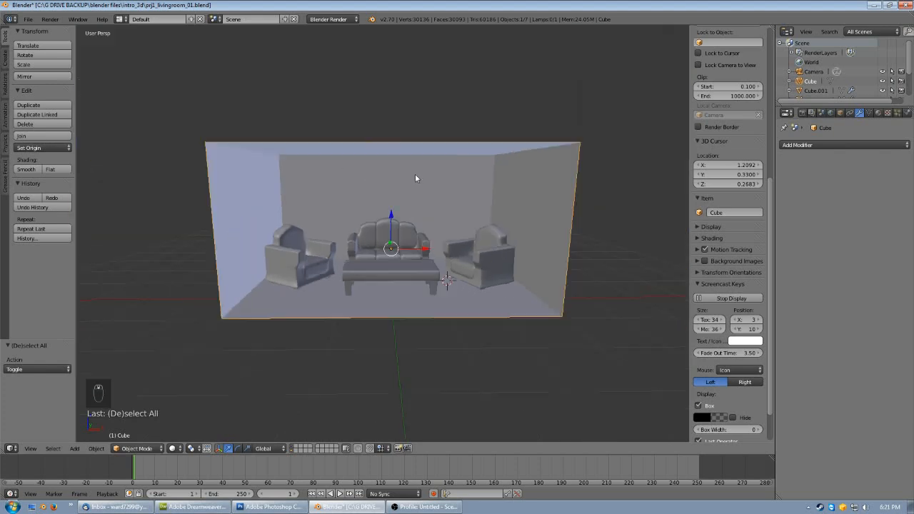
{"action": "key", "text": "Tab"}
{"action": "scroll", "coordinate": [407, 174], "scroll_direction": "up", "scroll_amount": 2}
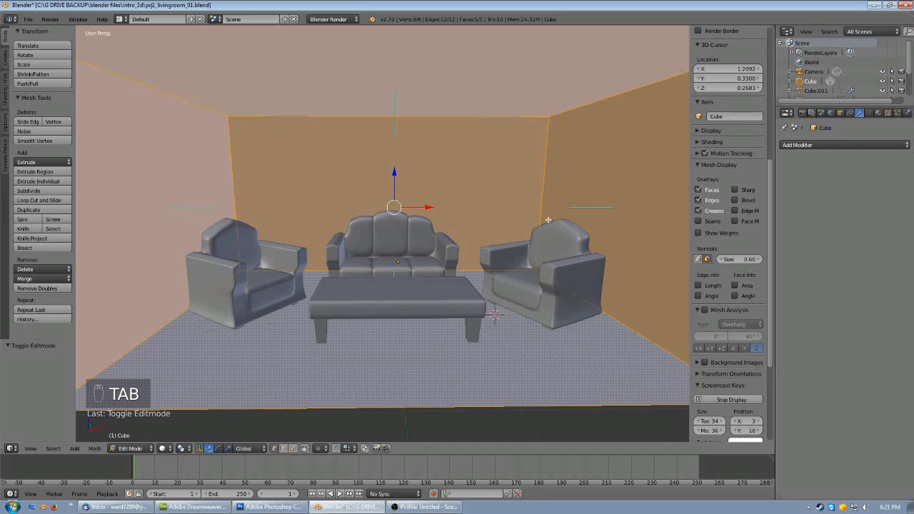
{"action": "left_click", "coordinate": [708, 260]}
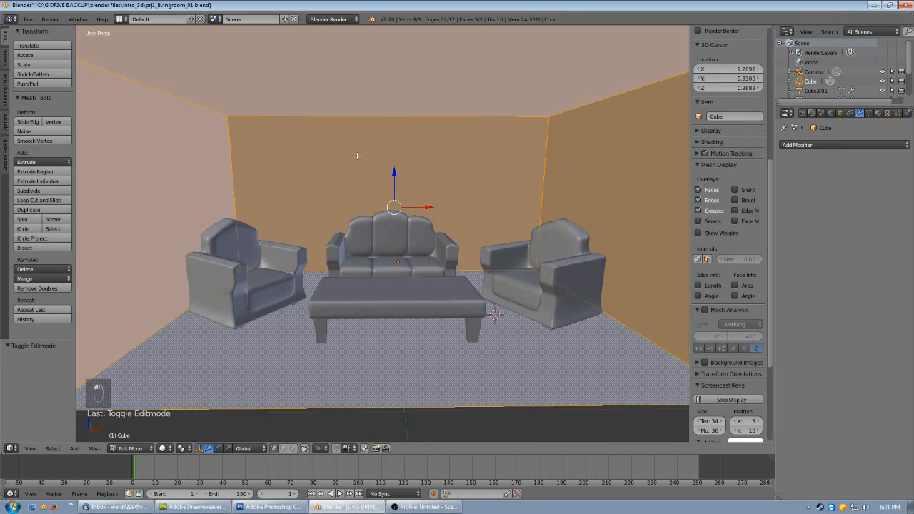
- Add two vertical loop cuts through the room's back wall, floor and ceiling and scale them apart 1.340 in X
{"action": "key", "text": "ctrl+r"}
{"action": "scroll", "coordinate": [393, 132], "scroll_direction": "up", "scroll_amount": 1}
{"action": "left_click", "coordinate": [393, 132]}
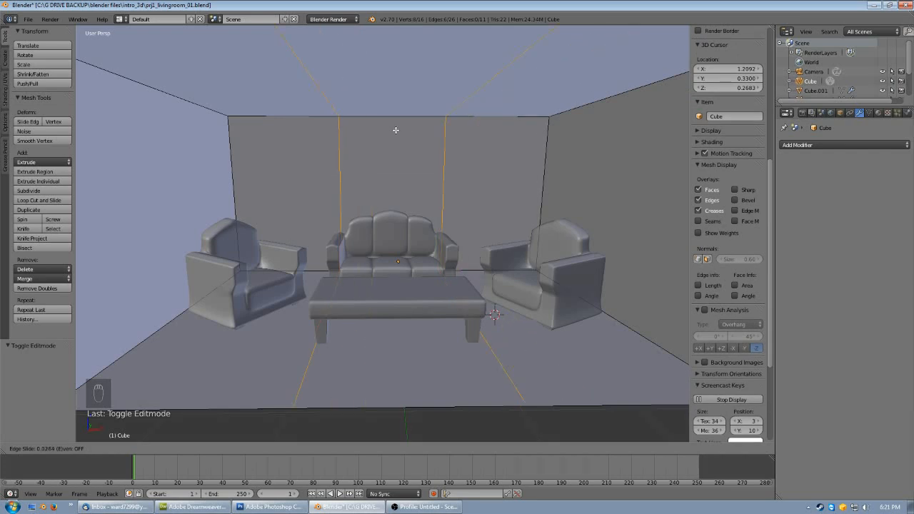
{"action": "left_click", "coordinate": [398, 131]}
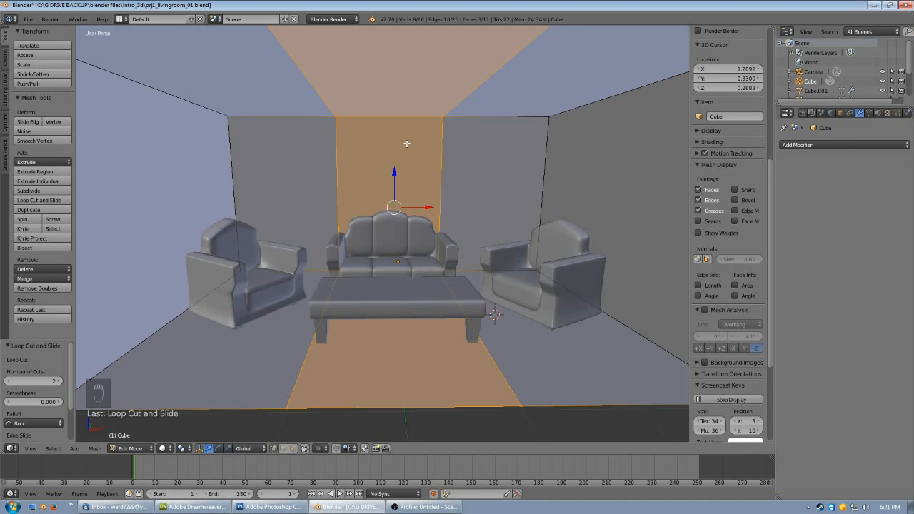
{"action": "key", "text": "s"}
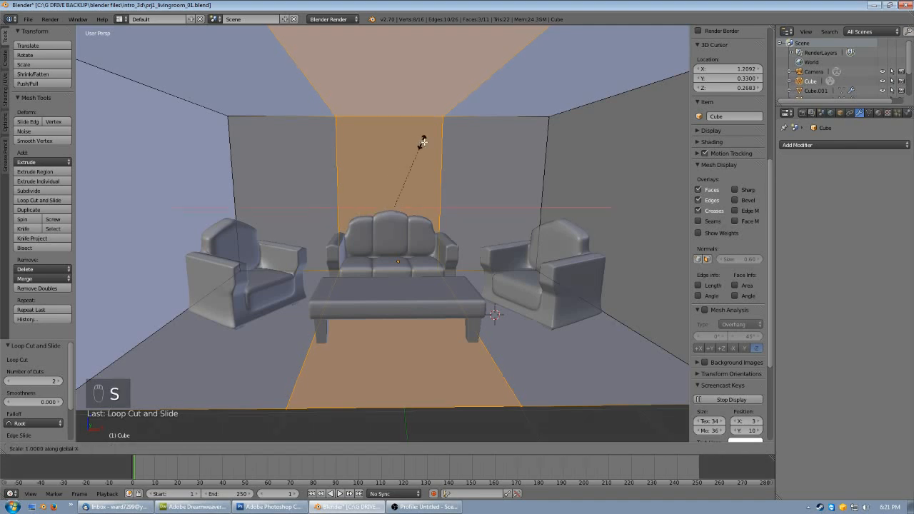
{"action": "key", "text": "x"}
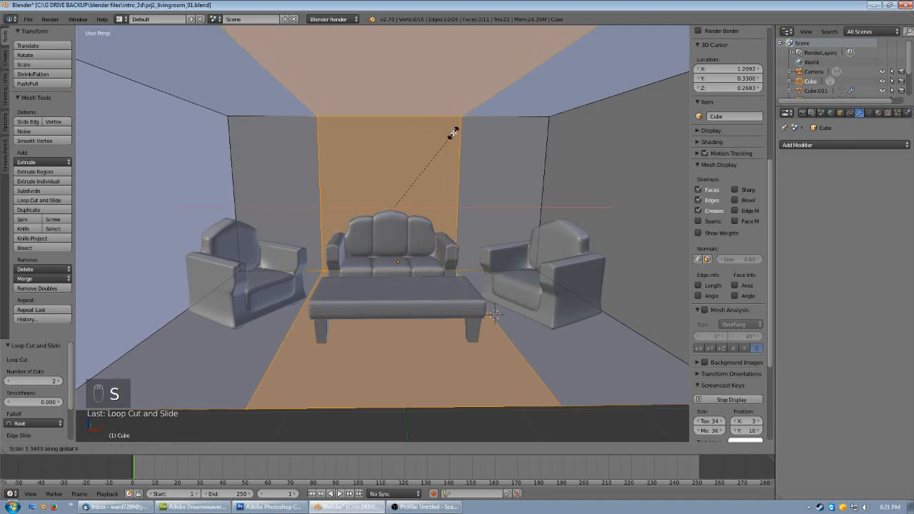
{"action": "left_click", "coordinate": [453, 133]}
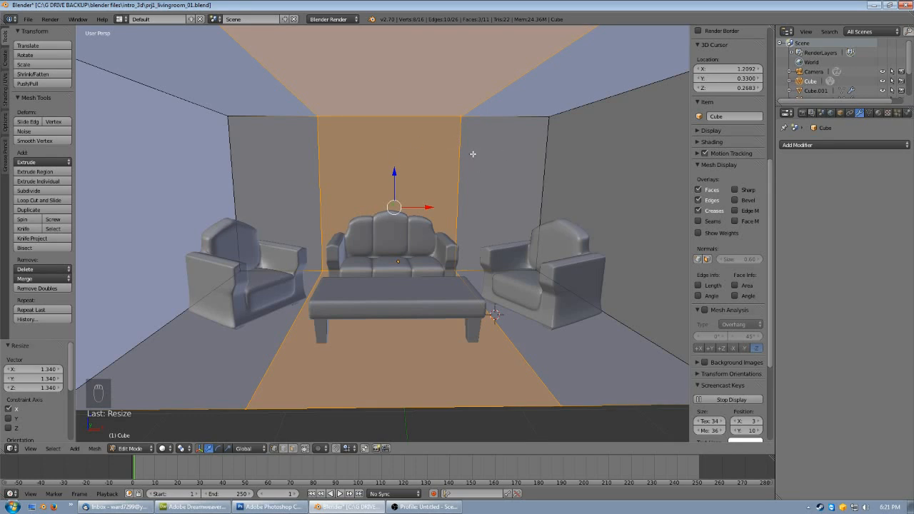
- Add two horizontal loop cuts around the room's walls, keeping them evenly spaced without sliding
{"action": "key", "text": "ctrl+r"}
{"action": "scroll", "coordinate": [473, 154], "scroll_direction": "up", "scroll_amount": 1}
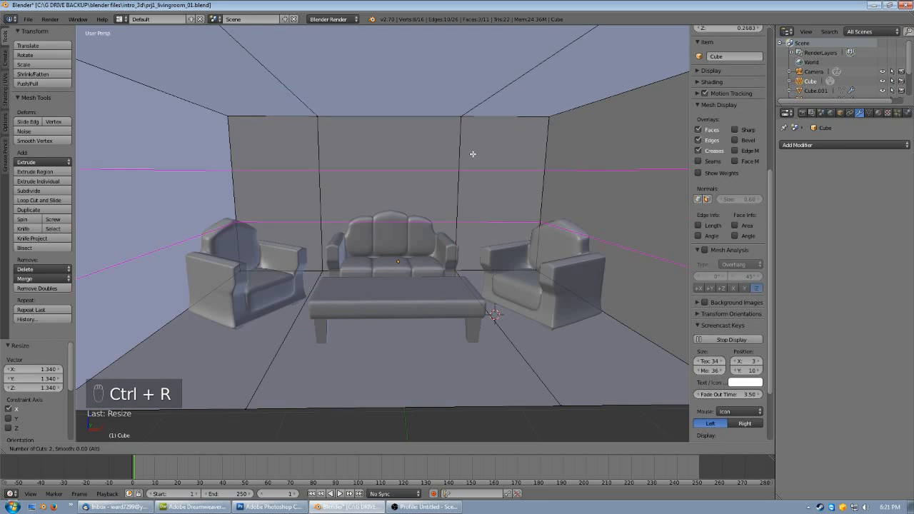
{"action": "left_click", "coordinate": [473, 153]}
{"action": "right_click", "coordinate": [473, 154]}
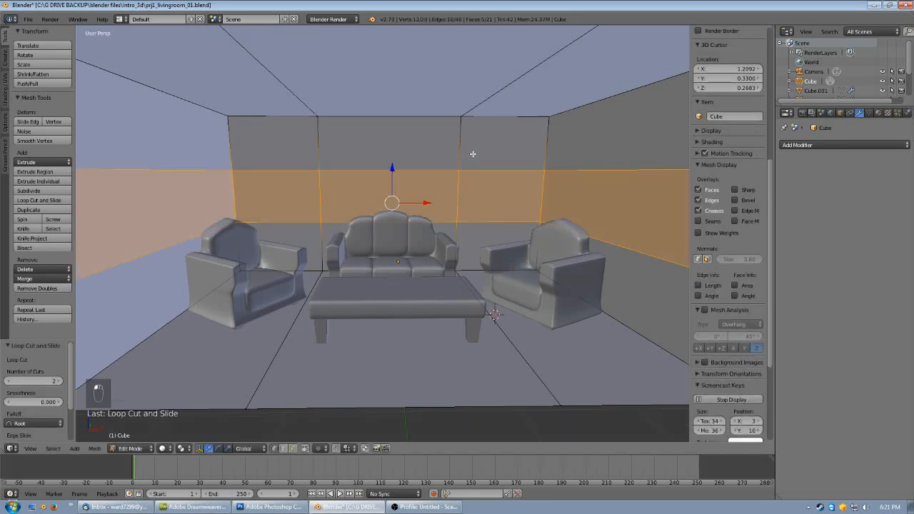
- Scale the horizontal wall band taller along Z and raise it about 0.233 in Z
{"action": "key", "text": "s"}
{"action": "key", "text": "z"}
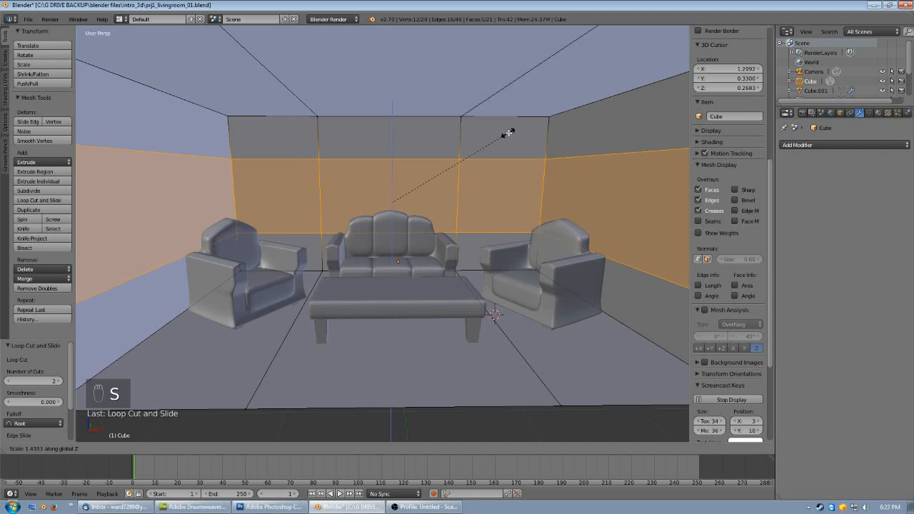
{"action": "left_click", "coordinate": [516, 125]}
{"action": "left_click_drag", "start_coordinate": [391, 169], "coordinate": [393, 154]}
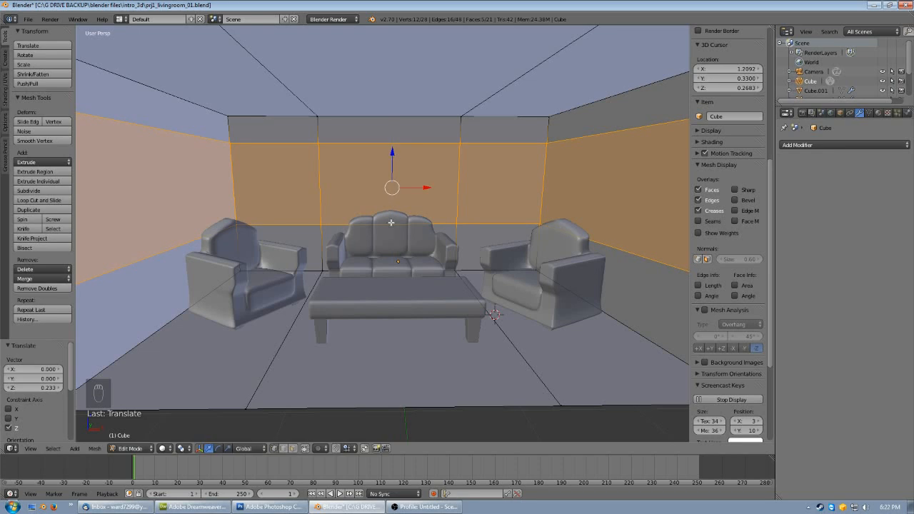
- Delete the middle face of the back wall to open the window, and leave mesh editing
{"action": "left_click", "coordinate": [293, 449]}
{"action": "right_click", "coordinate": [405, 205]}
{"action": "key", "text": "Delete"}
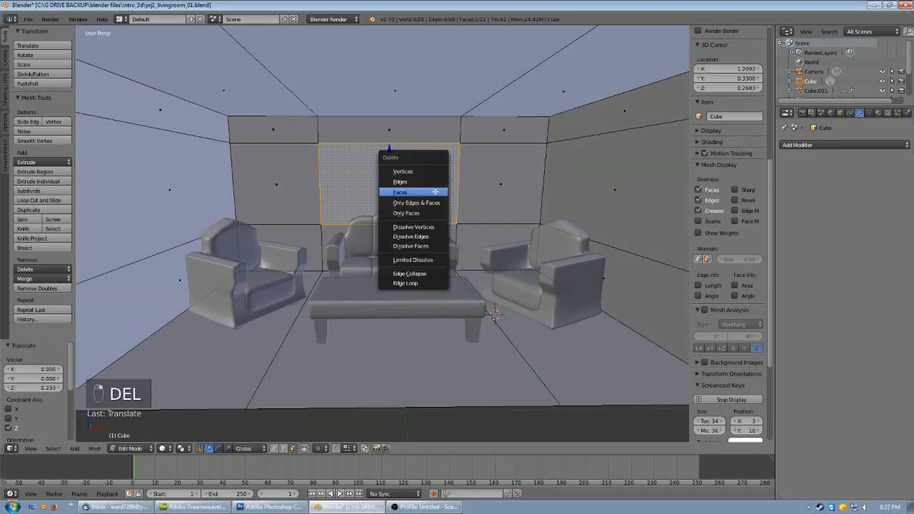
{"action": "left_click", "coordinate": [434, 191]}
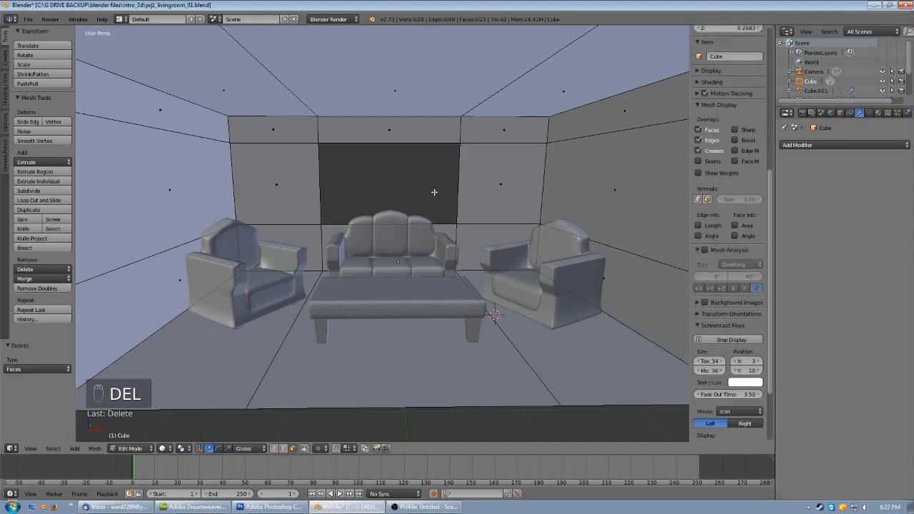
{"action": "key", "text": "Tab"}
{"action": "middle_click_drag", "start_coordinate": [436, 198], "coordinate": [391, 226]}
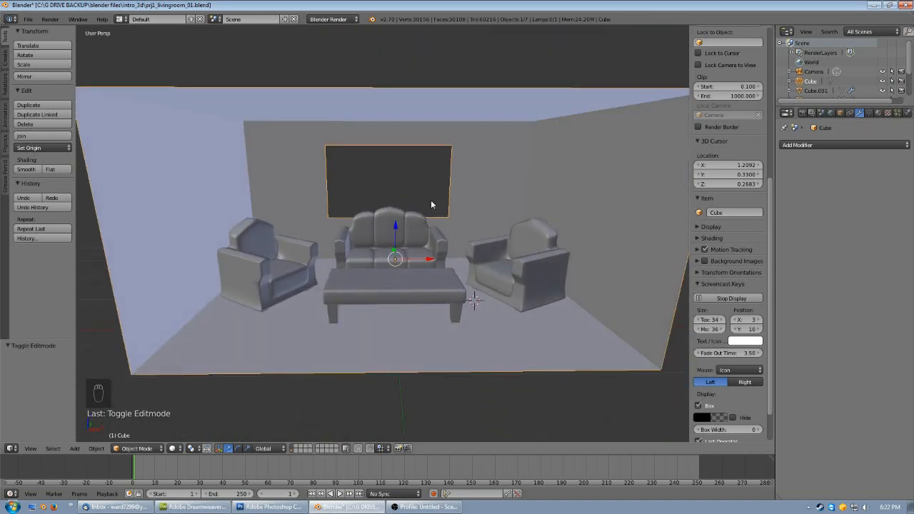
- Reopen the room mesh for editing, select the window opening's four corner vertices and snap the 3D cursor to their centre
{"action": "key", "text": "Tab"}
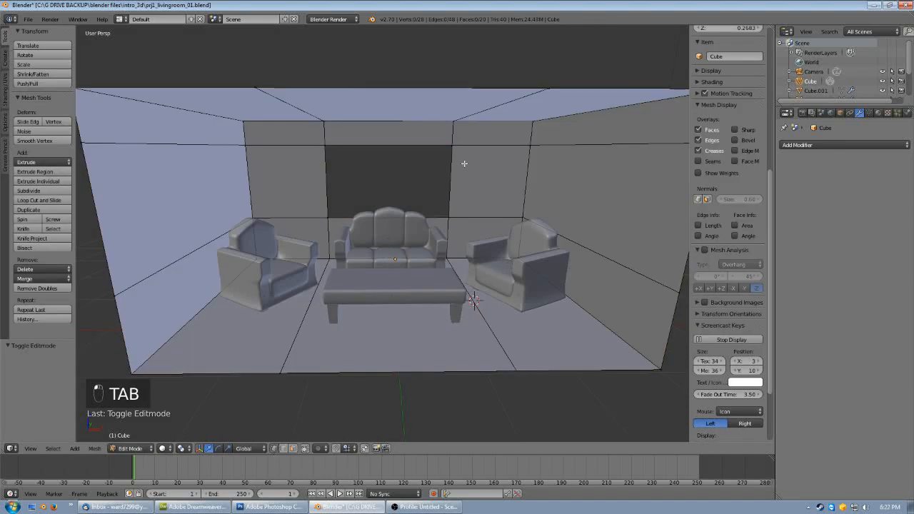
{"action": "right_click", "coordinate": [451, 145]}
{"action": "right_click", "coordinate": [450, 217], "text": "shift"}
{"action": "right_click", "coordinate": [328, 217], "text": "shift"}
{"action": "right_click", "coordinate": [321, 146], "text": "shift"}
{"action": "middle_click_drag", "start_coordinate": [313, 186], "coordinate": [407, 176]}
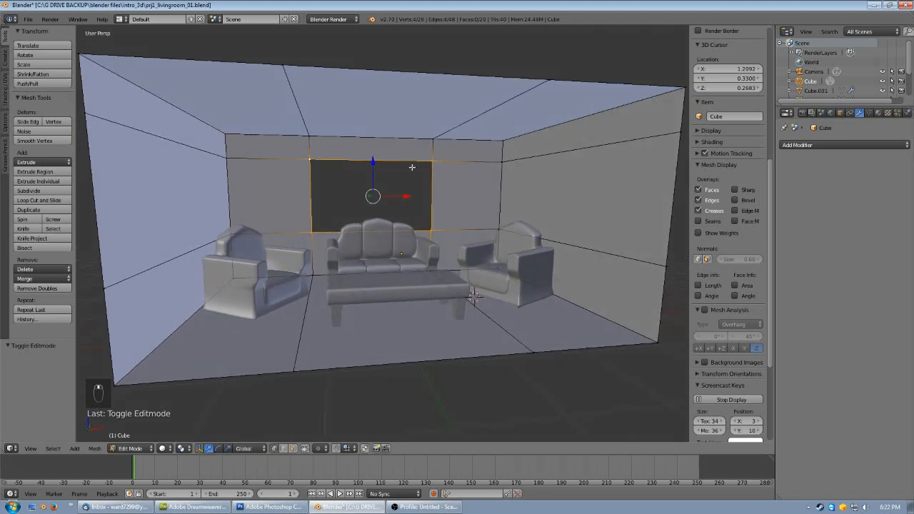
{"action": "key", "text": "shift+s"}
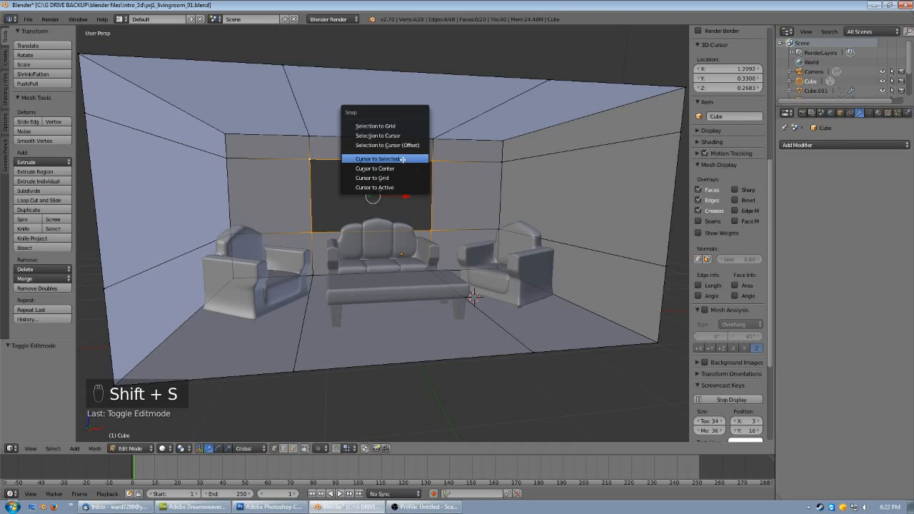
{"action": "left_click", "coordinate": [397, 159]}
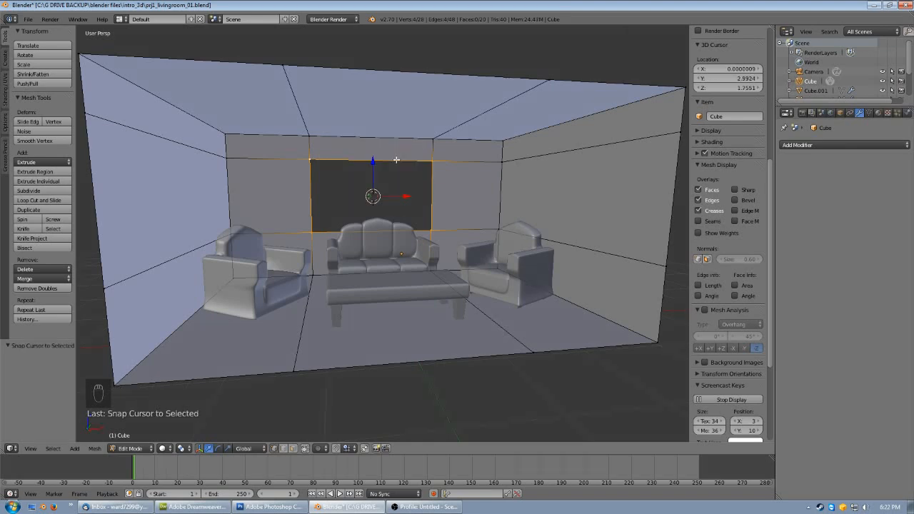
- Inspect the window opening from several angles inside the room and from behind the back wall
{"action": "scroll", "coordinate": [395, 254], "scroll_direction": "down", "scroll_amount": 4}
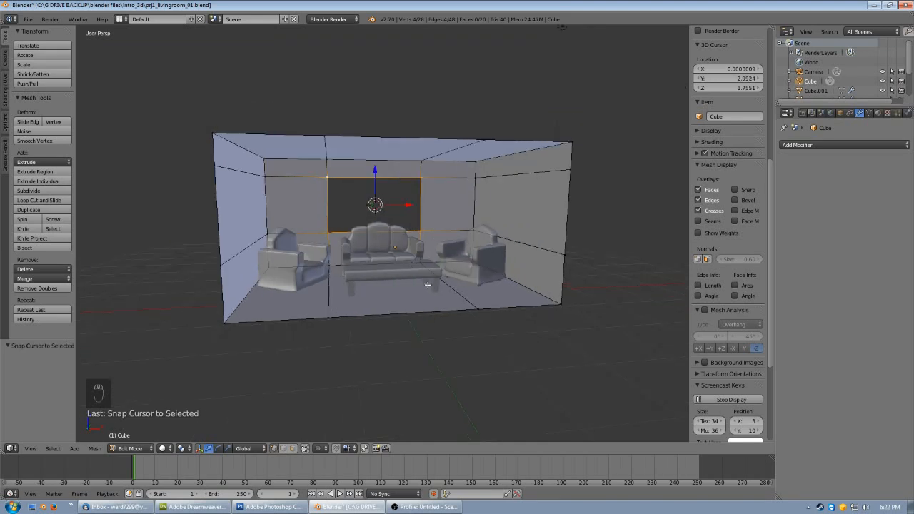
{"action": "middle_click_drag", "start_coordinate": [434, 310], "coordinate": [245, 332]}
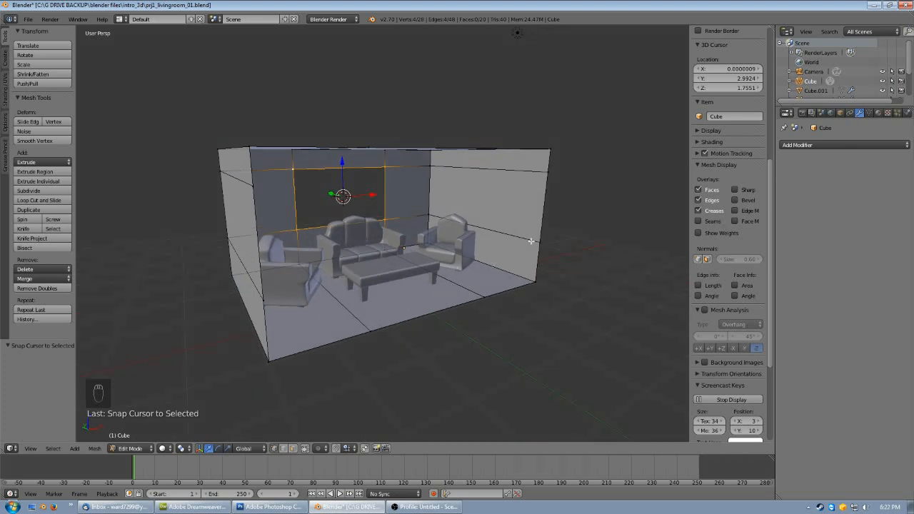
{"action": "scroll", "coordinate": [456, 220], "scroll_direction": "down", "scroll_amount": 2}
{"action": "middle_click_drag", "start_coordinate": [453, 219], "coordinate": [385, 208]}
{"action": "scroll", "coordinate": [380, 207], "scroll_direction": "up", "scroll_amount": 3}
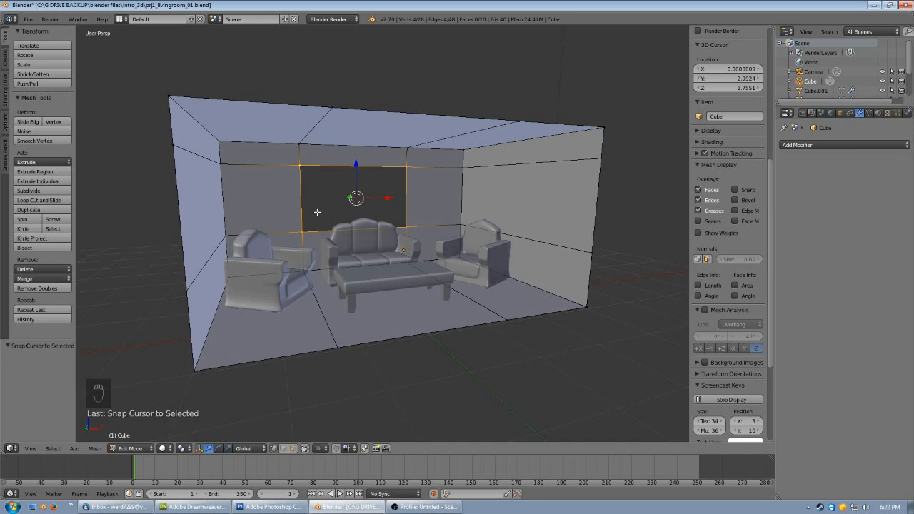
{"action": "middle_click_drag", "start_coordinate": [331, 214], "coordinate": [412, 217]}
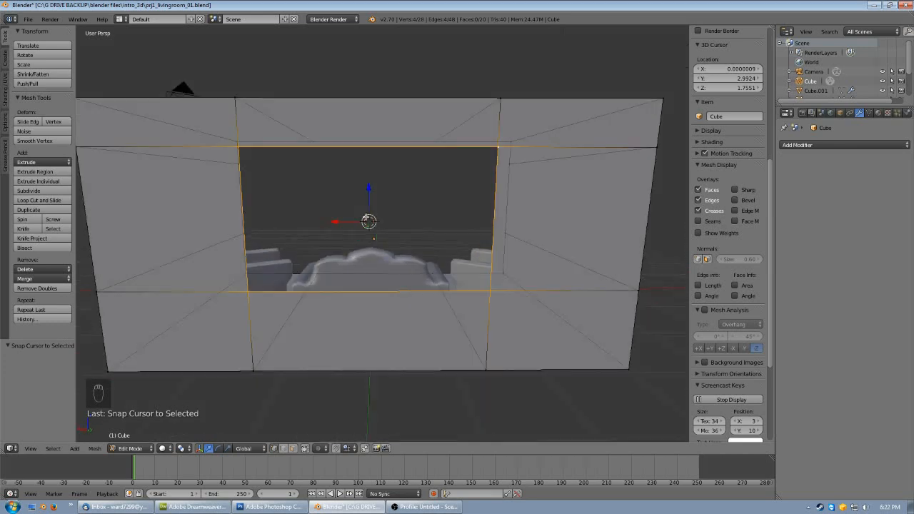
{"action": "middle_click_drag", "start_coordinate": [407, 188], "coordinate": [226, 201]}
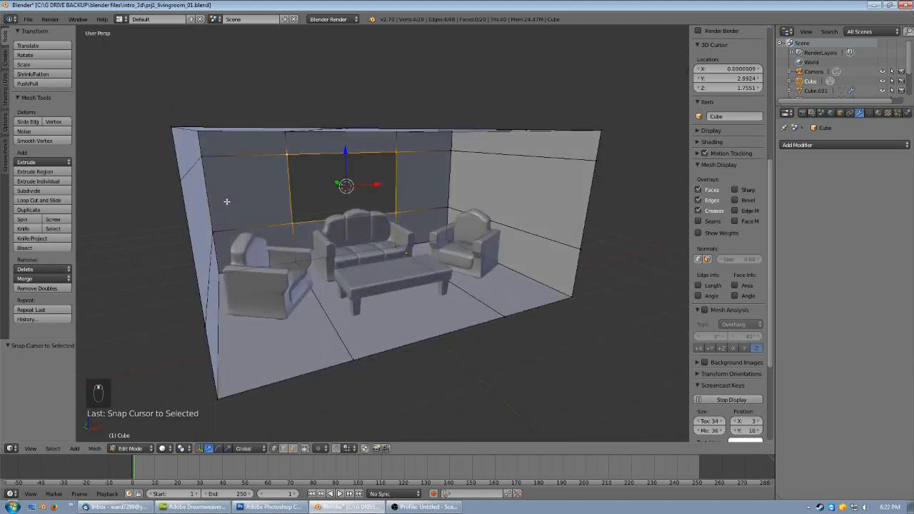
- Switch to front orthographic view, leave the room's mesh editing and add a cube at the window opening's centre
{"action": "key", "text": "KP_1"}
{"action": "key", "text": "KP_5"}
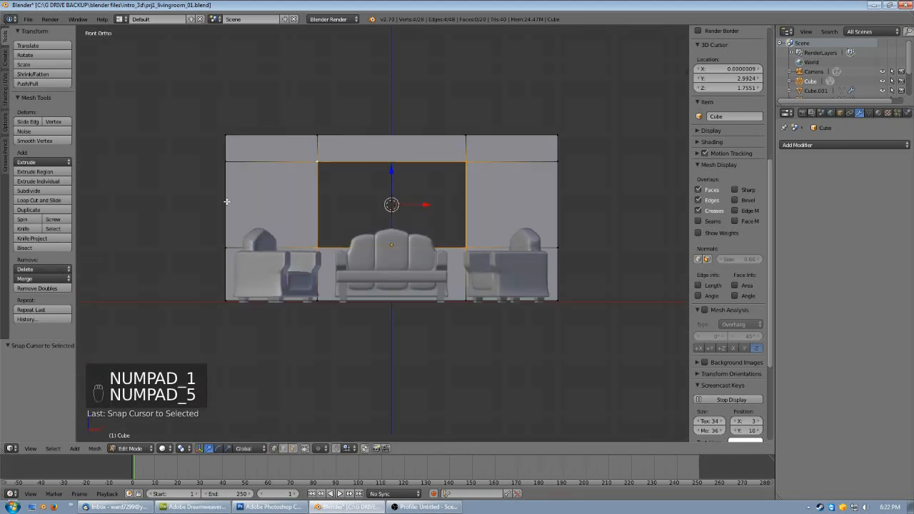
{"action": "scroll", "coordinate": [265, 201], "scroll_direction": "up", "scroll_amount": 3}
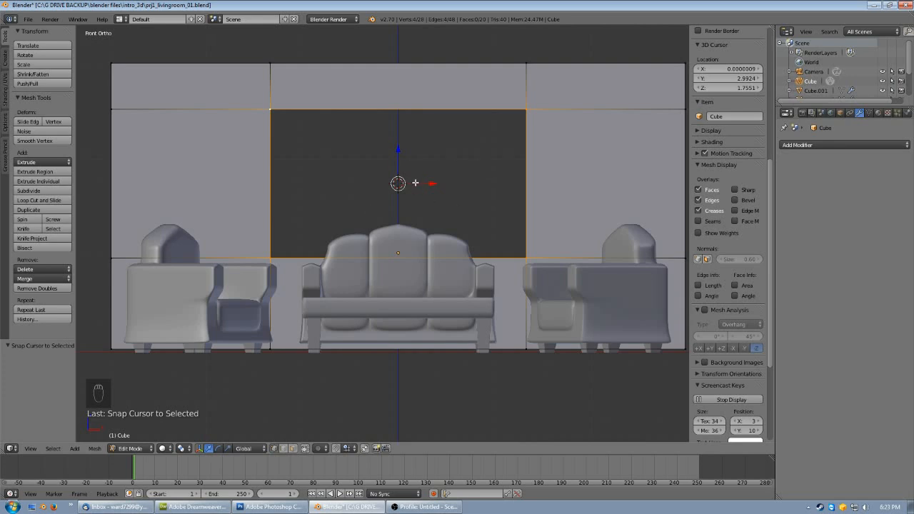
{"action": "key", "text": "Tab"}
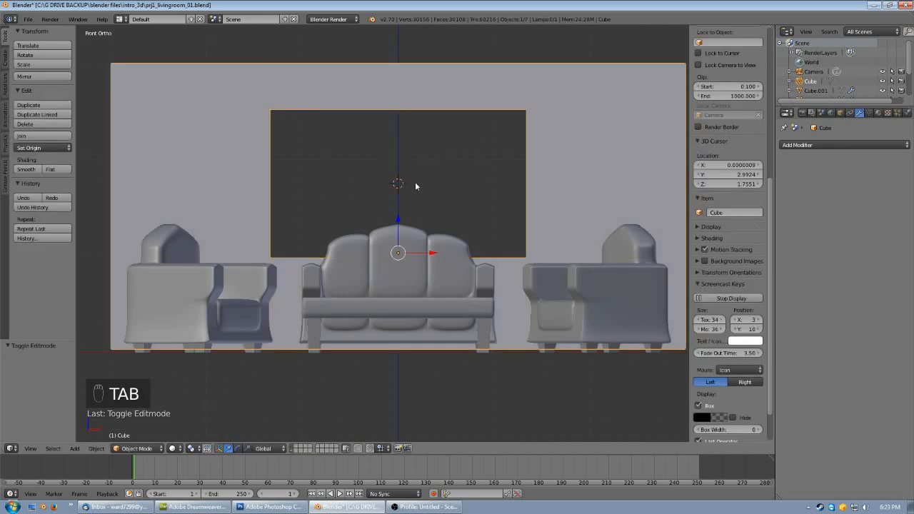
{"action": "key", "text": "shift+a"}
{"action": "mouse_move", "coordinate": [415, 183]}
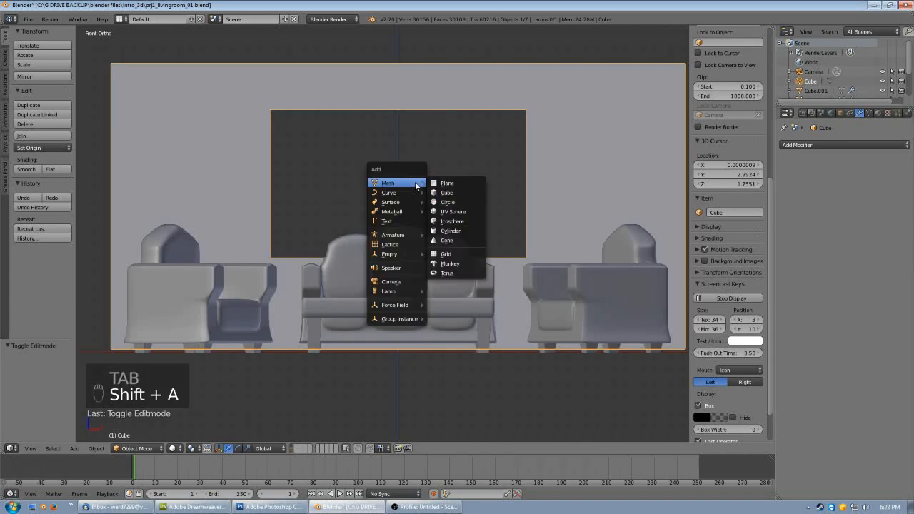
{"action": "left_click", "coordinate": [448, 193]}
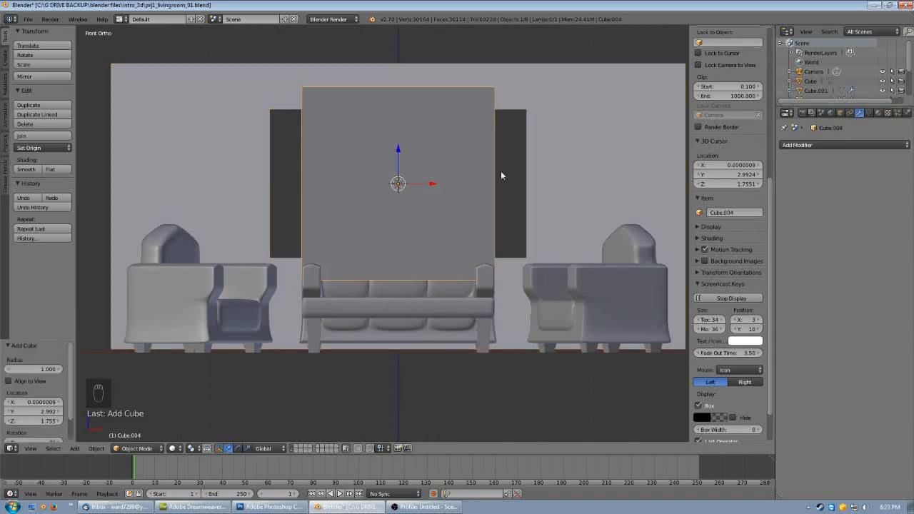
- Edit the cube into a thin horizontal bar slightly wider than the window, scaling it 0.084 overall, 0.270 in Z and 16.497 in X
{"action": "key", "text": "Tab"}
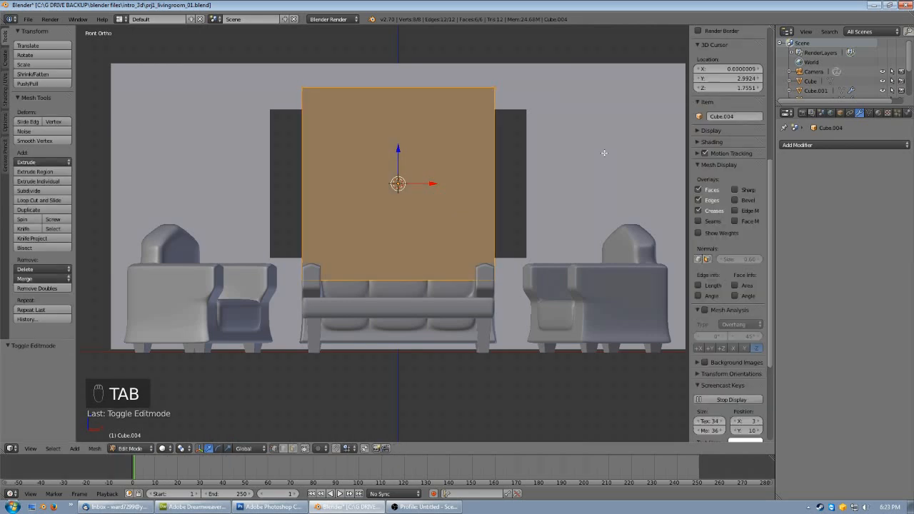
{"action": "key", "text": "s"}
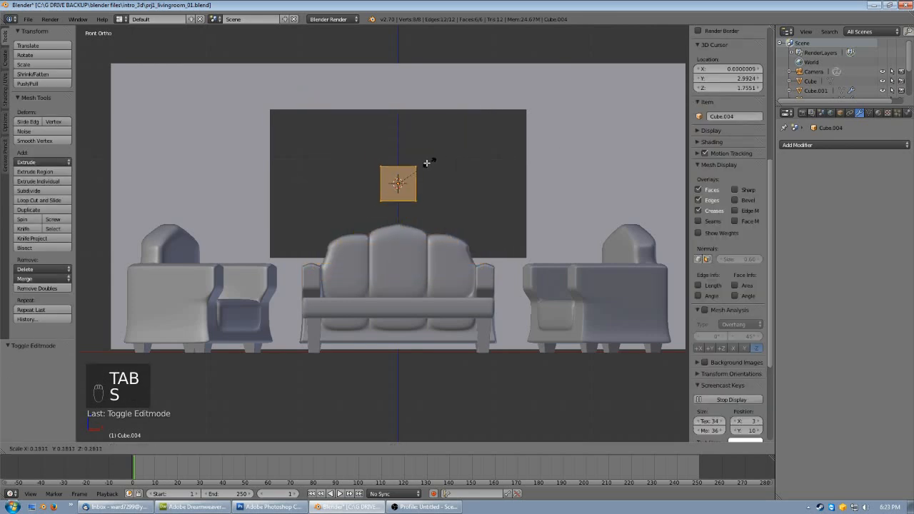
{"action": "left_click", "coordinate": [406, 167]}
{"action": "key", "text": "s"}
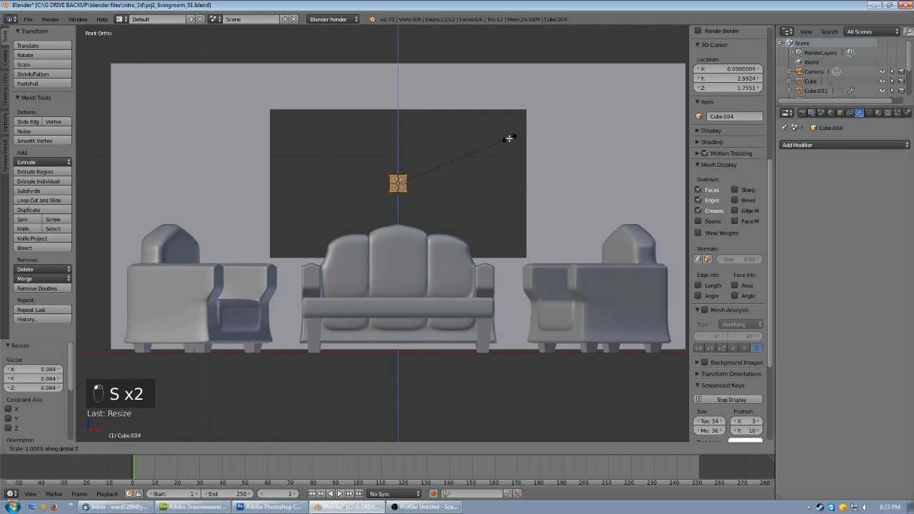
{"action": "left_click", "coordinate": [412, 153]}
{"action": "key", "text": "s"}
{"action": "key", "text": "x"}
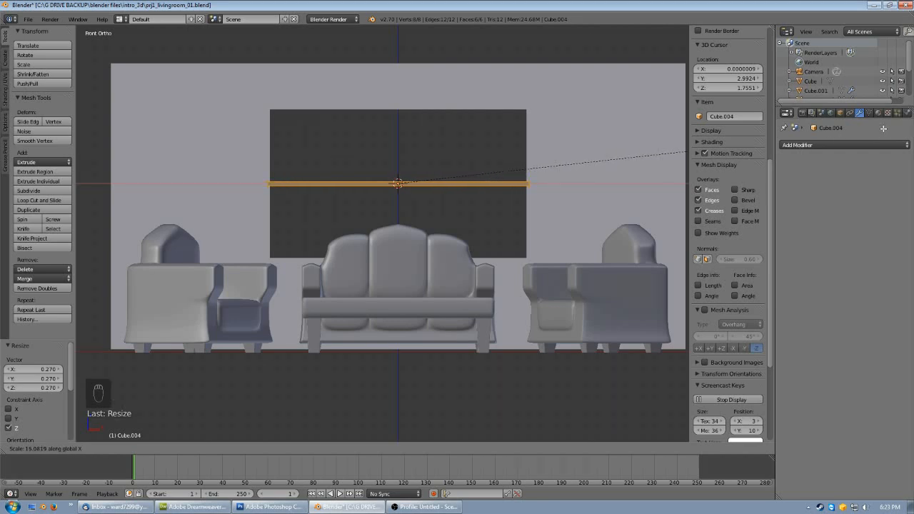
{"action": "left_click", "coordinate": [870, 131]}
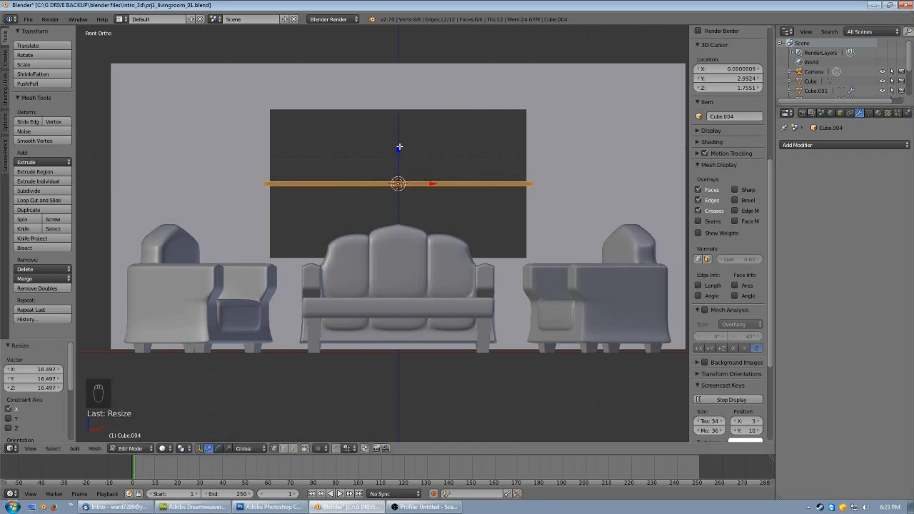
- Lower the bar 0.771 in Z onto the opening's bottom edge and duplicate it 1.522 up along Z to the top edge
{"action": "key", "text": "g"}
{"action": "key", "text": "z"}
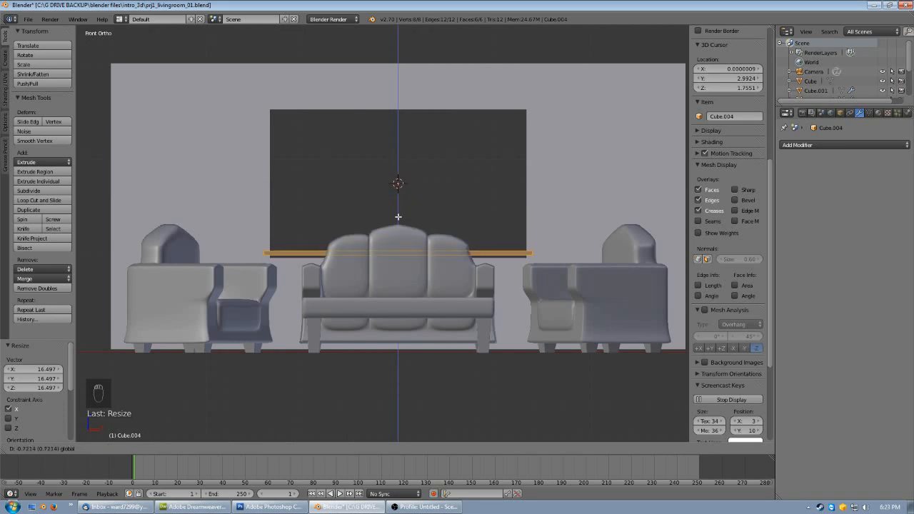
{"action": "left_click", "coordinate": [399, 220]}
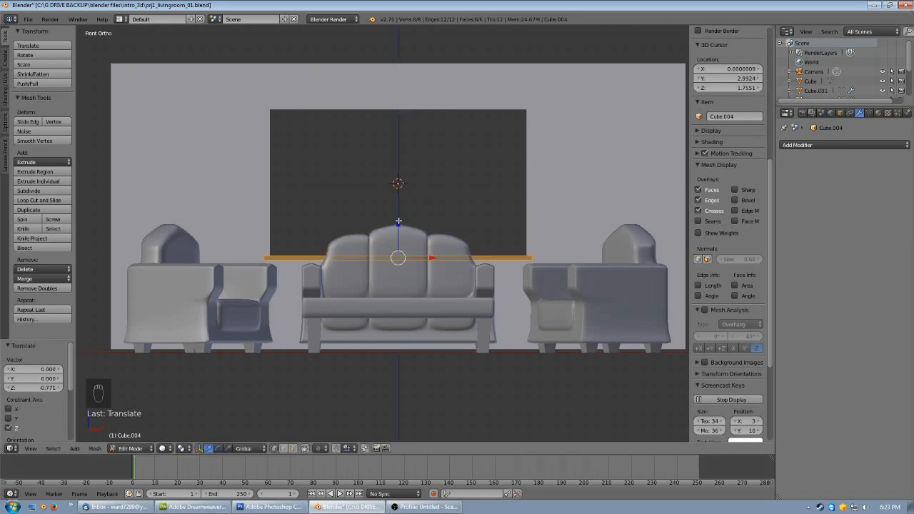
{"action": "key", "text": "shift+d"}
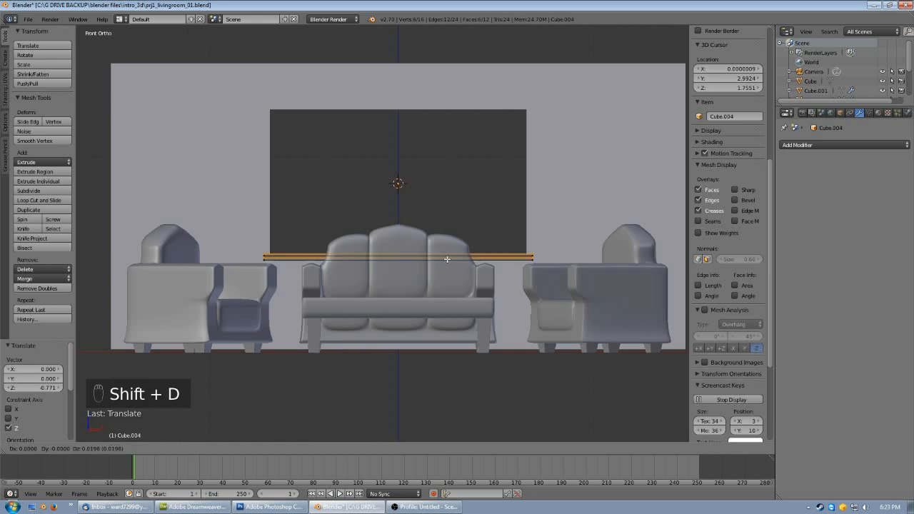
{"action": "key", "text": "z"}
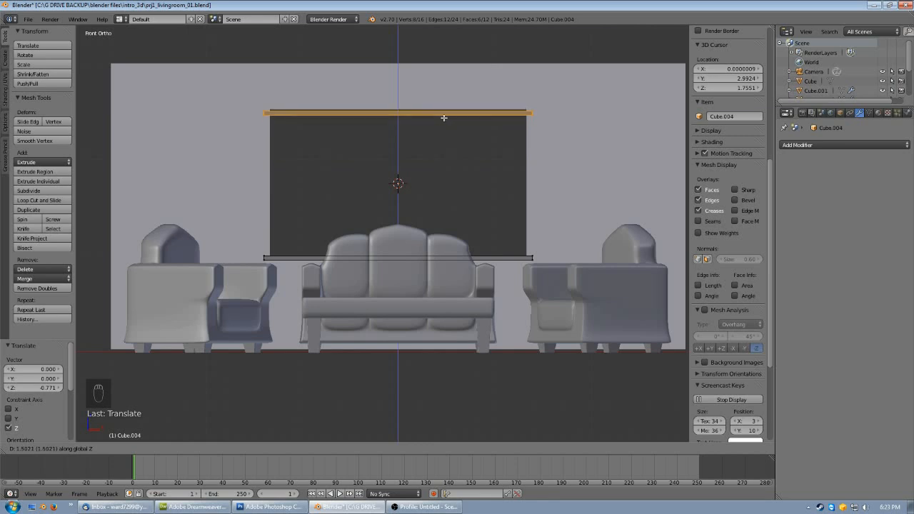
{"action": "left_click", "coordinate": [443, 115]}
- Thicken the upper window bar by scaling it 2.121 along Z
{"action": "middle_click_drag", "start_coordinate": [326, 180], "coordinate": [331, 197]}
{"action": "middle_click_drag", "start_coordinate": [338, 164], "coordinate": [297, 158]}
{"action": "key", "text": "s"}
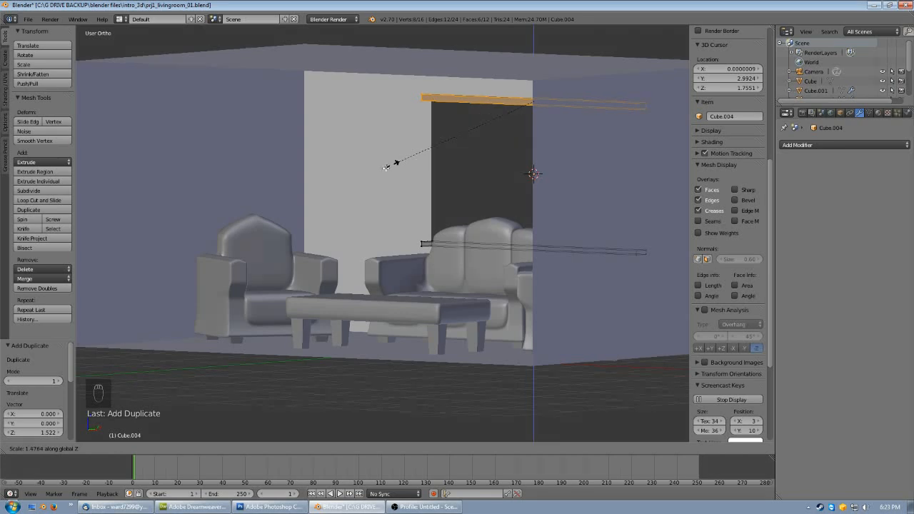
{"action": "left_click", "coordinate": [330, 194]}
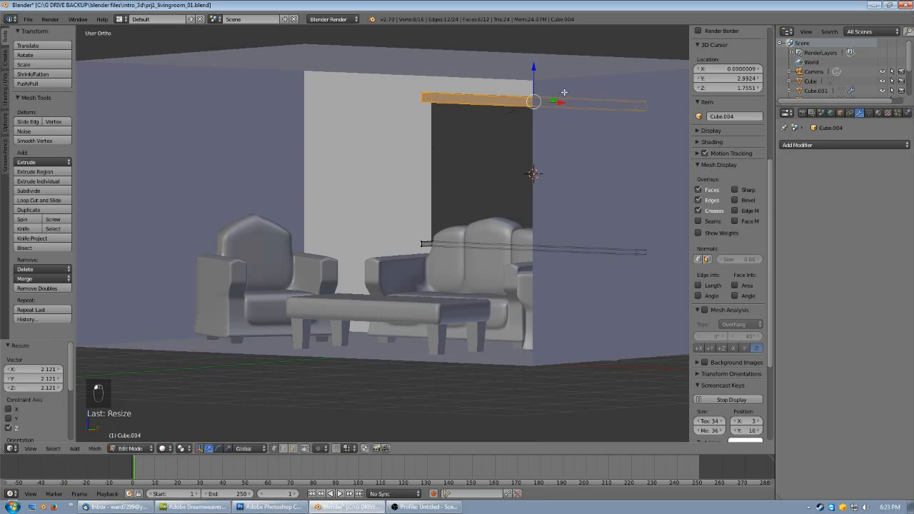
{"action": "key", "text": "s"}
{"action": "right_click", "coordinate": [563, 92]}
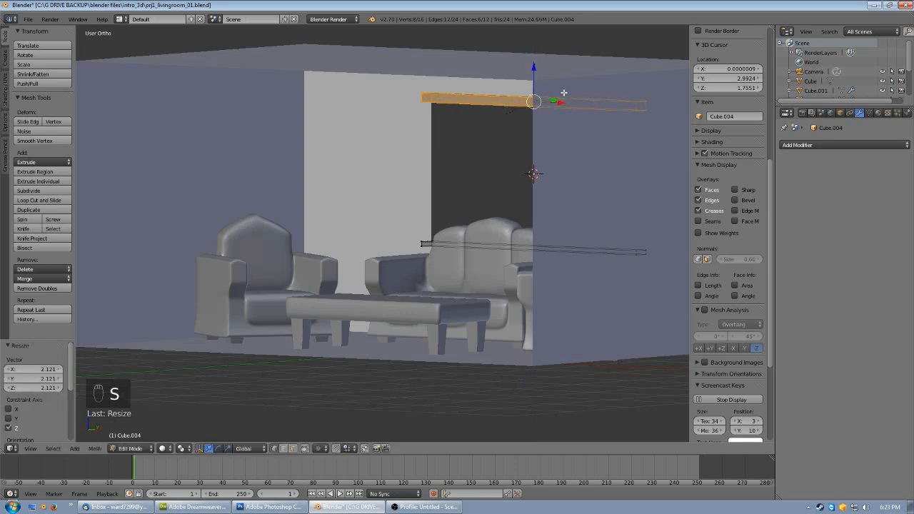
- Make the upper window bar shallower from the right side view by scaling it 0.292 along Y, and return to front view
{"action": "key", "text": "KP_3"}
{"action": "middle_click_drag", "start_coordinate": [614, 145], "coordinate": [424, 208], "text": "shift"}
{"action": "scroll", "coordinate": [459, 200], "scroll_direction": "up", "scroll_amount": 3}
{"action": "middle_click_drag", "start_coordinate": [480, 167], "coordinate": [459, 179], "text": "shift"}
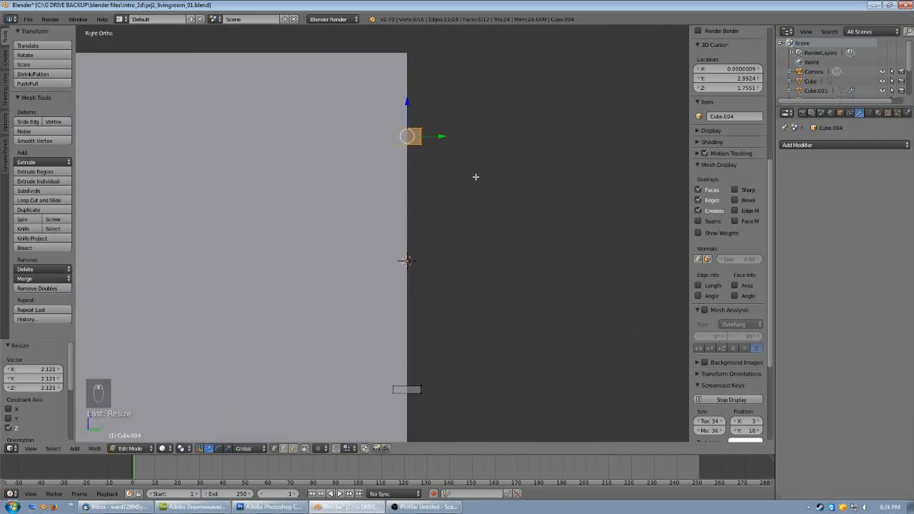
{"action": "key", "text": "s"}
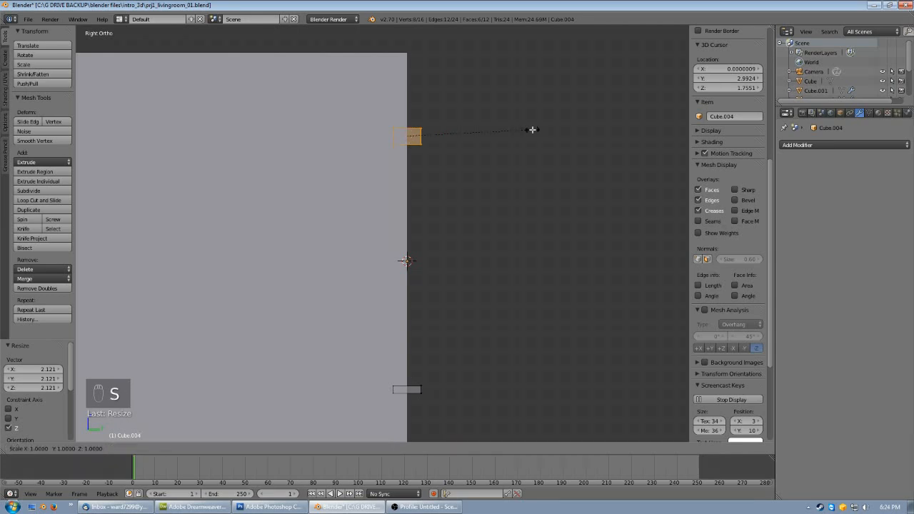
{"action": "key", "text": "y"}
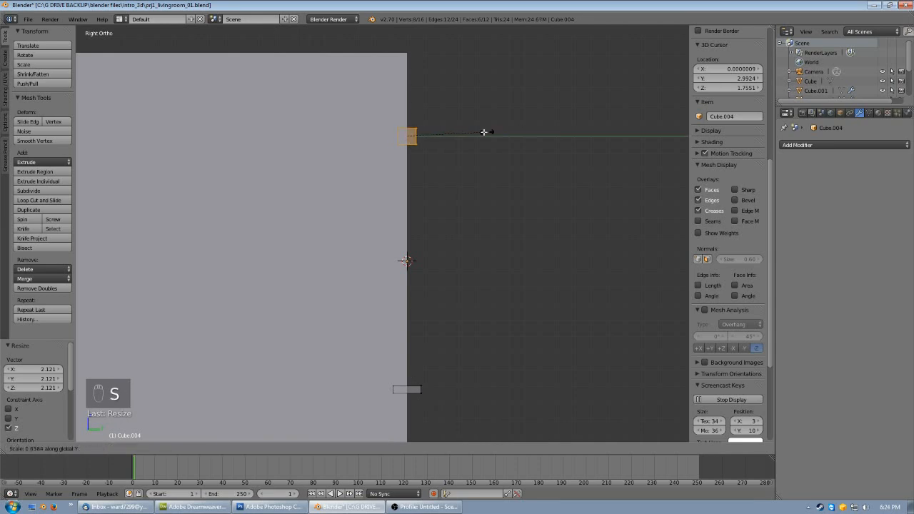
{"action": "left_click", "coordinate": [444, 134]}
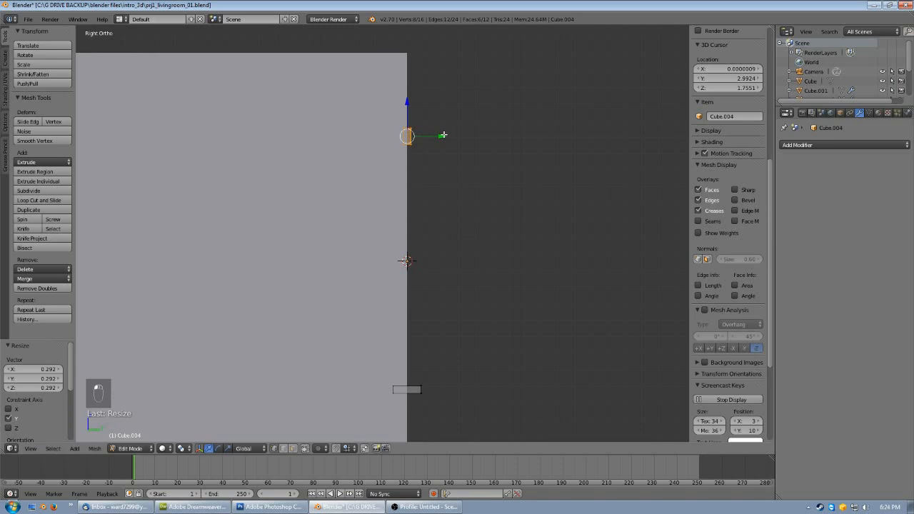
{"action": "key", "text": "KP_1"}
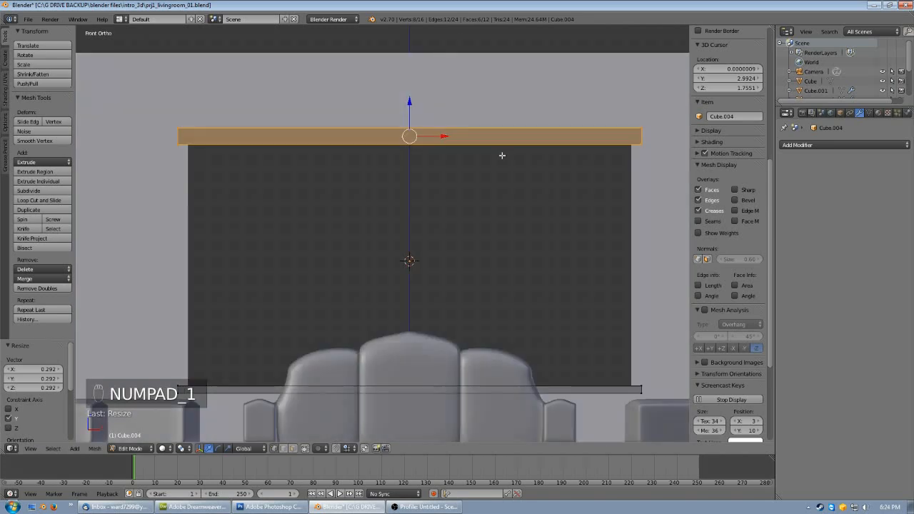
{"action": "middle_click_drag", "start_coordinate": [549, 165], "coordinate": [528, 112], "text": "shift"}
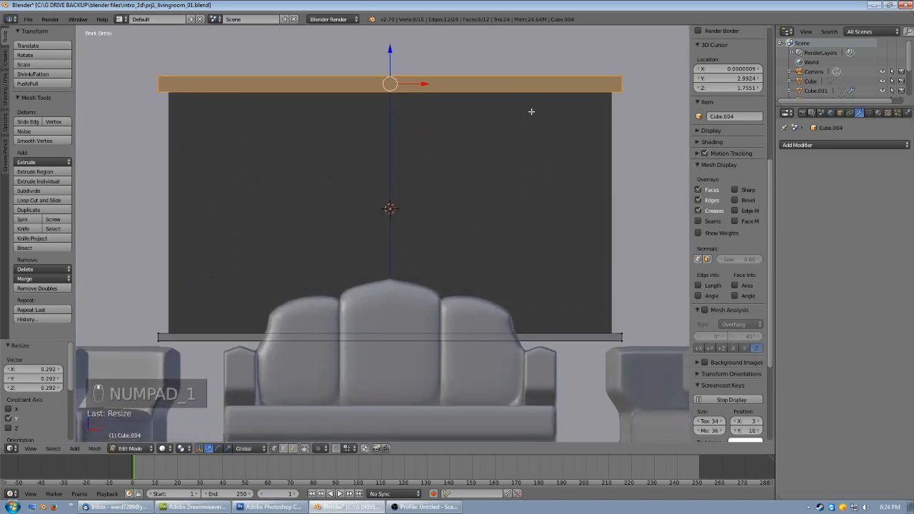
- Angle the ends of the upper window bar inward by scaling its bottom-edge vertices 0.930 along X
{"action": "key", "text": "a"}
{"action": "key", "text": "b"}
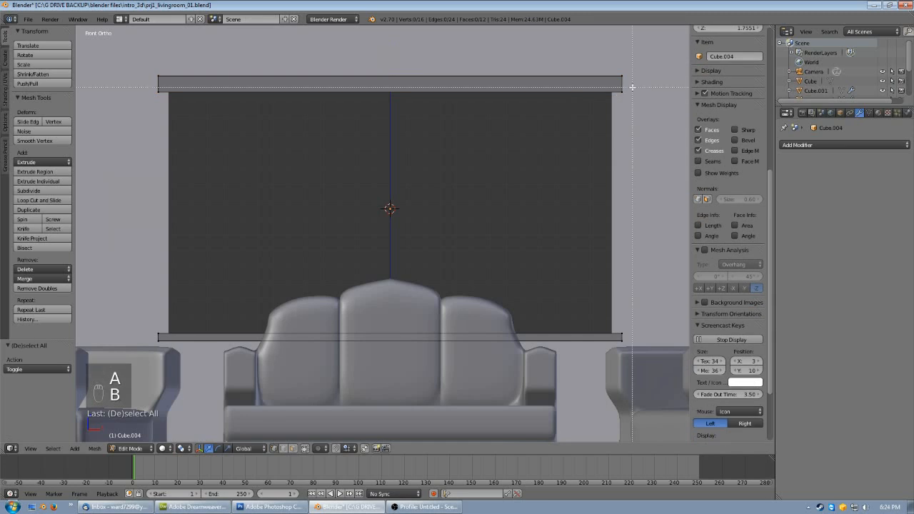
{"action": "left_click_drag", "start_coordinate": [634, 87], "coordinate": [179, 105]}
{"action": "key", "text": "b"}
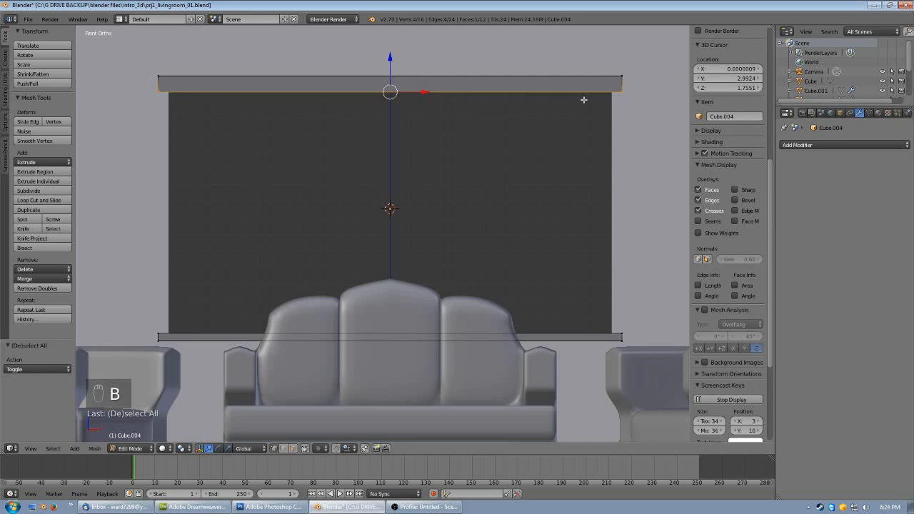
{"action": "middle_click_drag", "start_coordinate": [553, 151], "coordinate": [504, 140]}
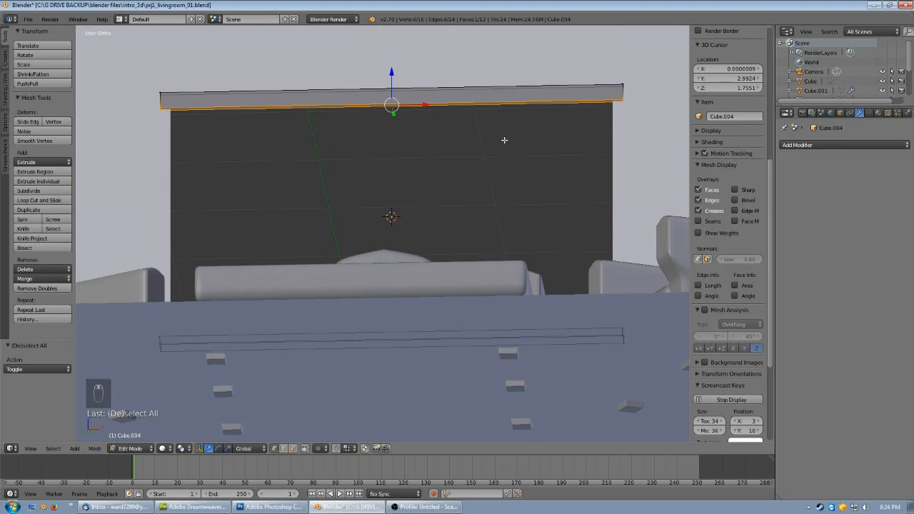
{"action": "key", "text": "KP_1"}
{"action": "key", "text": "s"}
{"action": "key", "text": "x"}
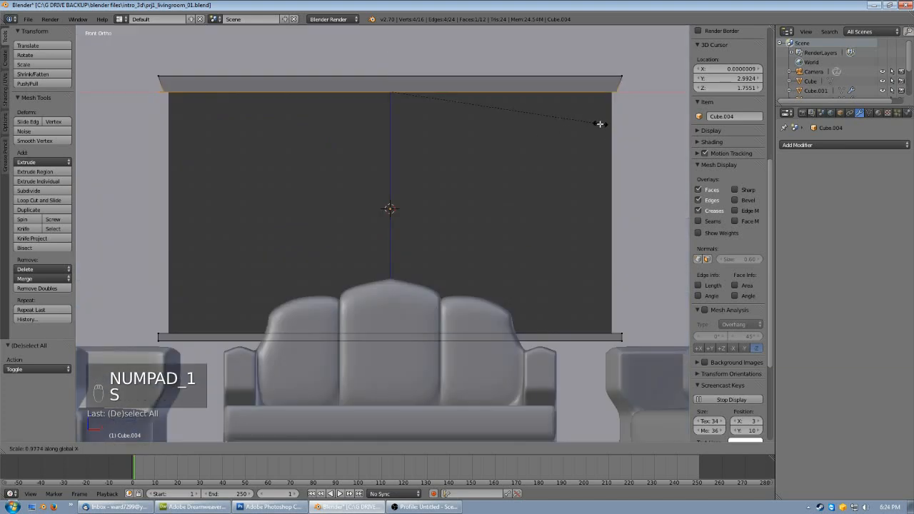
{"action": "right_click", "coordinate": [601, 120]}
{"action": "middle_click_drag", "start_coordinate": [641, 95], "coordinate": [519, 175], "text": "shift"}
{"action": "scroll", "coordinate": [520, 172], "scroll_direction": "up", "scroll_amount": 4}
{"action": "middle_click_drag", "start_coordinate": [534, 133], "coordinate": [392, 237], "text": "shift"}
{"action": "scroll", "coordinate": [392, 237], "scroll_direction": "up", "scroll_amount": 5}
{"action": "middle_click_drag", "start_coordinate": [583, 192], "coordinate": [469, 246], "text": "shift"}
{"action": "key", "text": "s"}
{"action": "key", "text": "x"}
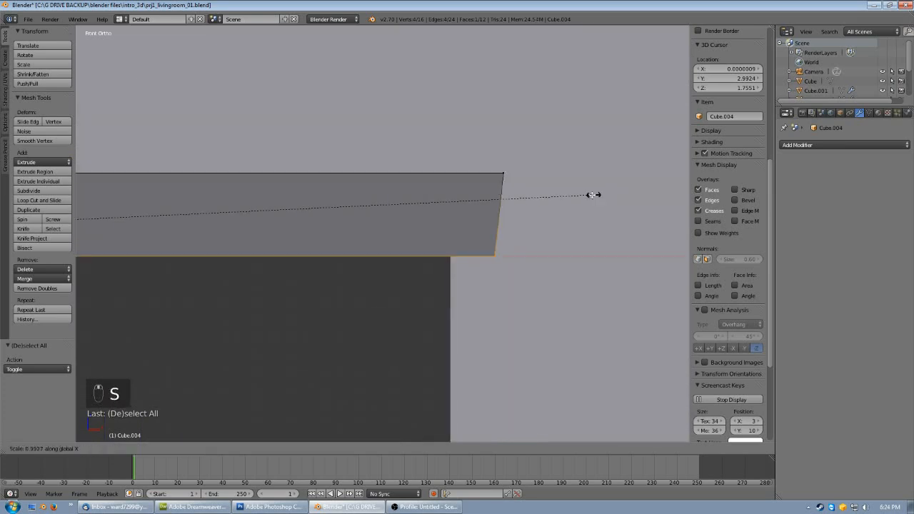
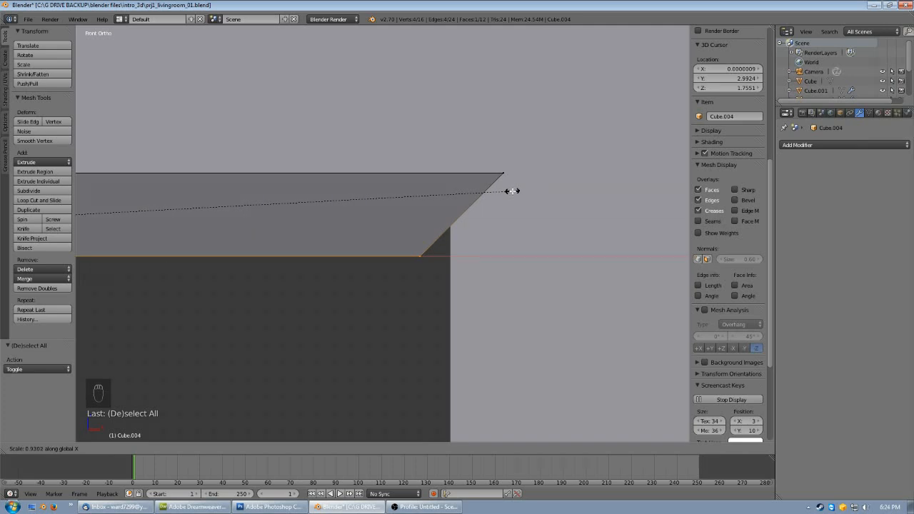
{"action": "left_click", "coordinate": [512, 191]}
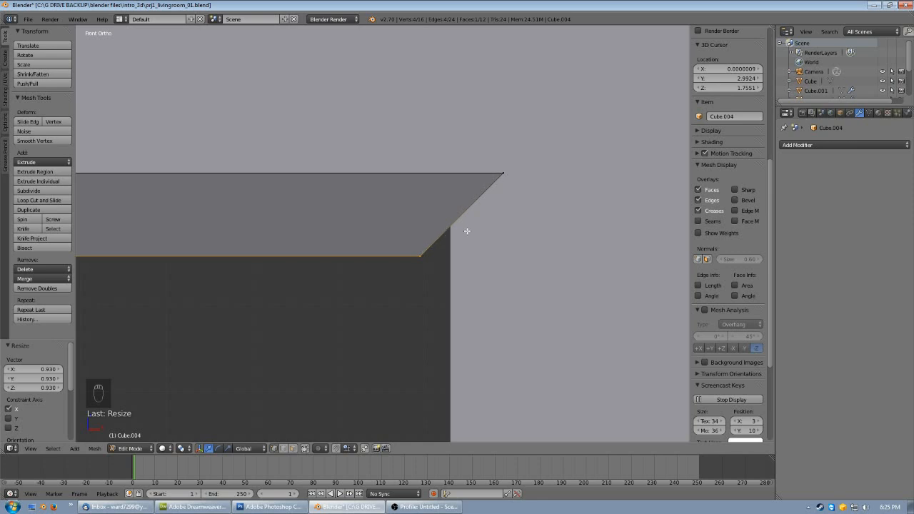
- Try widening the upper bar's bottom edge 1.026 along X to meet the opening's corner, and undo the change
{"action": "key", "text": "s"}
{"action": "left_click", "coordinate": [491, 247]}
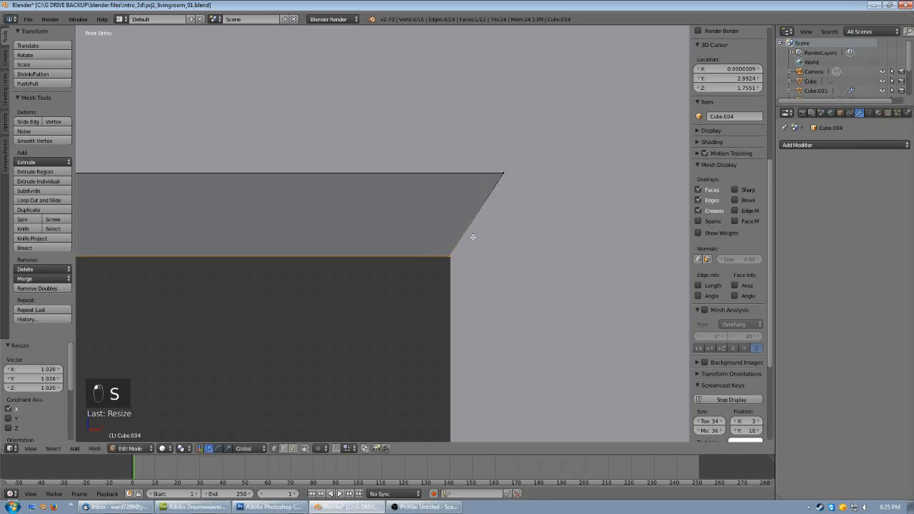
{"action": "key", "text": "ctrl+z"}
{"action": "key", "text": "ctrl+z"}
{"action": "key", "text": "ctrl+z"}
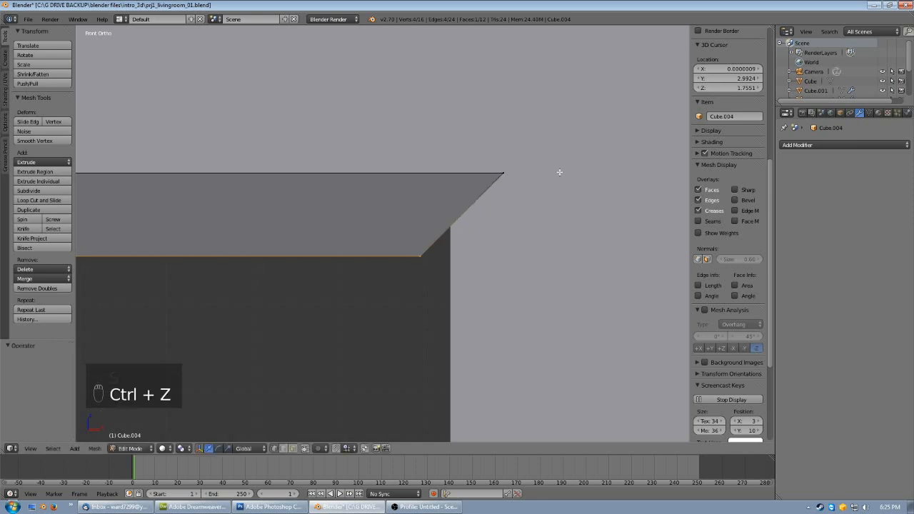
- Duplicate the entire angled upper bar, offsetting the copy 0.268 in X and -0.673 in Z into the opening
{"action": "scroll", "coordinate": [436, 228], "scroll_direction": "down", "scroll_amount": 2}
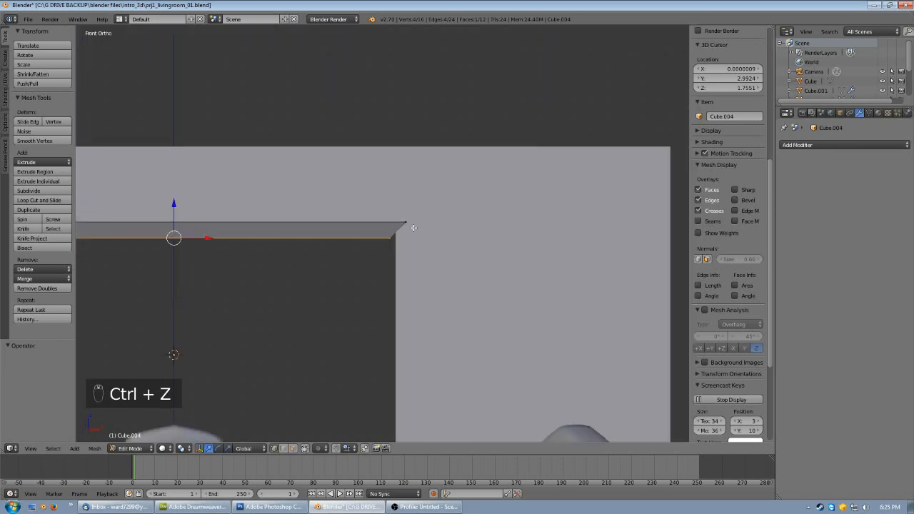
{"action": "scroll", "coordinate": [350, 228], "scroll_direction": "down", "scroll_amount": 1}
{"action": "key", "text": "ctrl+l"}
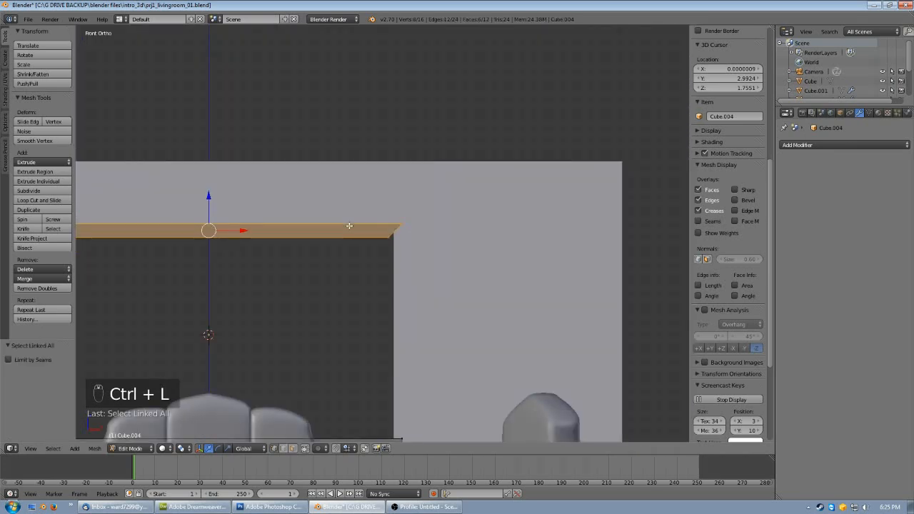
{"action": "middle_click_drag", "start_coordinate": [314, 267], "coordinate": [448, 170], "text": "shift"}
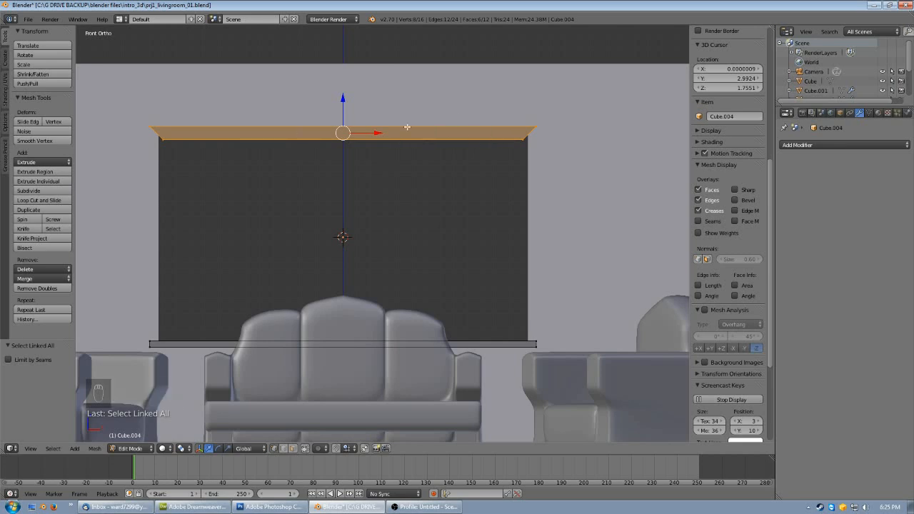
{"action": "key", "text": "shift+d"}
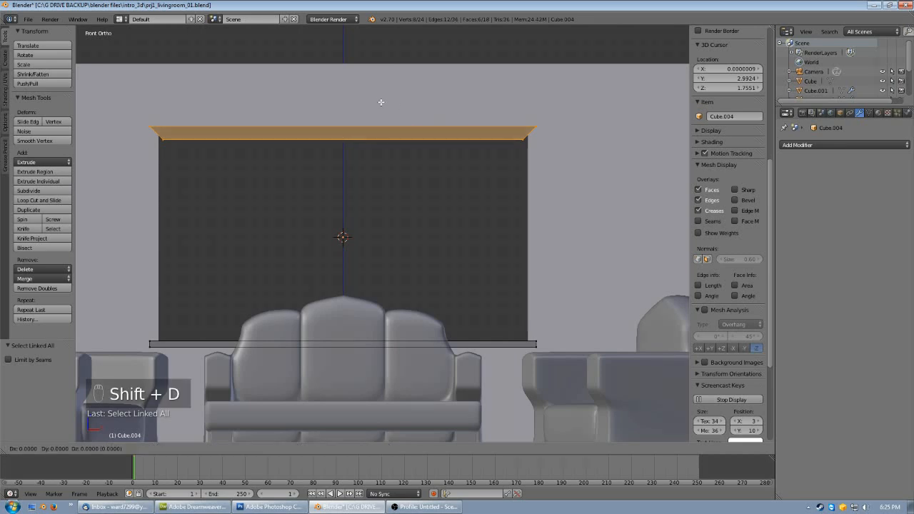
{"action": "left_click", "coordinate": [418, 194]}
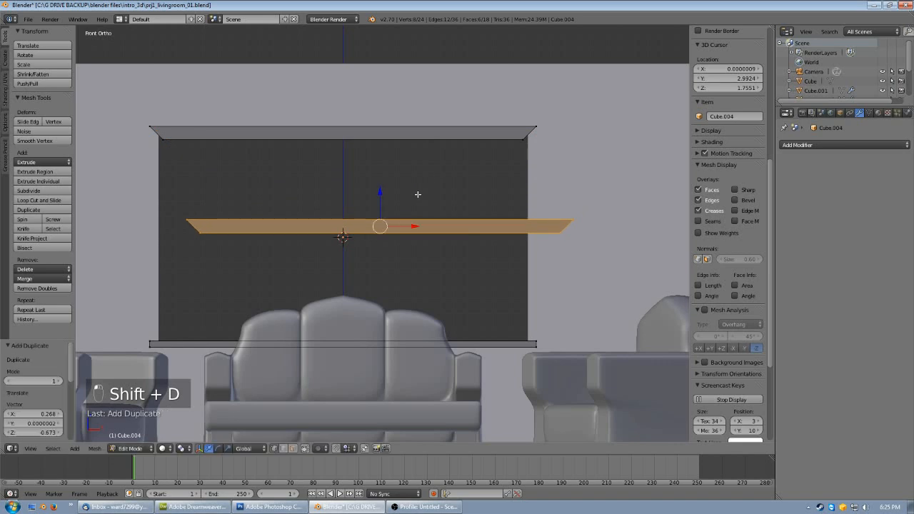
- Rotate the copied bar 90° and move it 1.081 in X and -0.673 in Z onto the opening's right edge
{"action": "type", "text": "r90"}
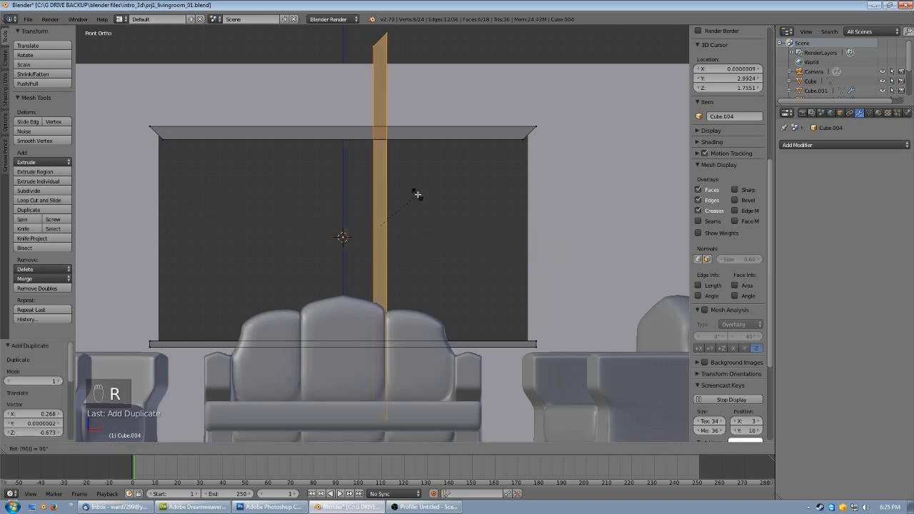
{"action": "left_click", "coordinate": [418, 194]}
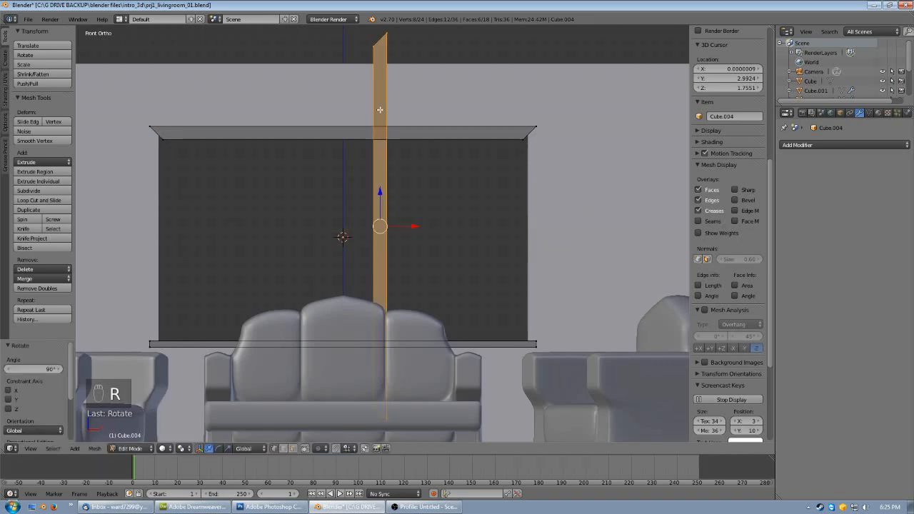
{"action": "key", "text": "g"}
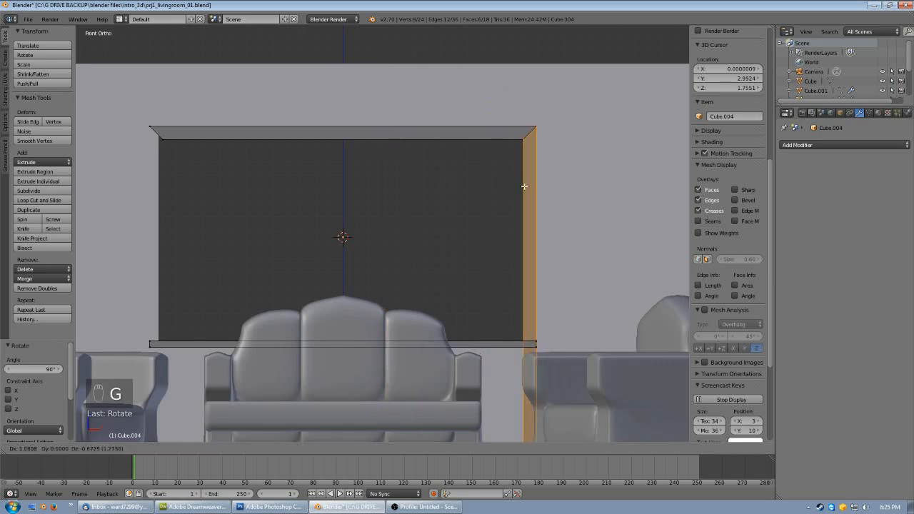
{"action": "left_click", "coordinate": [525, 186]}
- Flatten the right side bar's lower end by scaling it 0 along Z and raise it 1.194 onto the bottom bar
{"action": "middle_click_drag", "start_coordinate": [541, 225], "coordinate": [541, 120], "text": "shift"}
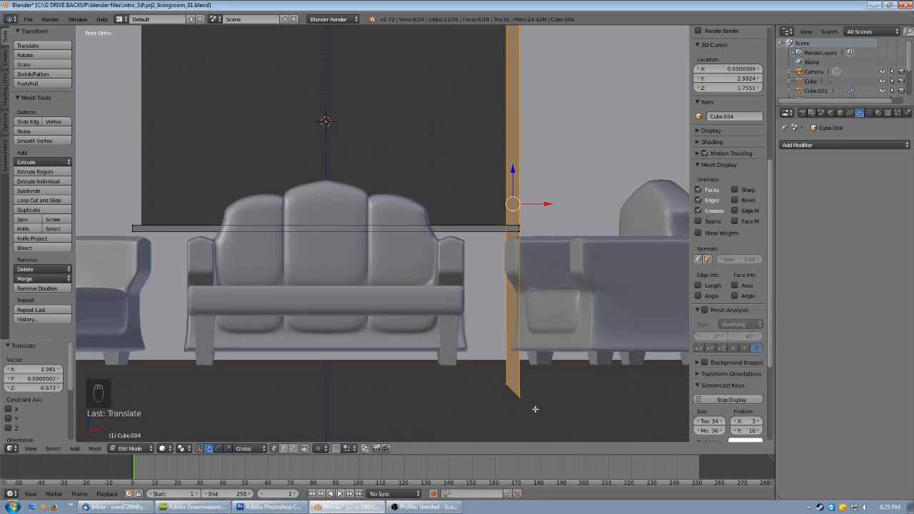
{"action": "key", "text": "a"}
{"action": "key", "text": "b"}
{"action": "left_click_drag", "start_coordinate": [491, 373], "coordinate": [534, 416]}
{"action": "key", "text": "s"}
{"action": "type", "text": "z"}
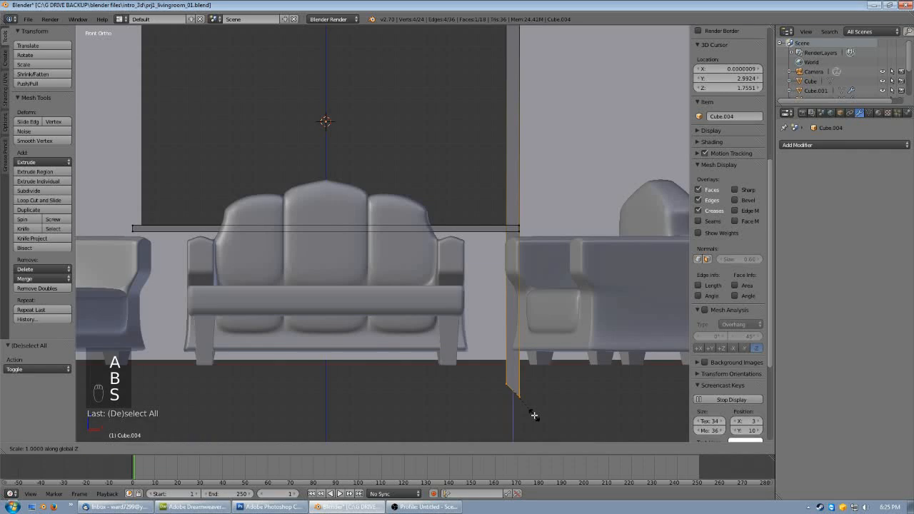
{"action": "type", "text": "0"}
{"action": "key", "text": "Return"}
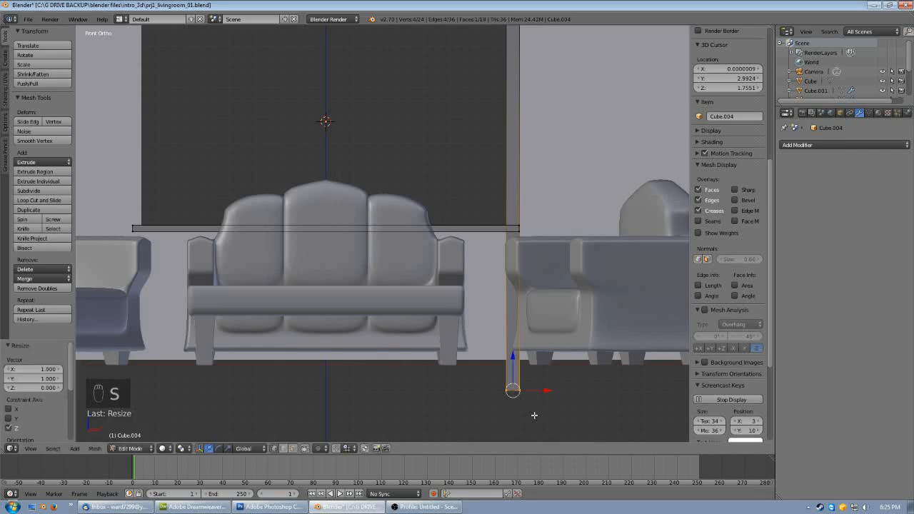
{"action": "left_click_drag", "start_coordinate": [512, 364], "coordinate": [517, 199]}
- Duplicate the complete right side bar and move the copy -2.524 along X, near the opening's left edge
{"action": "scroll", "coordinate": [453, 153], "scroll_direction": "down", "scroll_amount": 2}
{"action": "middle_click_drag", "start_coordinate": [453, 153], "coordinate": [483, 200], "text": "shift"}
{"action": "scroll", "coordinate": [467, 173], "scroll_direction": "up", "scroll_amount": 1}
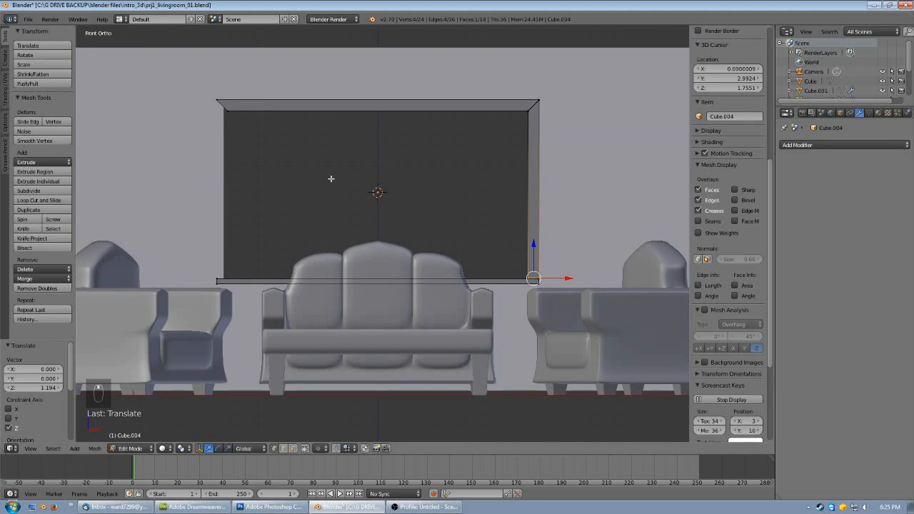
{"action": "key", "text": "ctrl+l"}
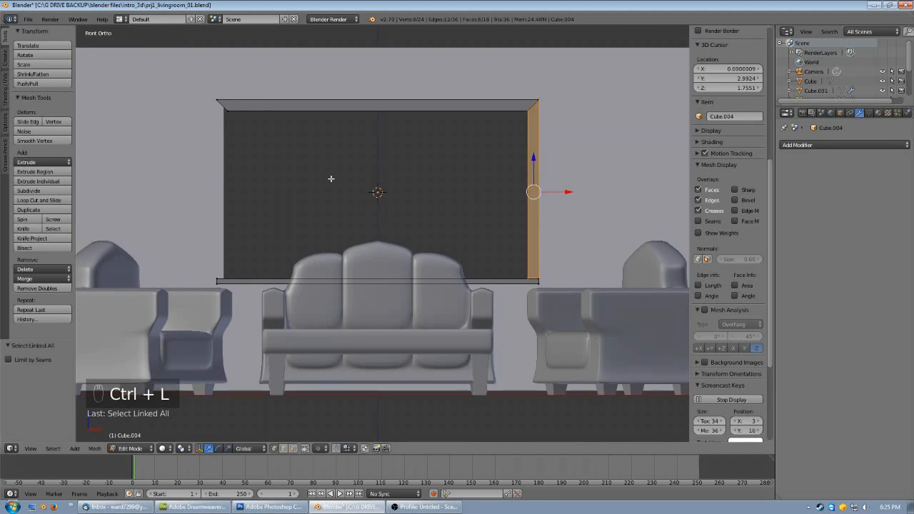
{"action": "key", "text": "shift+d"}
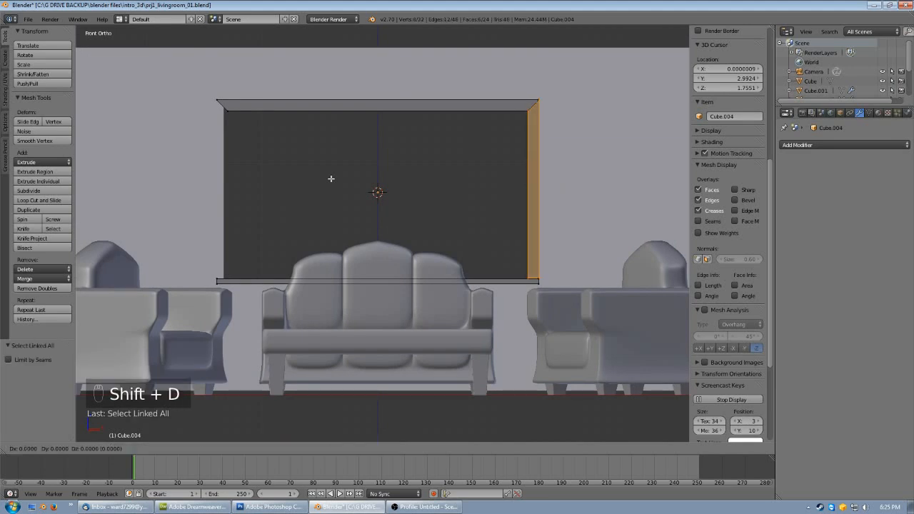
{"action": "key", "text": "g"}
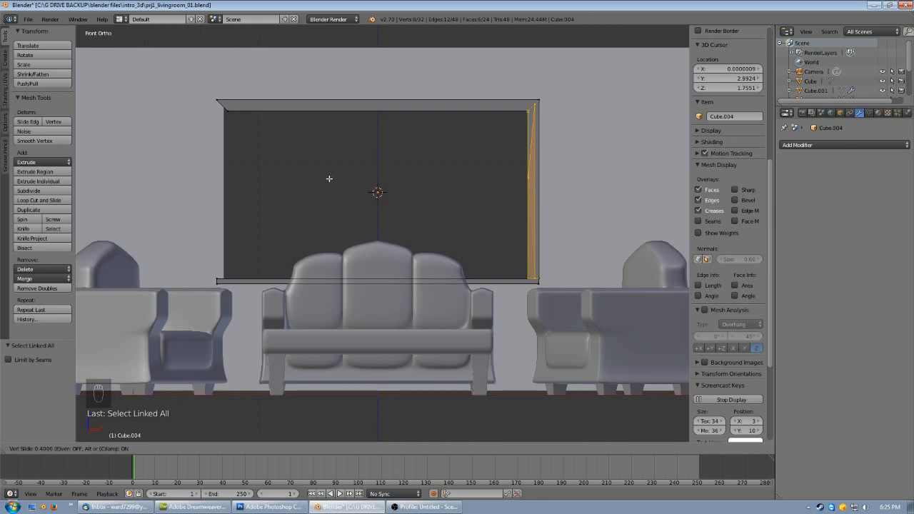
{"action": "key", "text": "g"}
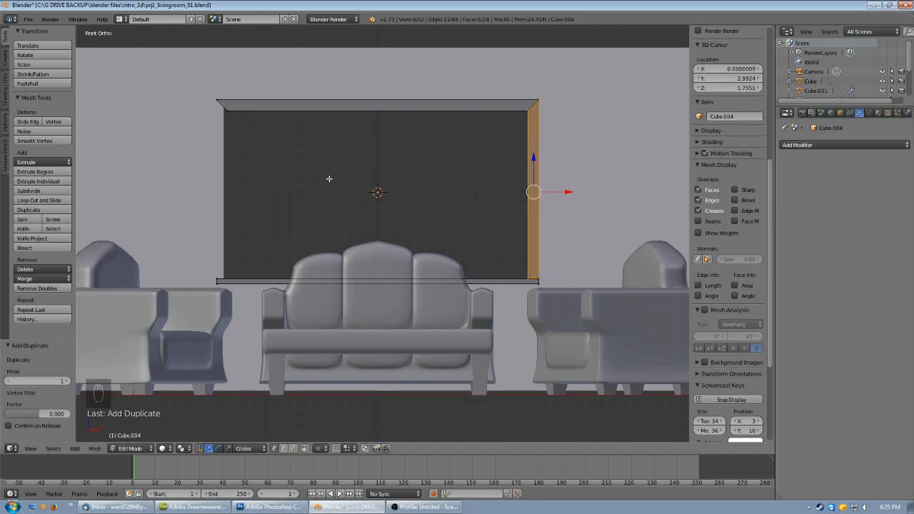
{"action": "key", "text": "x"}
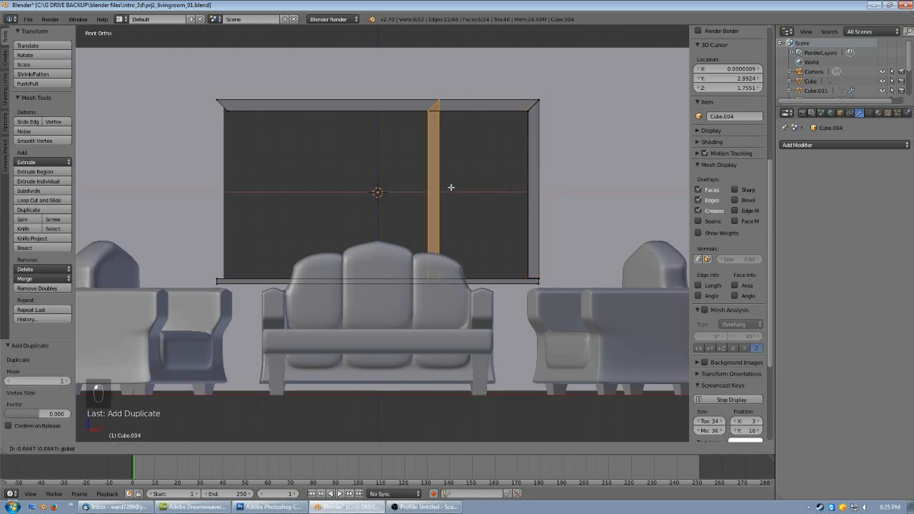
{"action": "left_click", "coordinate": [276, 190]}
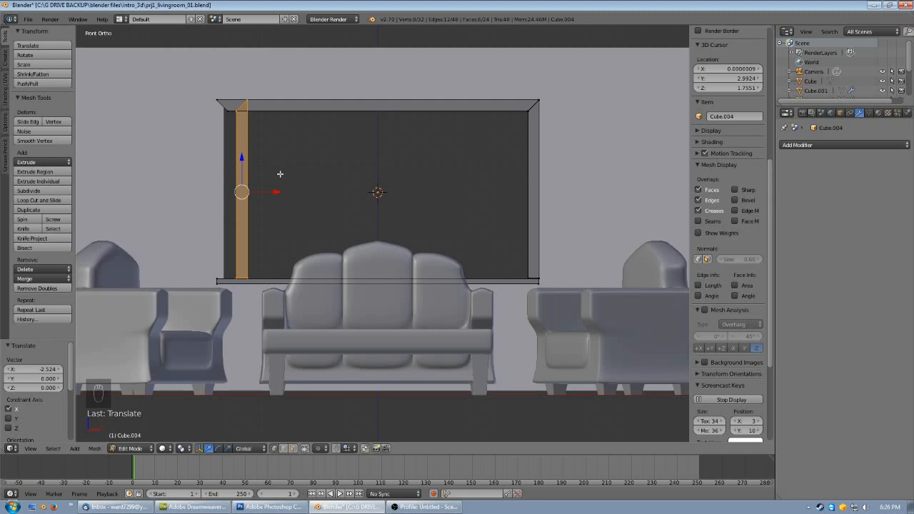
- Mirror the left side bar by scaling it -1 along X, and recalculate its normals to be consistent
{"action": "key", "text": "s"}
{"action": "key", "text": "x"}
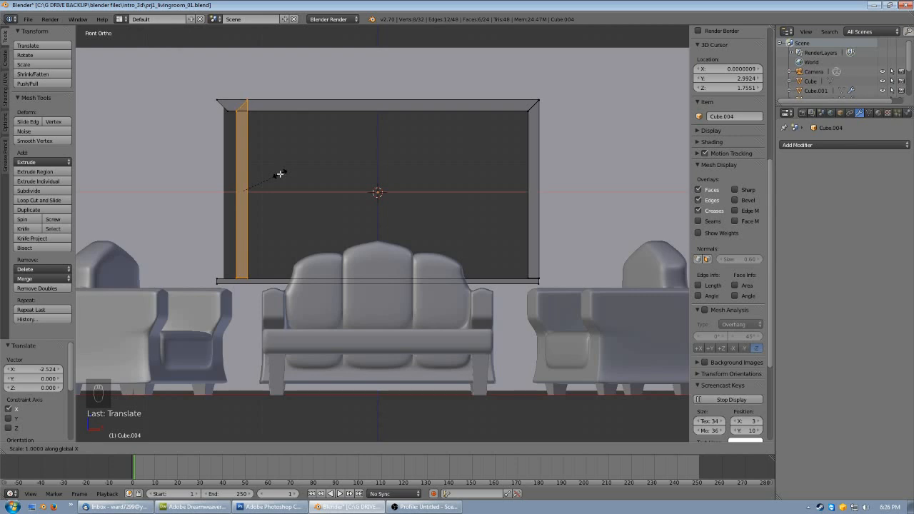
{"action": "type", "text": "-3"}
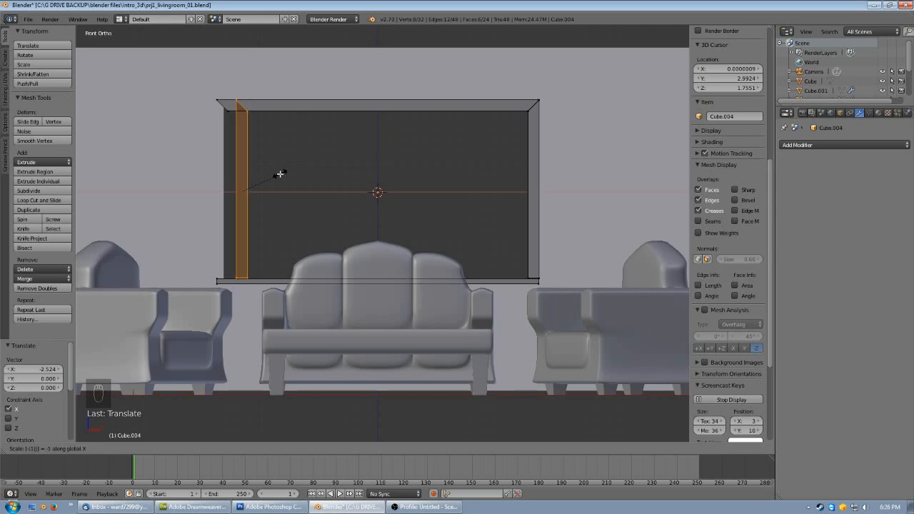
{"action": "key", "text": "BackSpace"}
{"action": "type", "text": "1"}
{"action": "key", "text": "Return"}
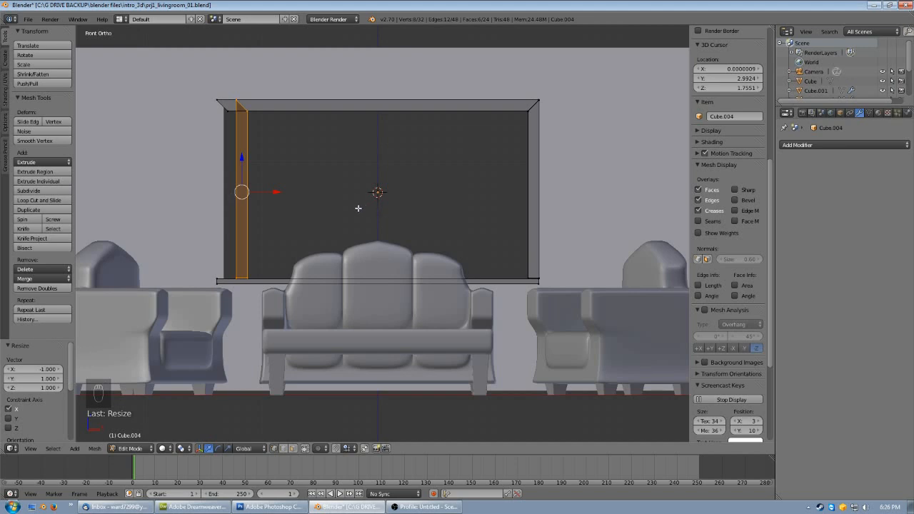
{"action": "key", "text": "ctrl+n"}
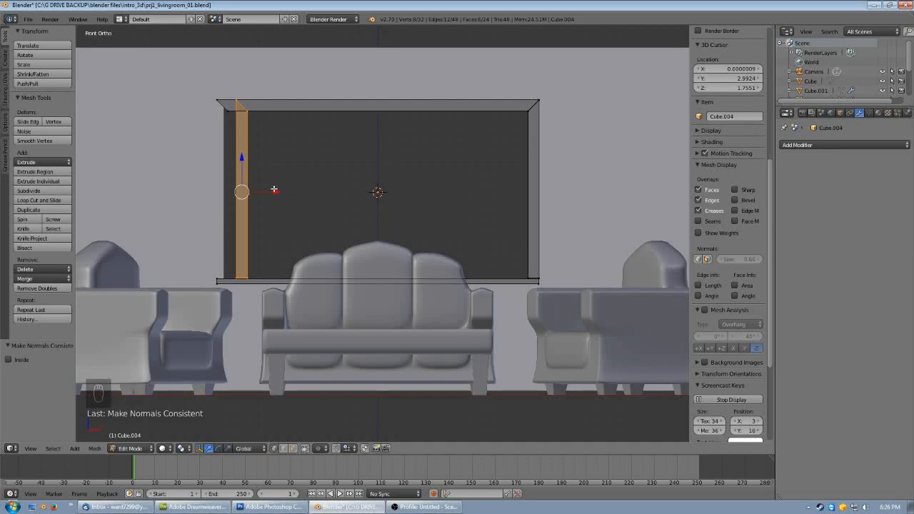
- Try rotating the left side bar 180° around Z, and shift the bar along X onto the opening's left edge
{"action": "type", "text": "r180z"}
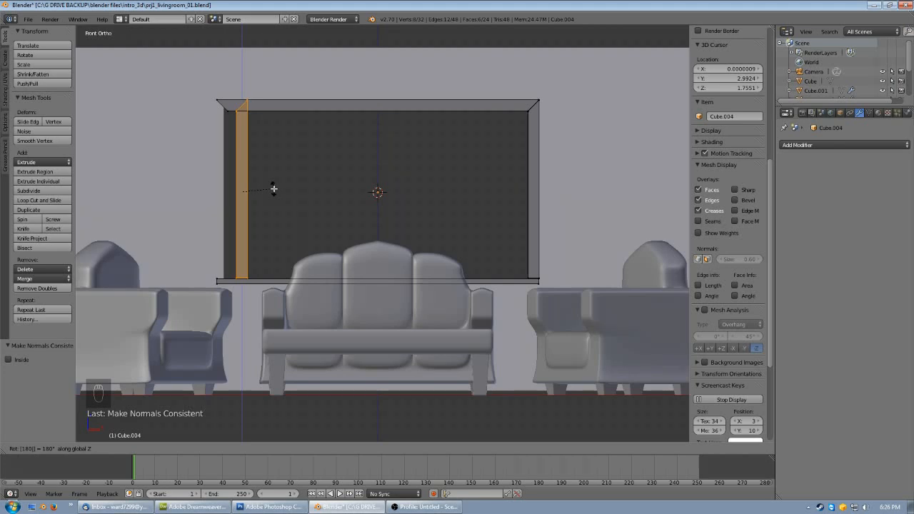
{"action": "key", "text": "Return"}
{"action": "left_click_drag", "start_coordinate": [278, 190], "coordinate": [258, 193]}
- Widen the bottom window bar slightly past the side bars by scaling it about 1.02 along X
{"action": "right_click", "coordinate": [576, 285]}
{"action": "key", "text": "ctrl+l"}
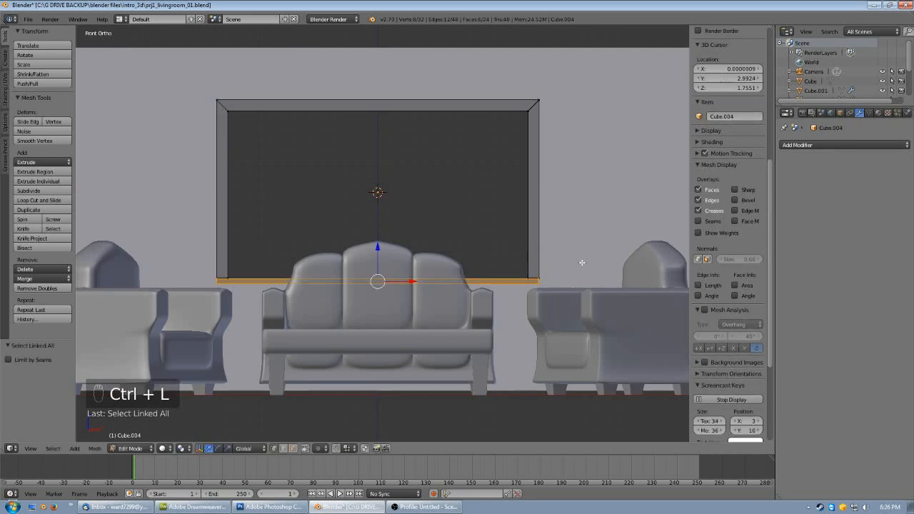
{"action": "key", "text": "s"}
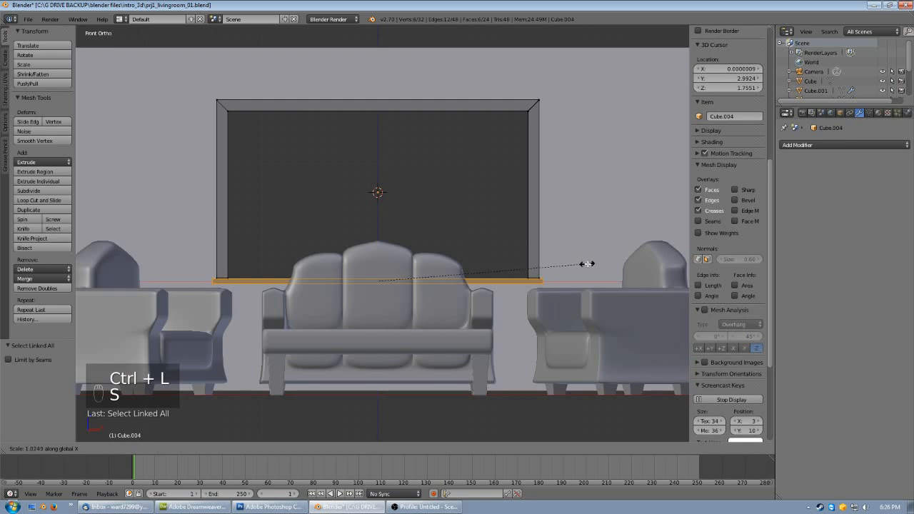
{"action": "left_click", "coordinate": [586, 264]}
- Leave Edit Mode with nothing selected and view the whole room in perspective
{"action": "key", "text": "Tab"}
{"action": "middle_click_drag", "start_coordinate": [456, 217], "coordinate": [488, 259]}
{"action": "key", "text": "KP_5"}
{"action": "scroll", "coordinate": [489, 248], "scroll_direction": "down", "scroll_amount": 1}
{"action": "key", "text": "a"}
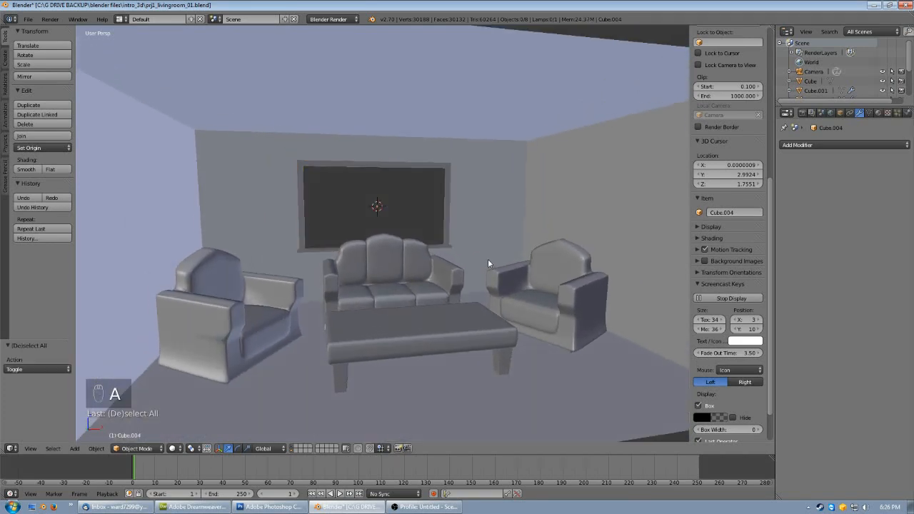